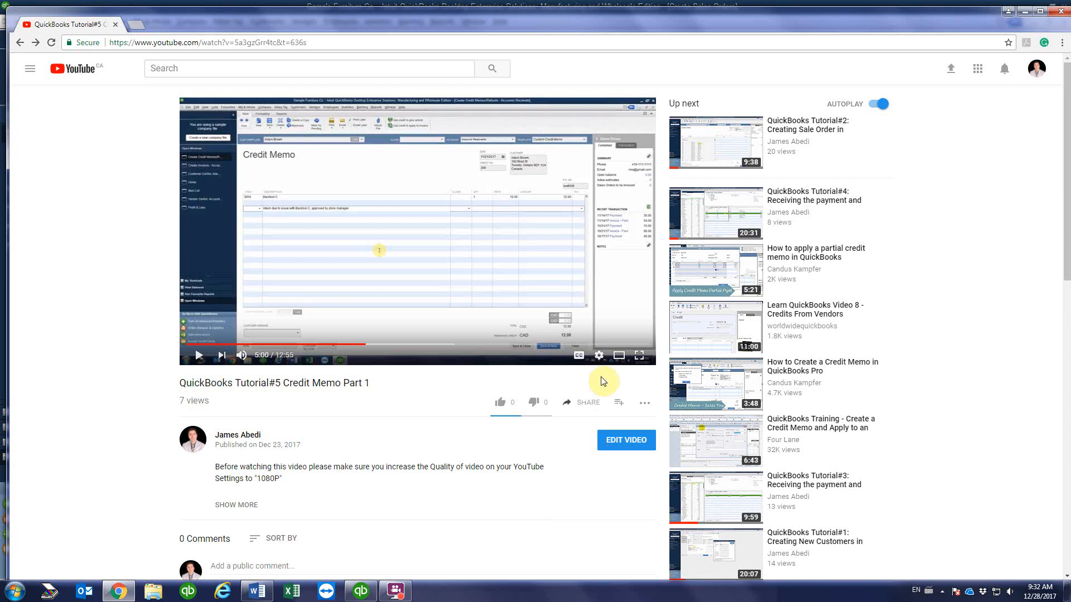
Step: Switch the QuickBooks Credit Memo Part 1 video from Auto 480p to 1080p quality
left_click(599, 358)
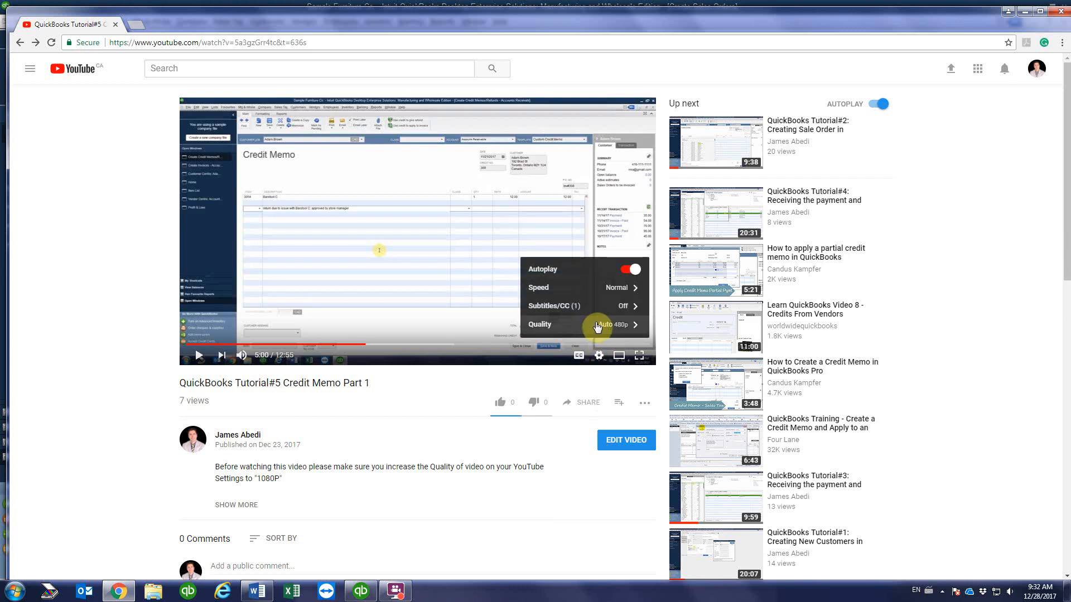
left_click(596, 327)
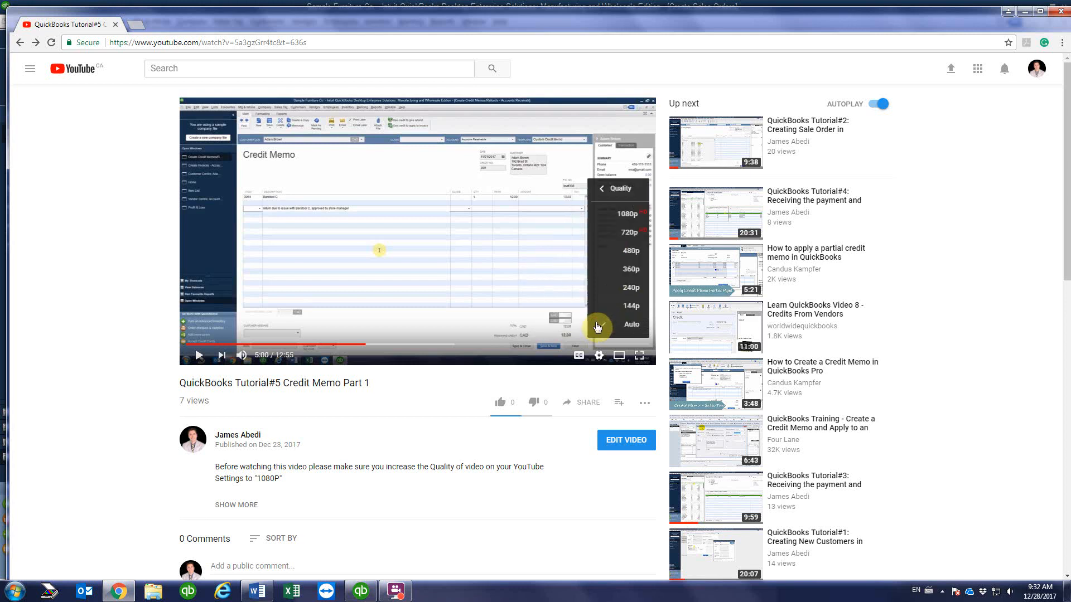
left_click(601, 219)
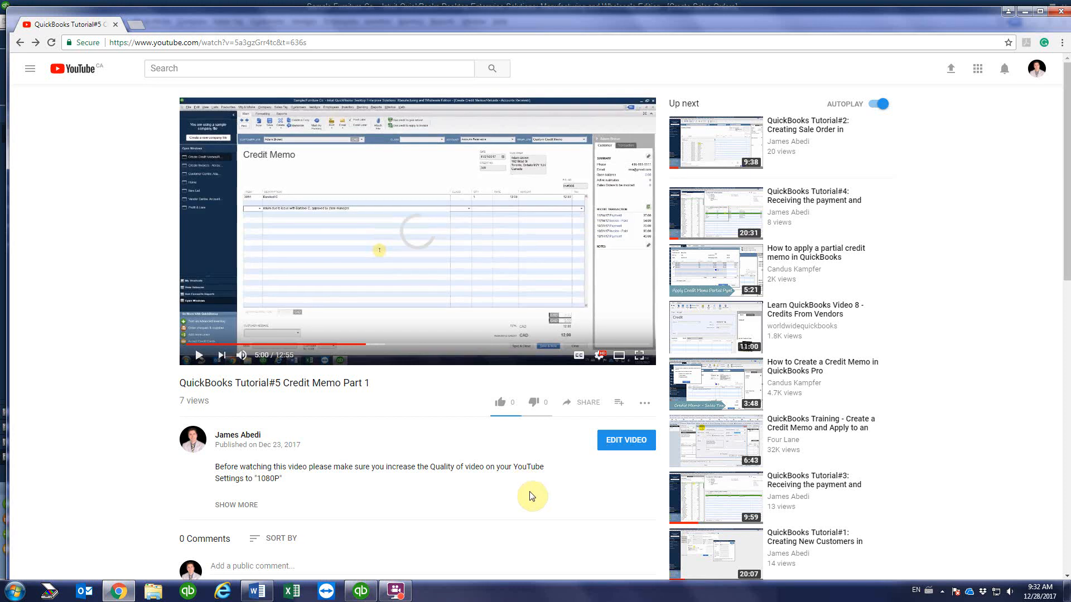
Step: Switch to QuickBooks and set the sales order date to 09/06/2017
left_click(361, 591)
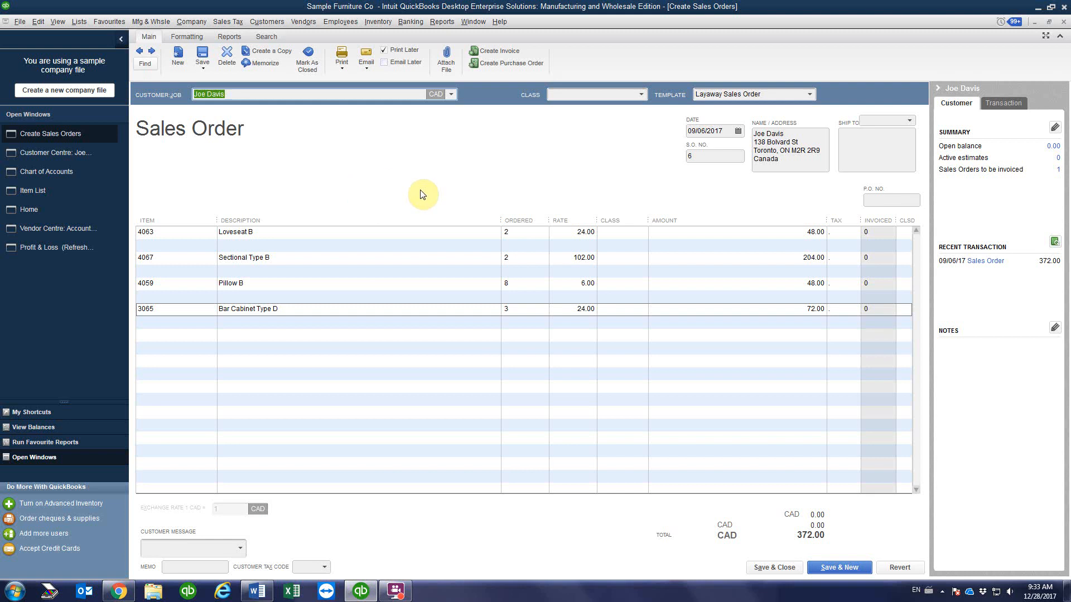
left_click(737, 130)
left_click(740, 197)
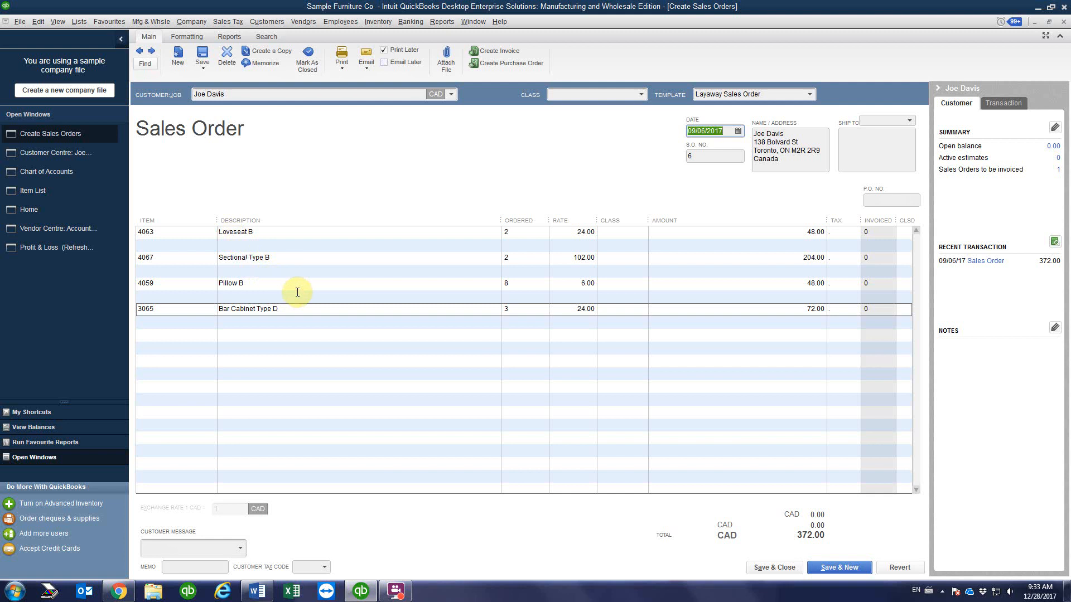
Step: Add a -10% Sale Discount line (-4.80) under Loveseat B
left_click(170, 245)
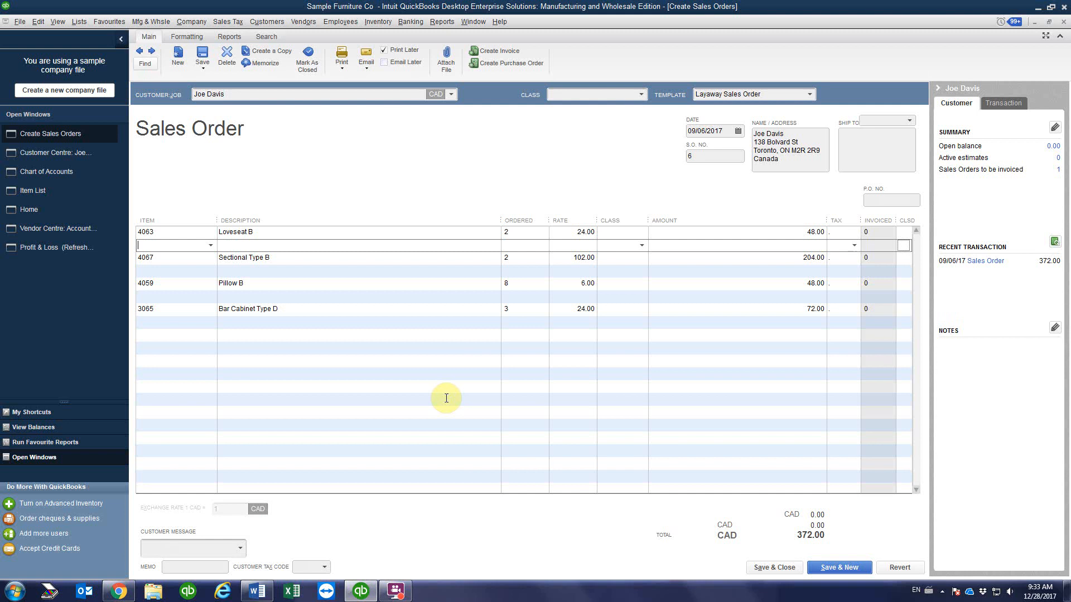
type("Sale Discount")
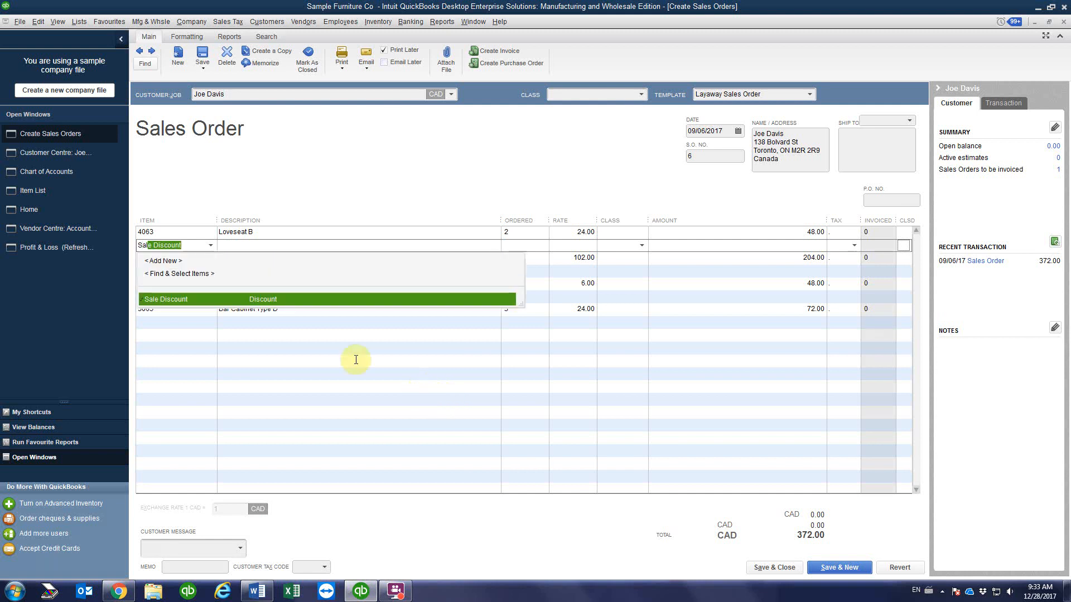
left_click(303, 301)
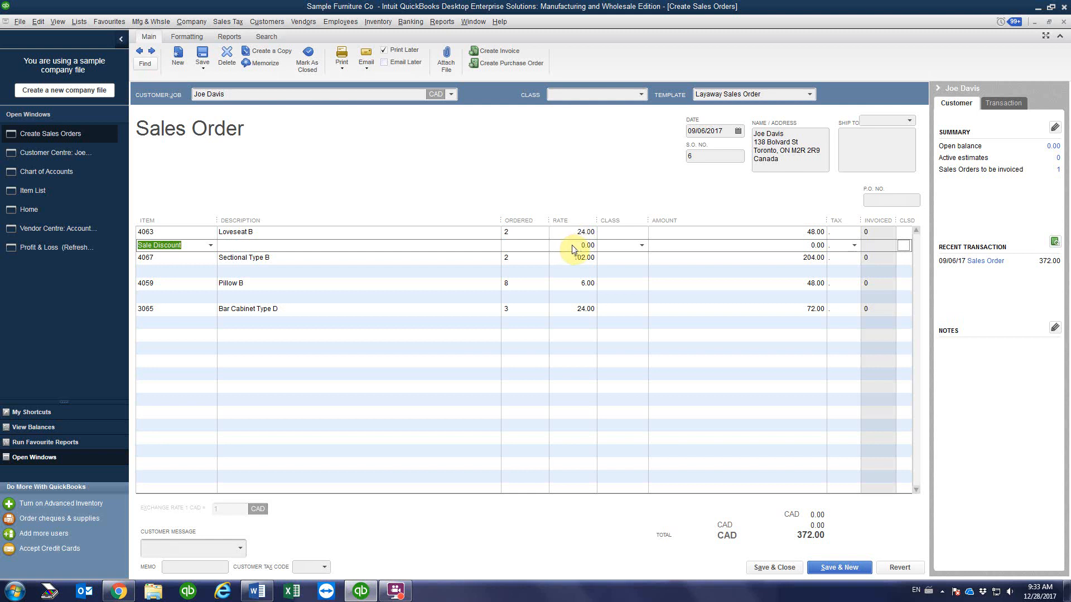
left_click(572, 247)
type("-10%")
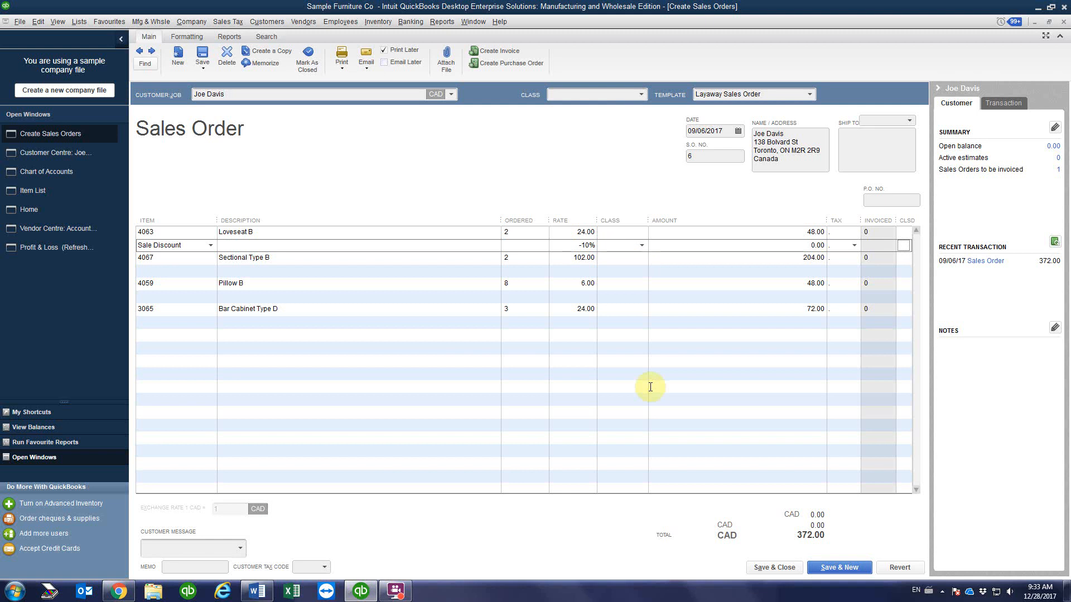
left_click(764, 257)
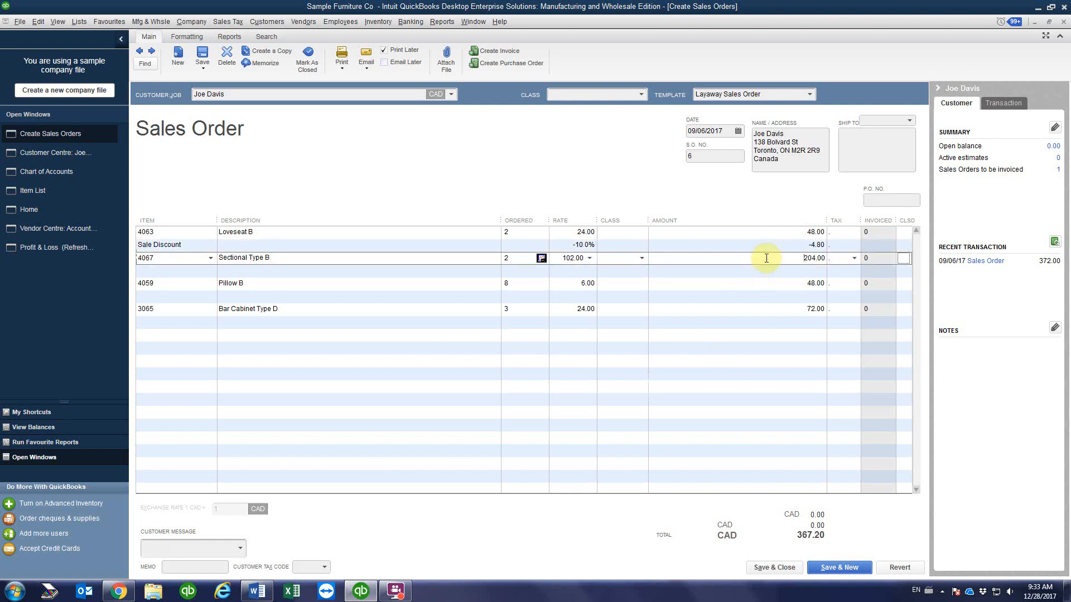
left_click(792, 244)
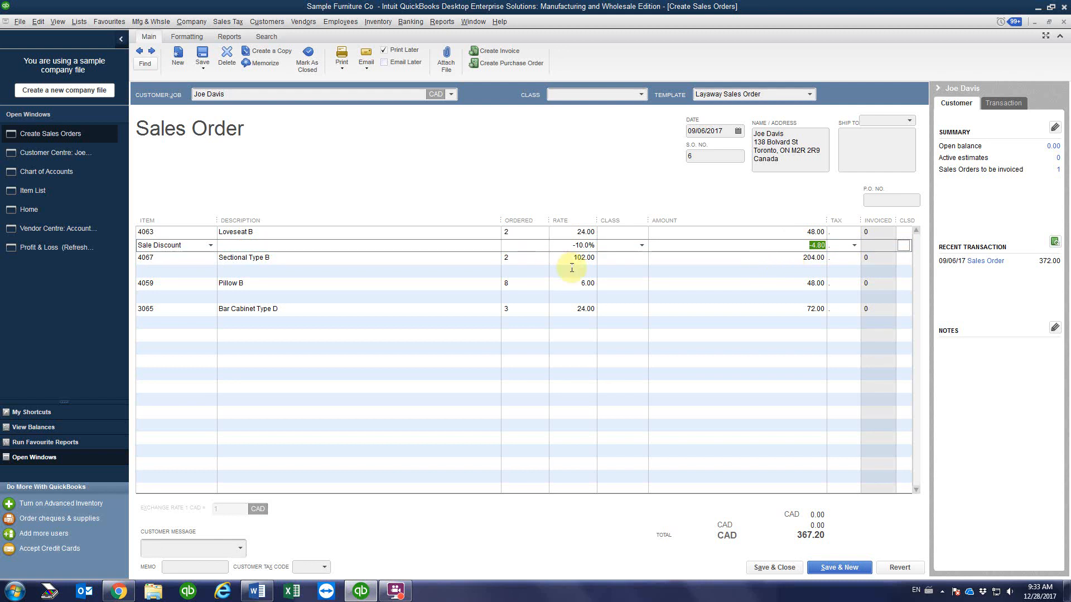
left_click(166, 270)
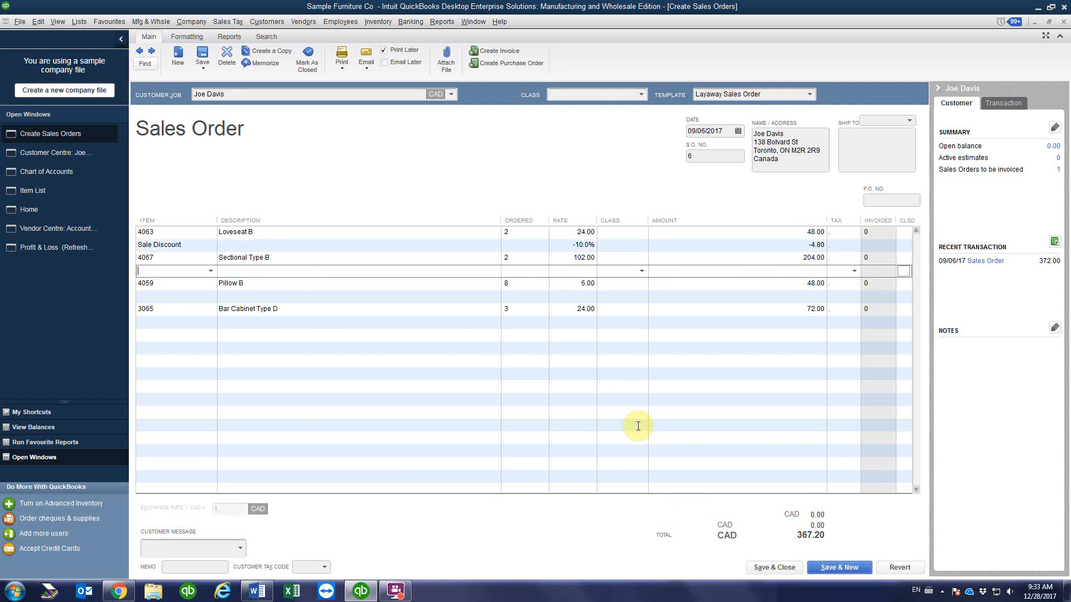
Step: Add a Sale Discount line of -20.00 under Sectional Type B
type("Sale Discount")
left_click(347, 325)
left_click(803, 271)
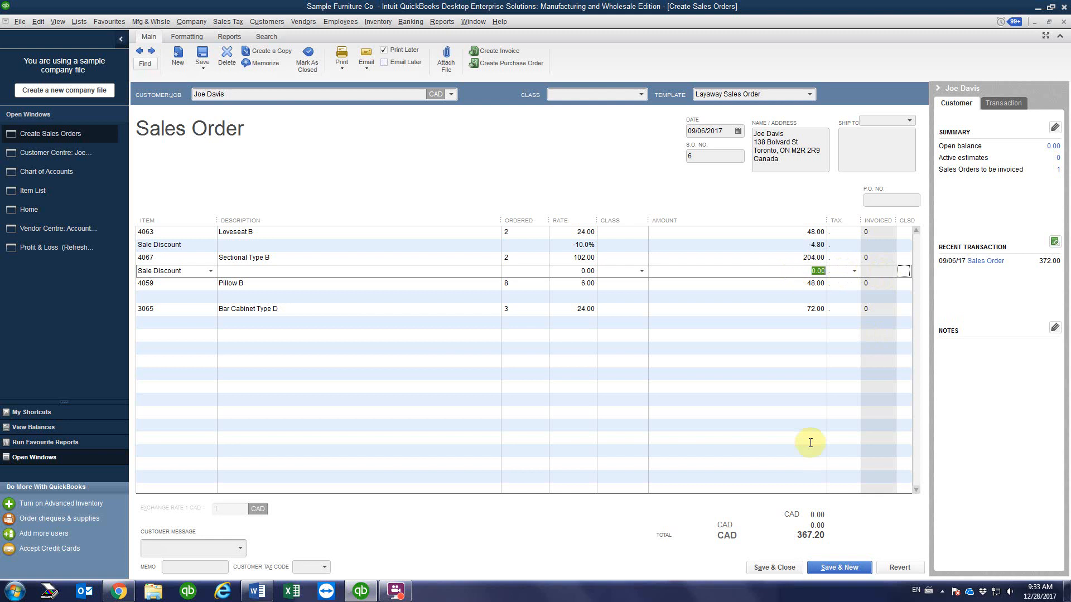
type("20")
key("Tab")
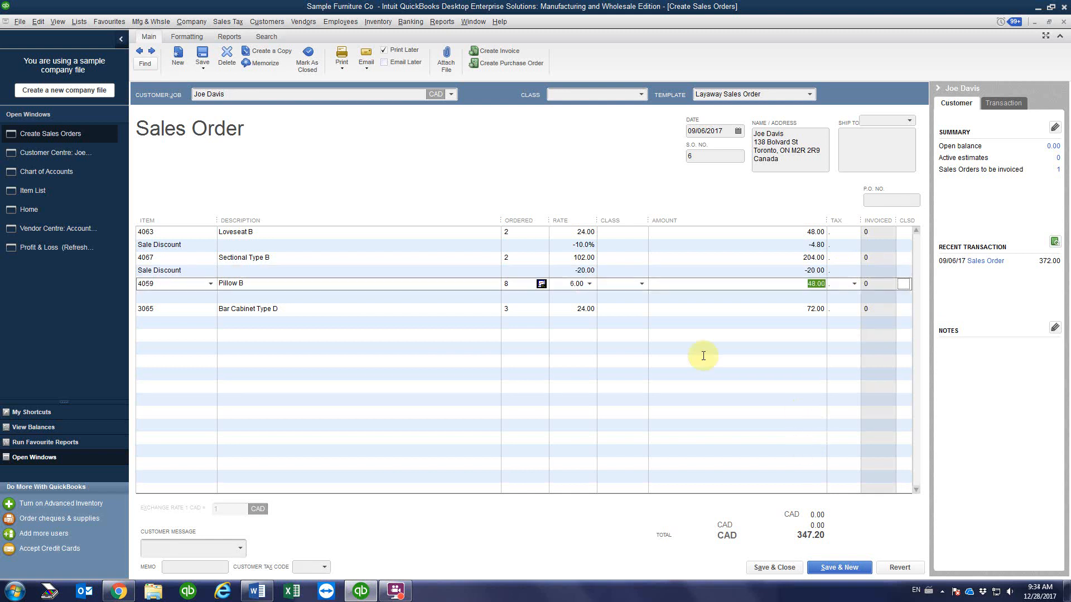
Step: Check both discount amounts, then select the blank line above Bar Cabinet Type D for deletion
left_click(565, 244)
left_click(816, 245)
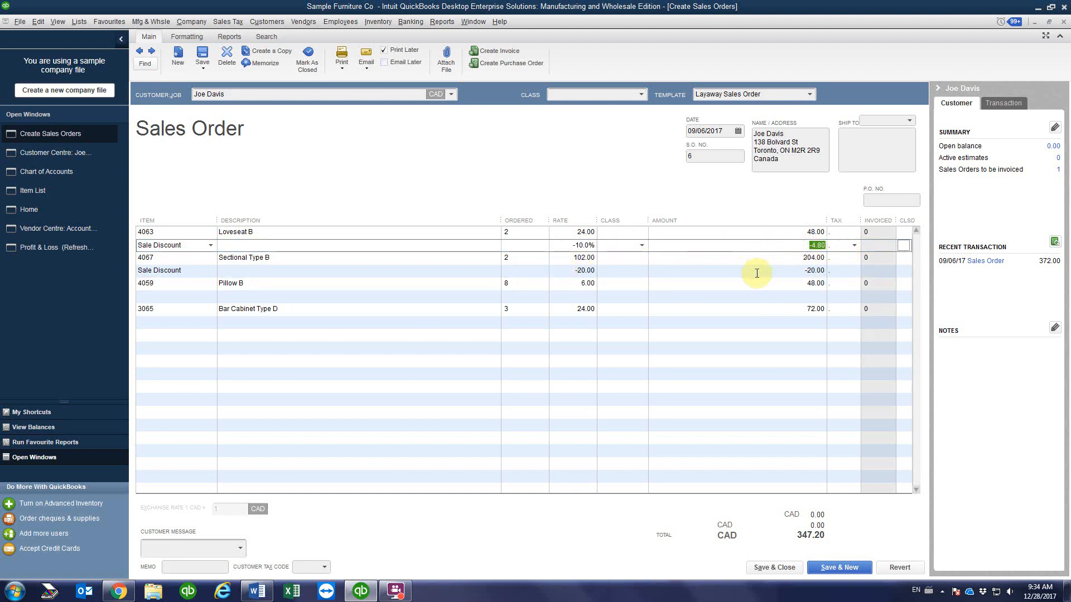
left_click(566, 272)
left_click(791, 272)
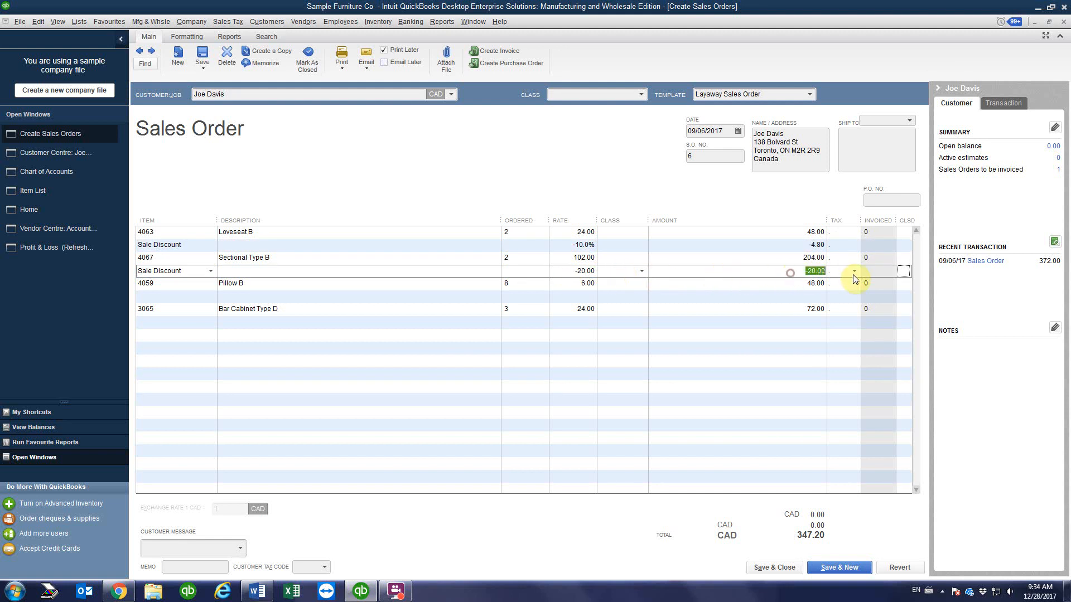
left_click(169, 298)
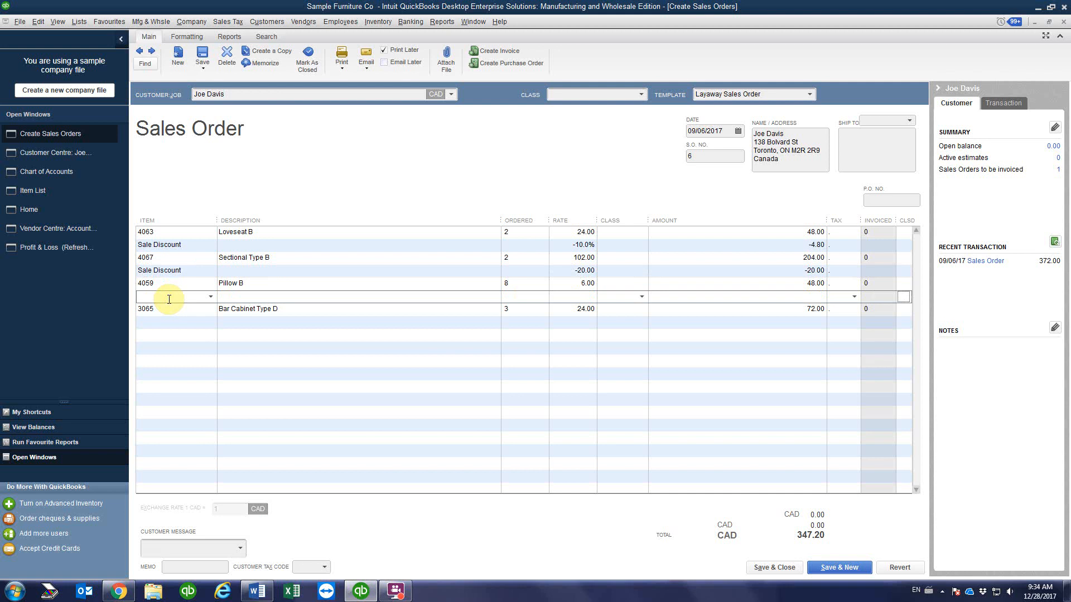
right_click(168, 299)
Step: Delete the blank line and add a -7% Sale Discount line under Bar Cabinet Type D
left_click(203, 407)
left_click(179, 311)
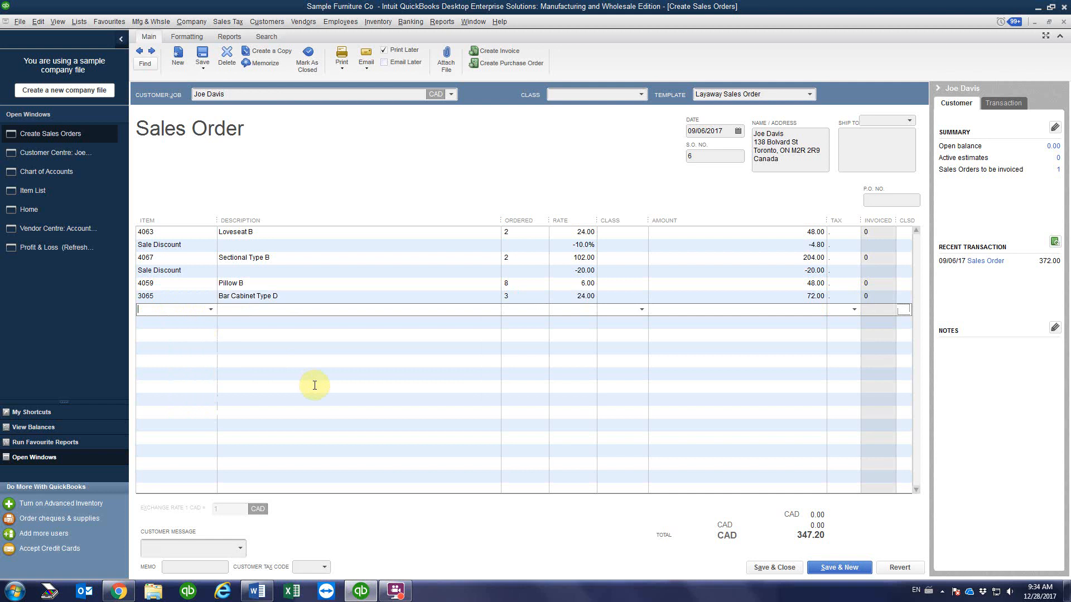
type("Sale Discount")
left_click(287, 361)
left_click(566, 310)
type("-7%")
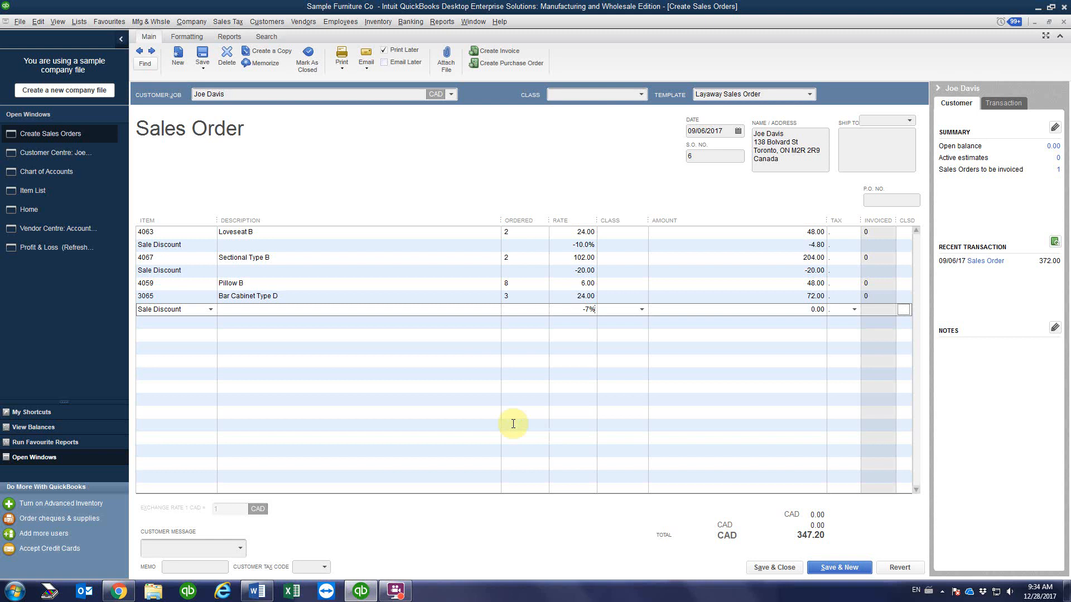
left_click(590, 325)
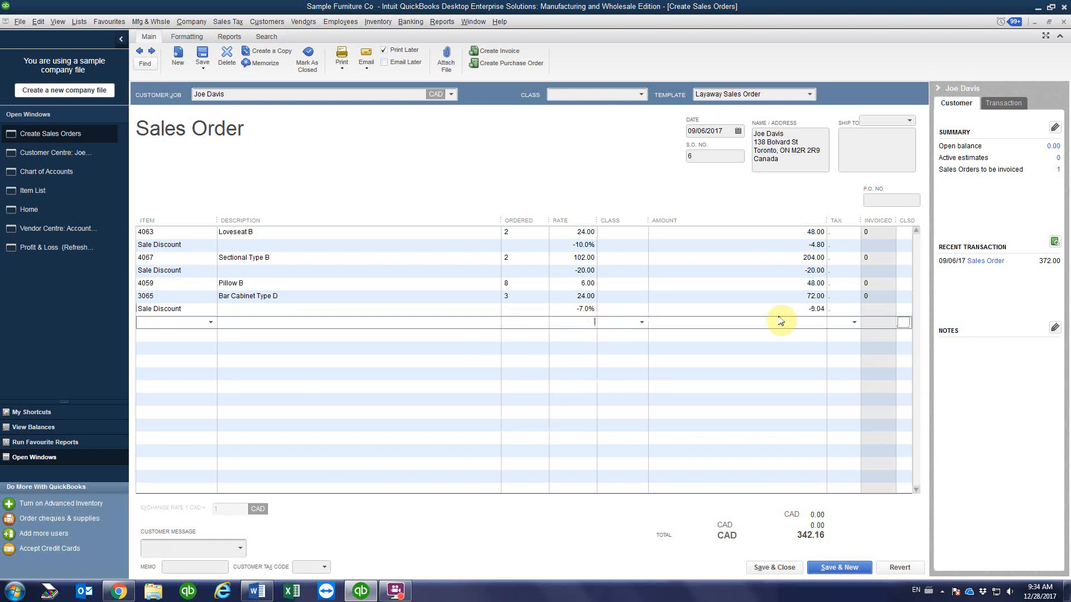
Step: Correct the discount rate to -5 so the line reads -5.00 and the total 342.20
left_click(579, 309)
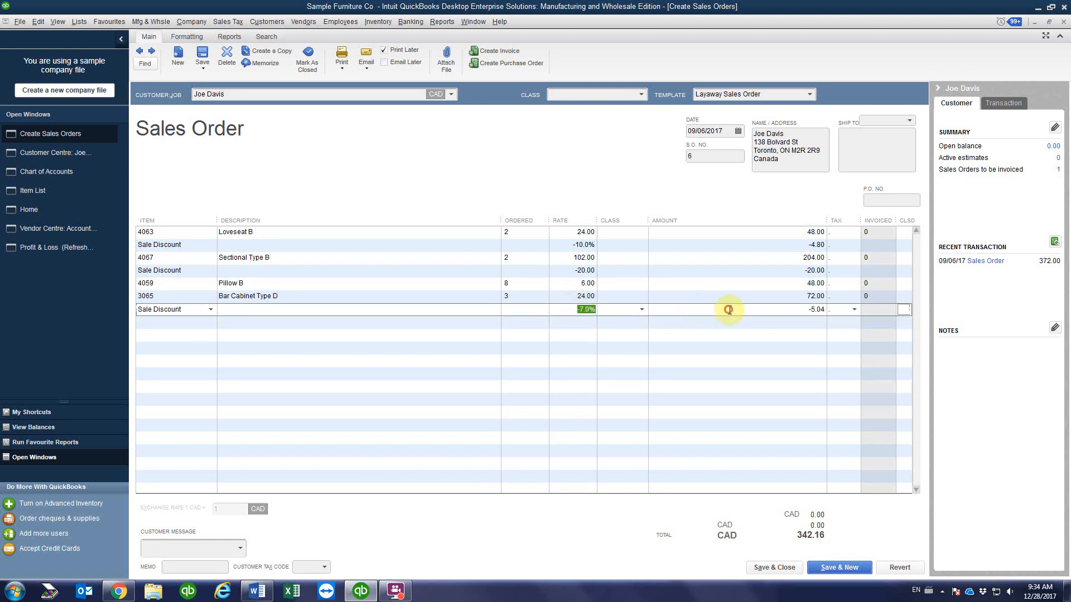
type("-5")
left_click(786, 310)
left_click(784, 324)
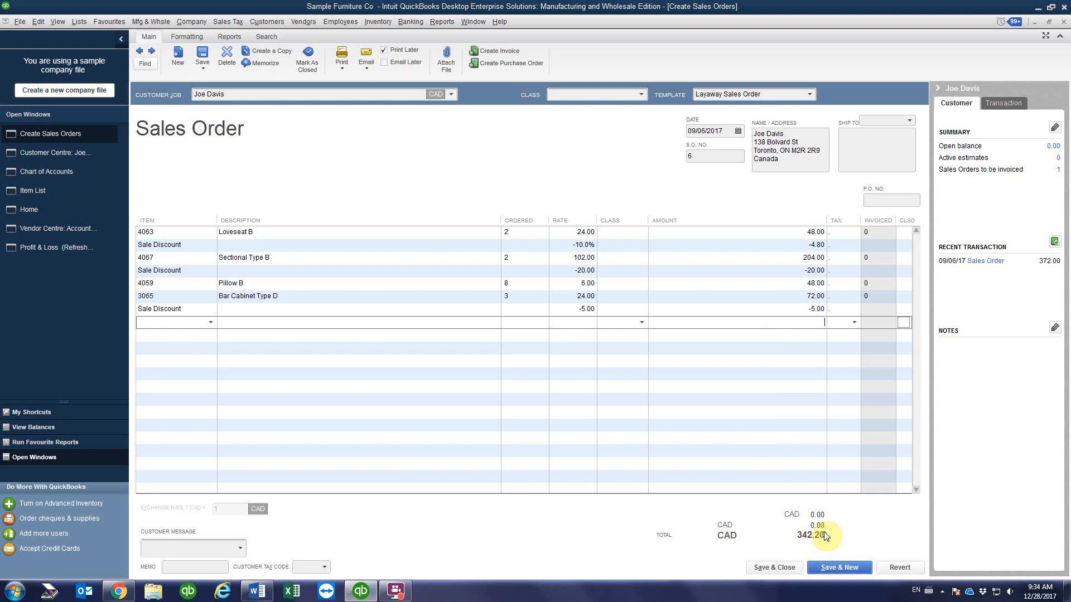
left_click(748, 341)
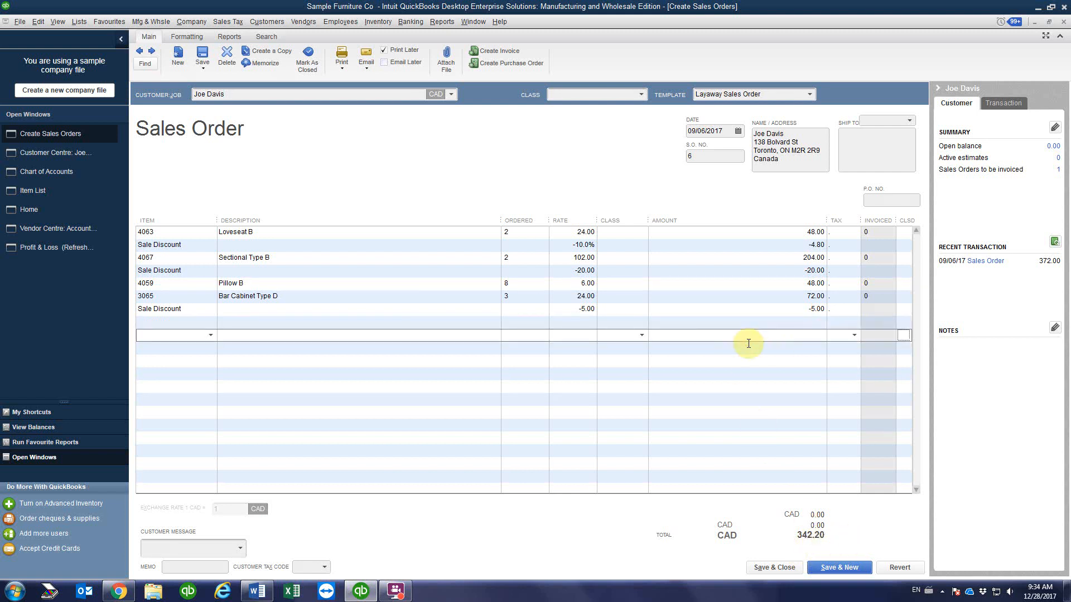
Step: Save sales order 6 at 342.20 past all warnings, then open Receive Payments for the customer
left_click(772, 568)
left_click(483, 184)
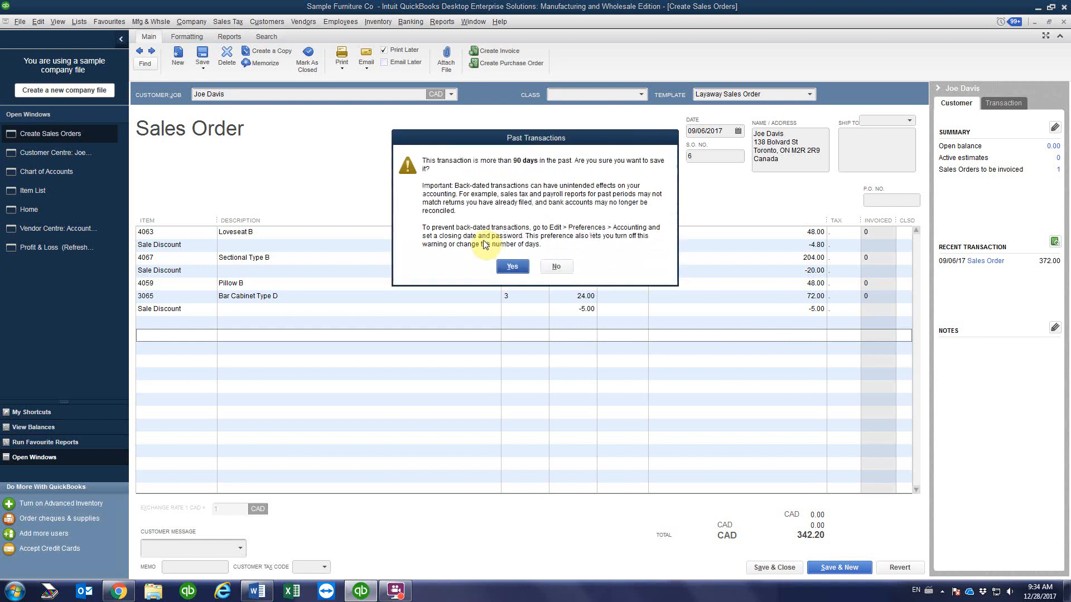
left_click(508, 265)
left_click(500, 200)
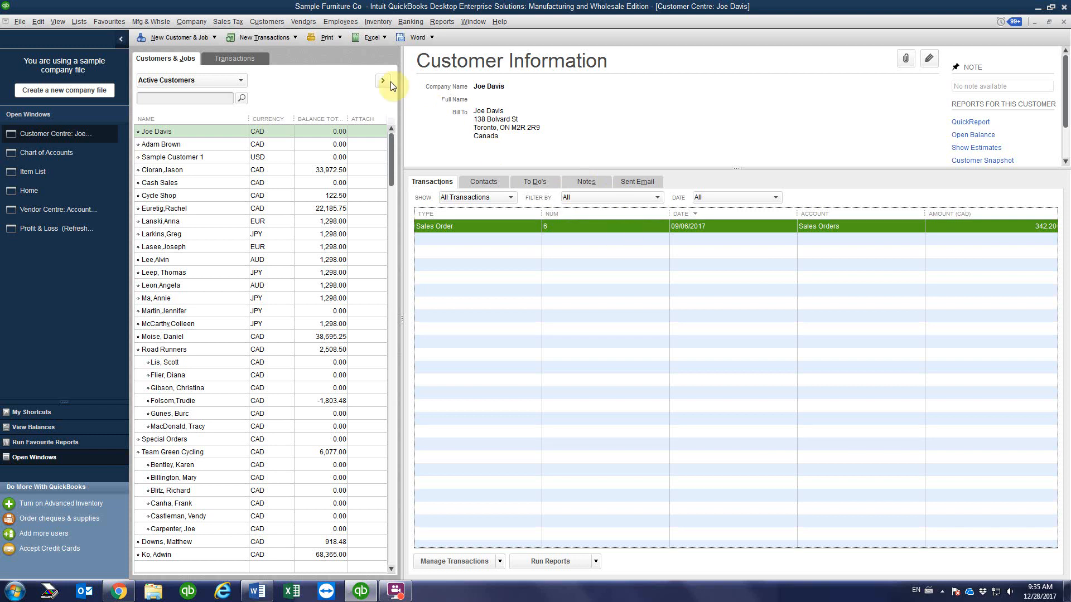
left_click(265, 38)
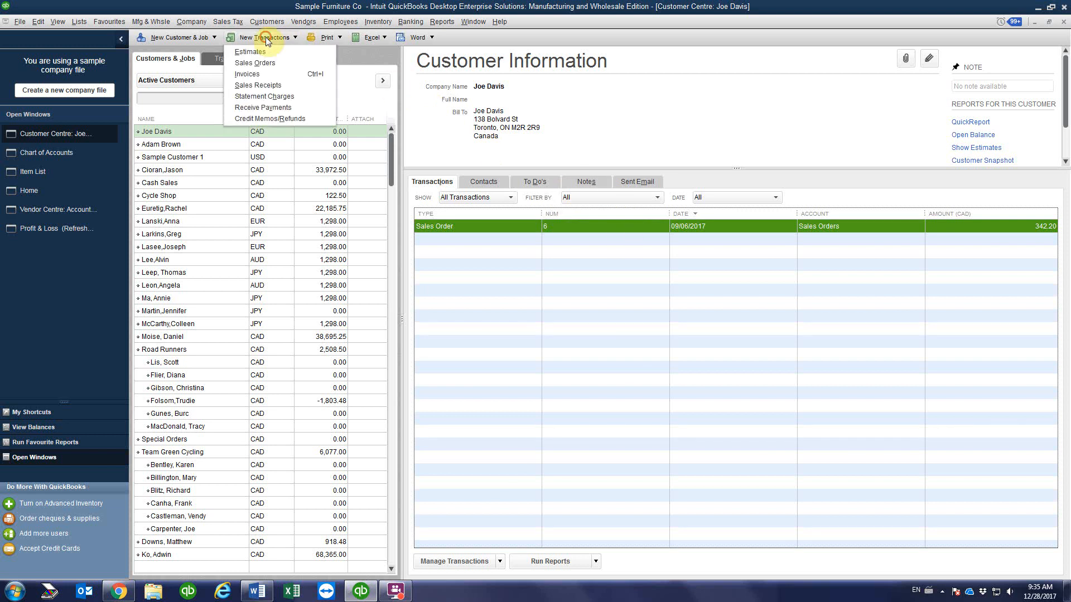
left_click(285, 108)
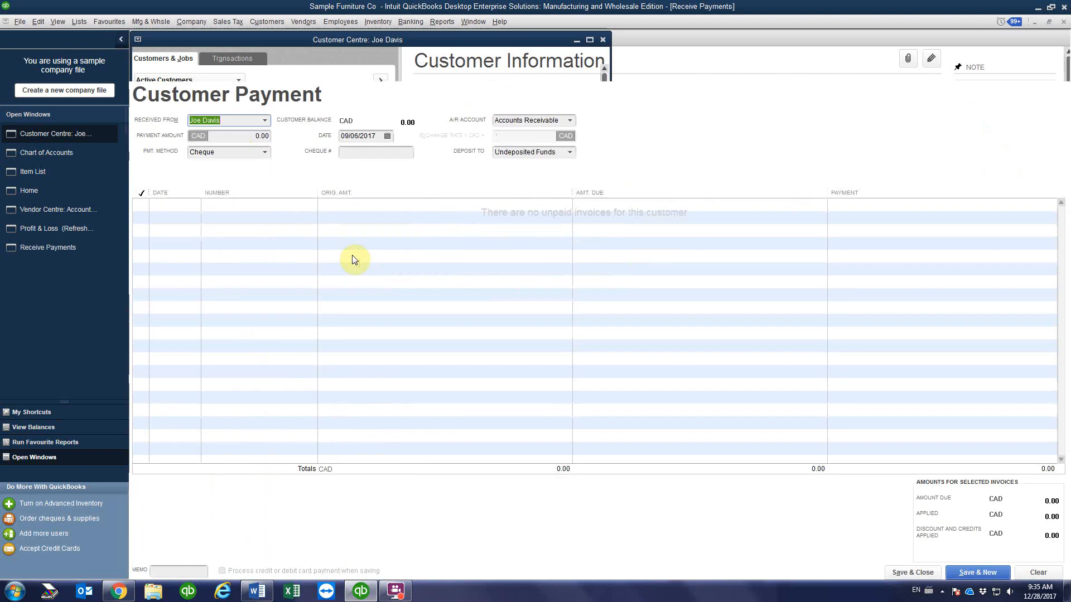
Step: Enter a 110.00 MasterCard payment with the card number and expiry 10/2020
left_click(246, 134)
type("110")
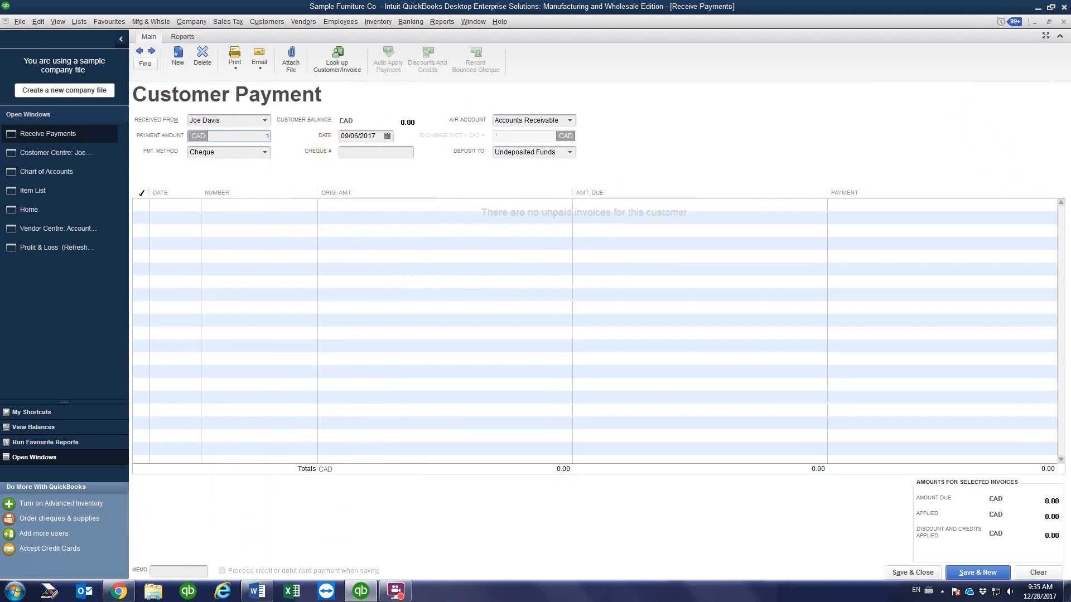
left_click(264, 152)
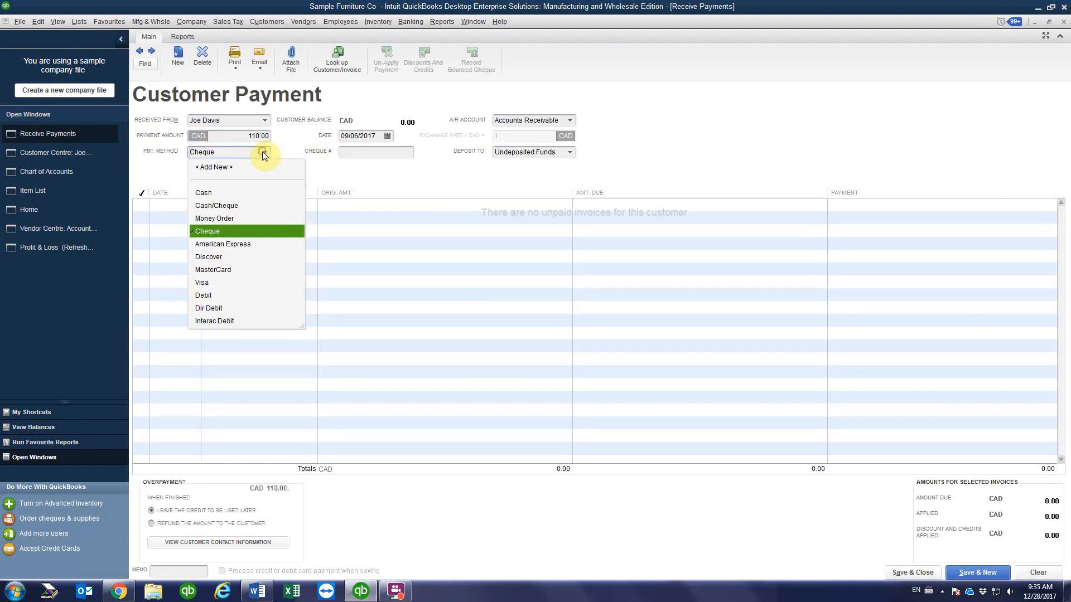
left_click(221, 272)
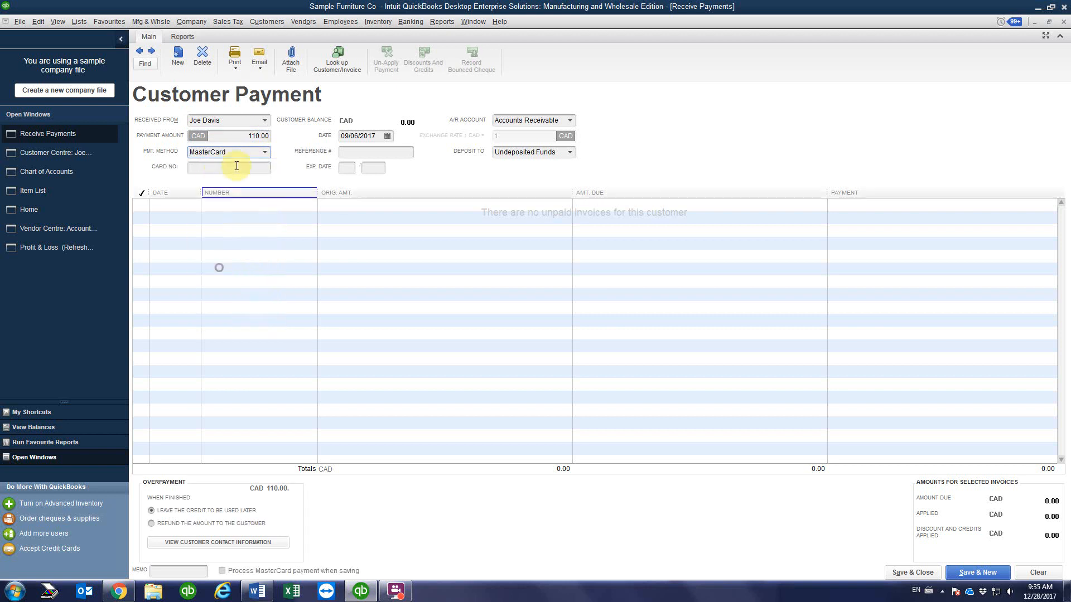
type("xxxxxxxxxxxx")
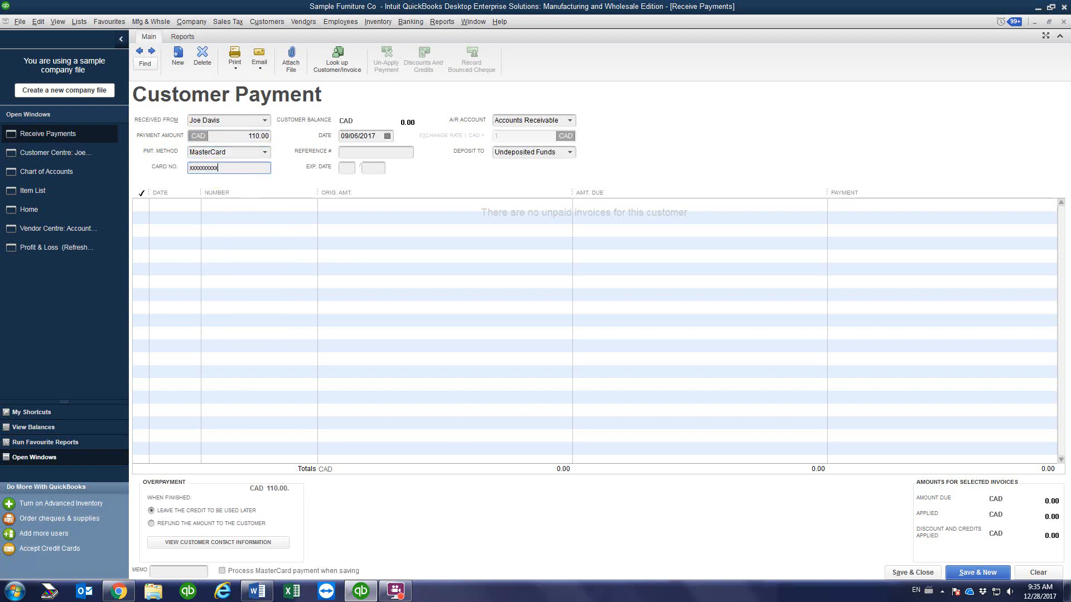
type("2569")
left_click(349, 167)
type("10")
left_click(374, 167)
type("20")
Step: Add reference SO#6 to the payment and save and close it
left_click(353, 149)
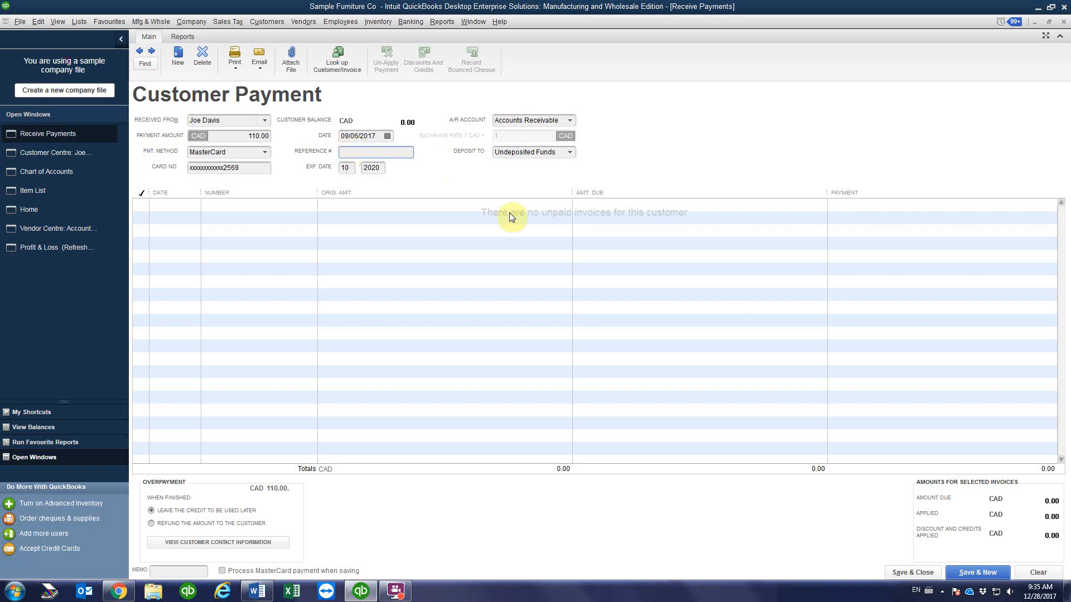
left_click(48, 154)
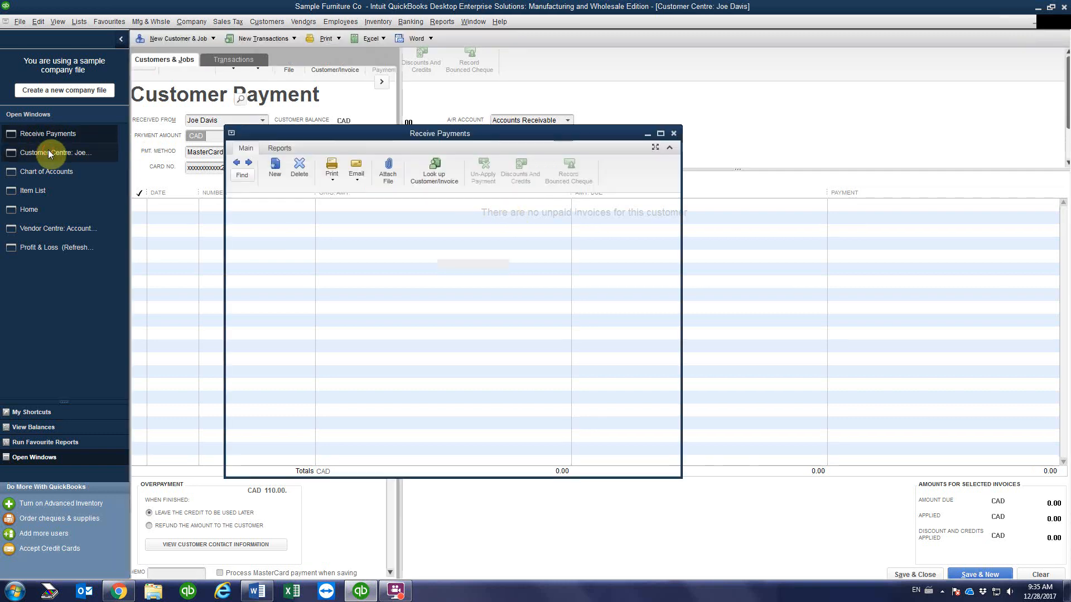
left_click(48, 152)
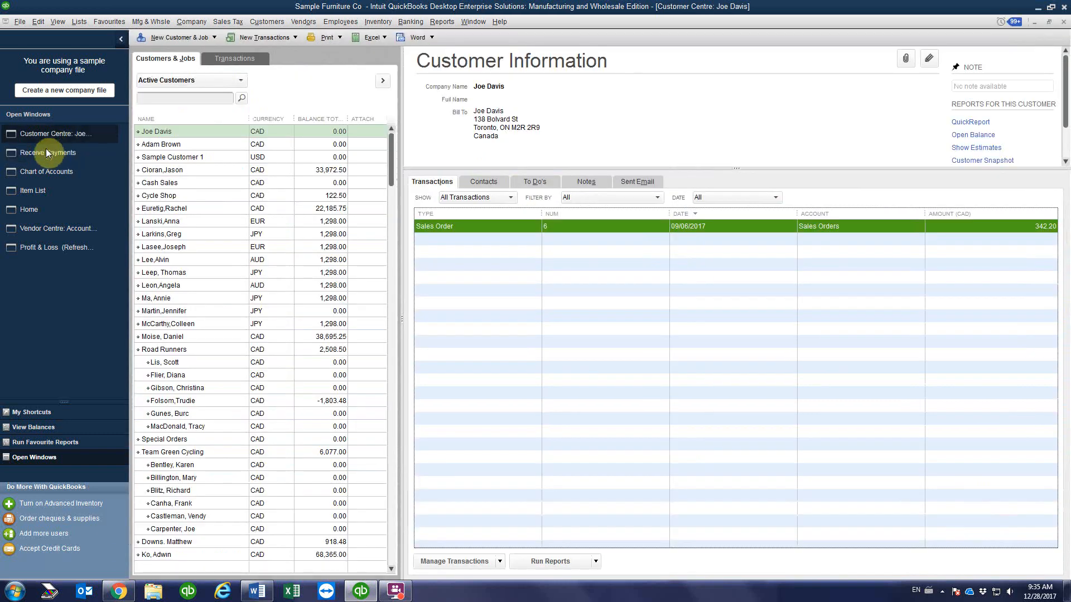
type("SO#6")
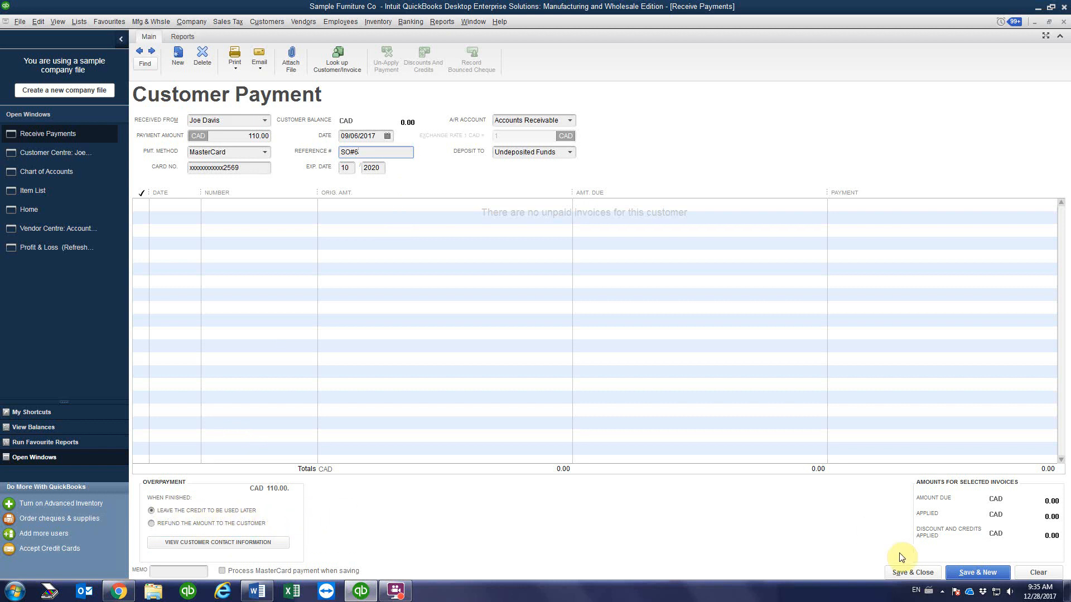
left_click(908, 574)
Step: Confirm the past-dated payment, then open sales order 6 from the customer's Customer Centre
left_click(511, 264)
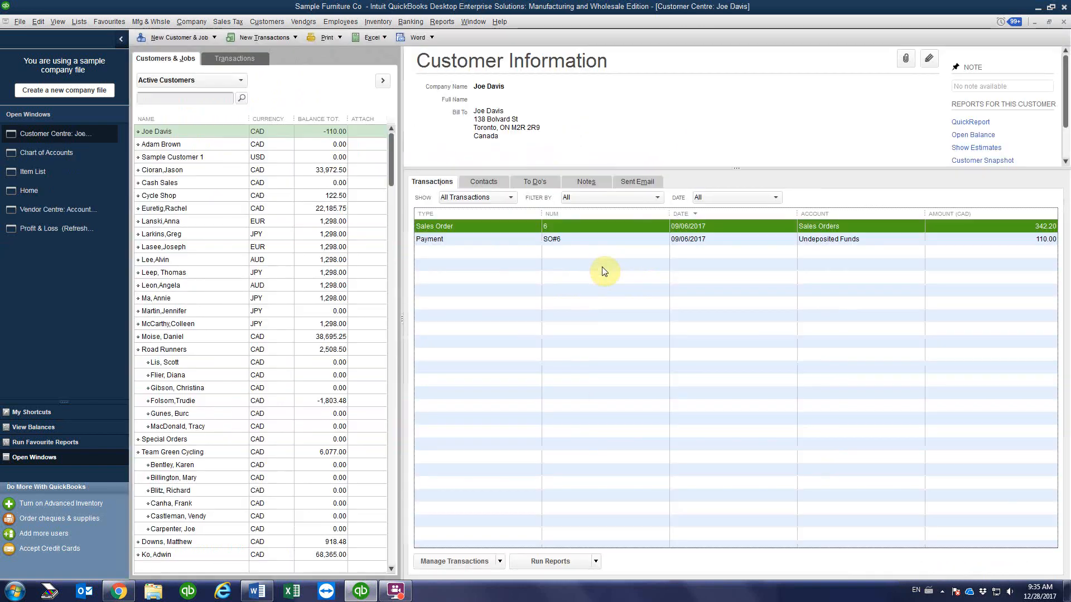
left_click(306, 134)
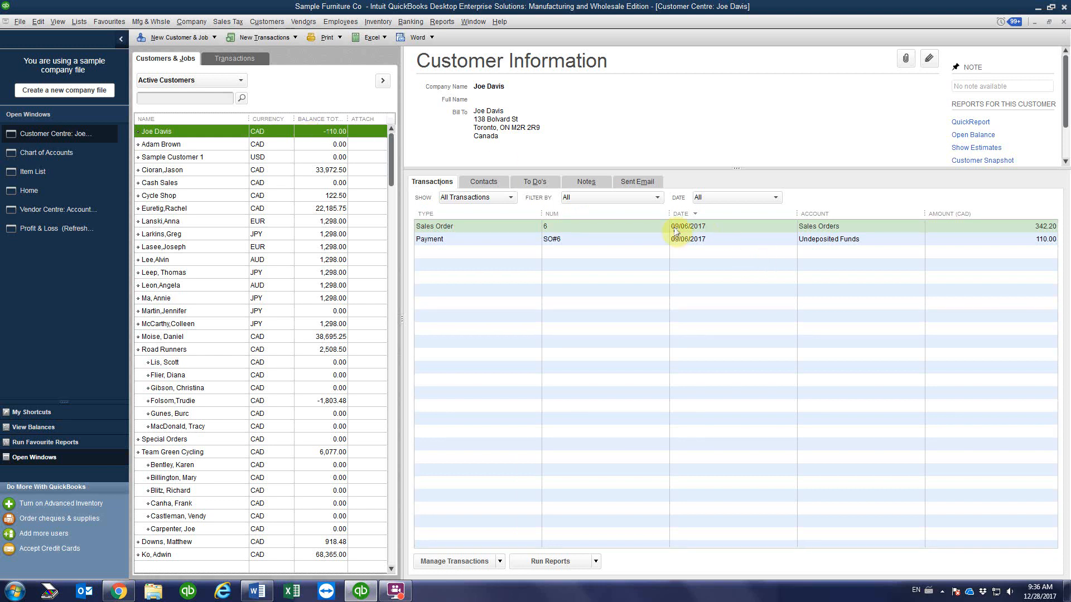
left_click(712, 244)
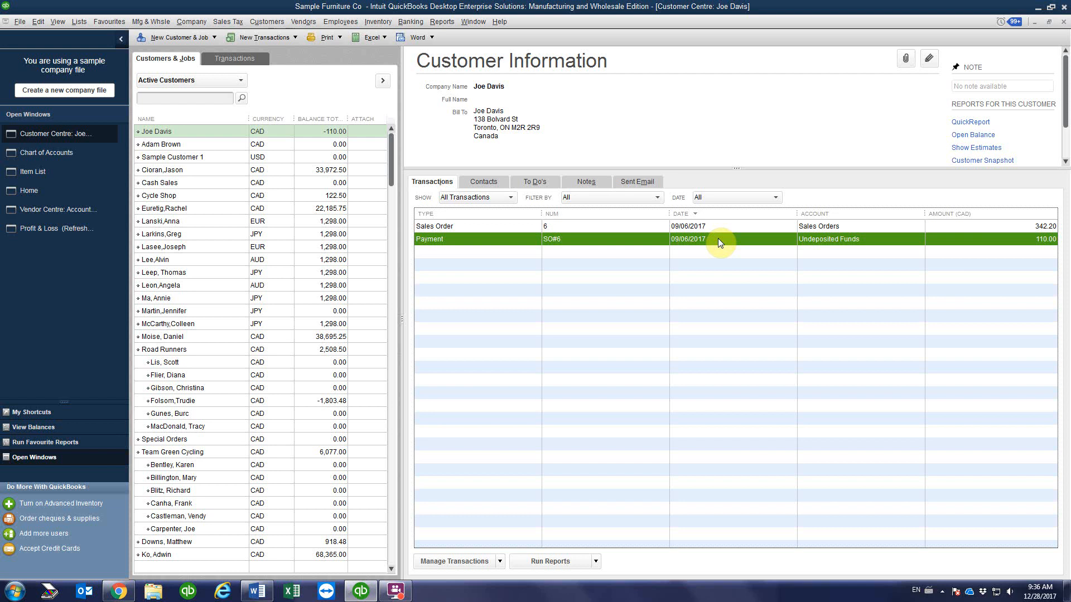
left_click(719, 226)
double_click(728, 226)
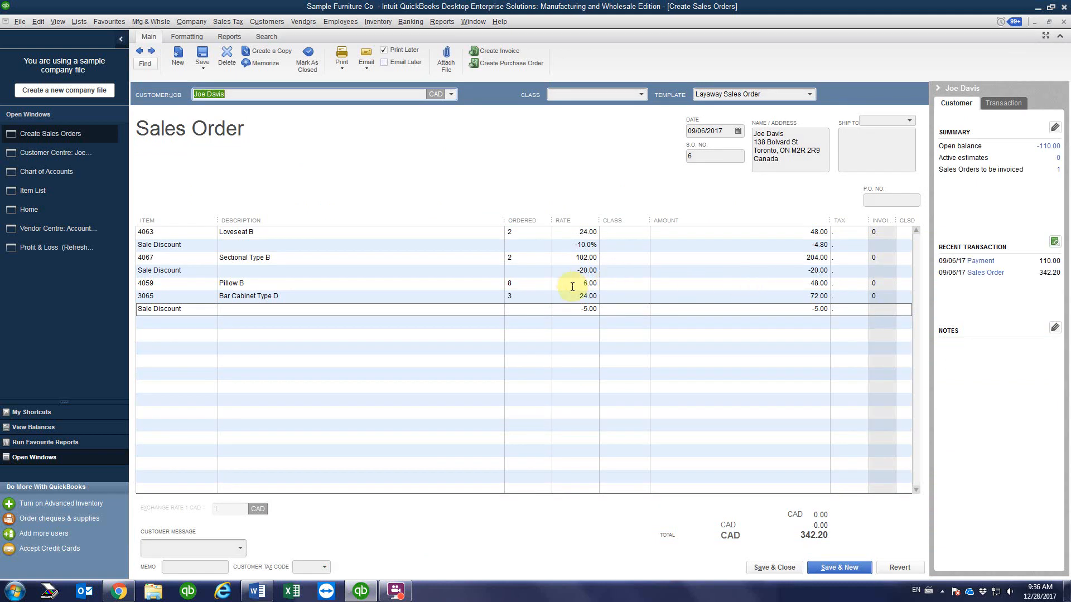
left_click(517, 284)
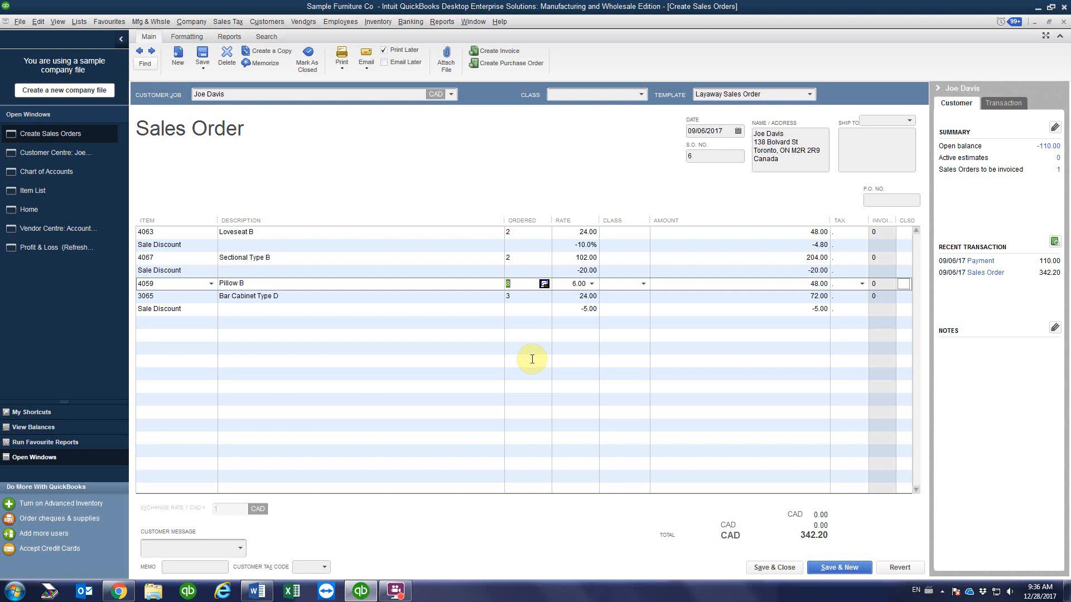
Step: Change Pillow B to 6 ordered and add note 'customer, cancelled 2 pillow B- approved by store manager Sep 10, 2017'
type("6")
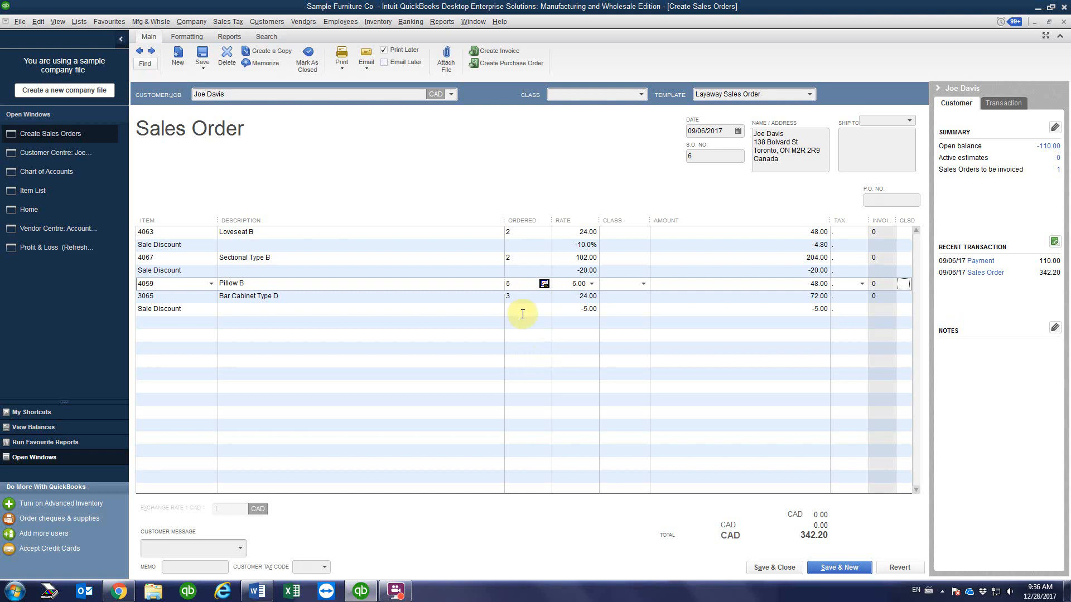
left_click(522, 312)
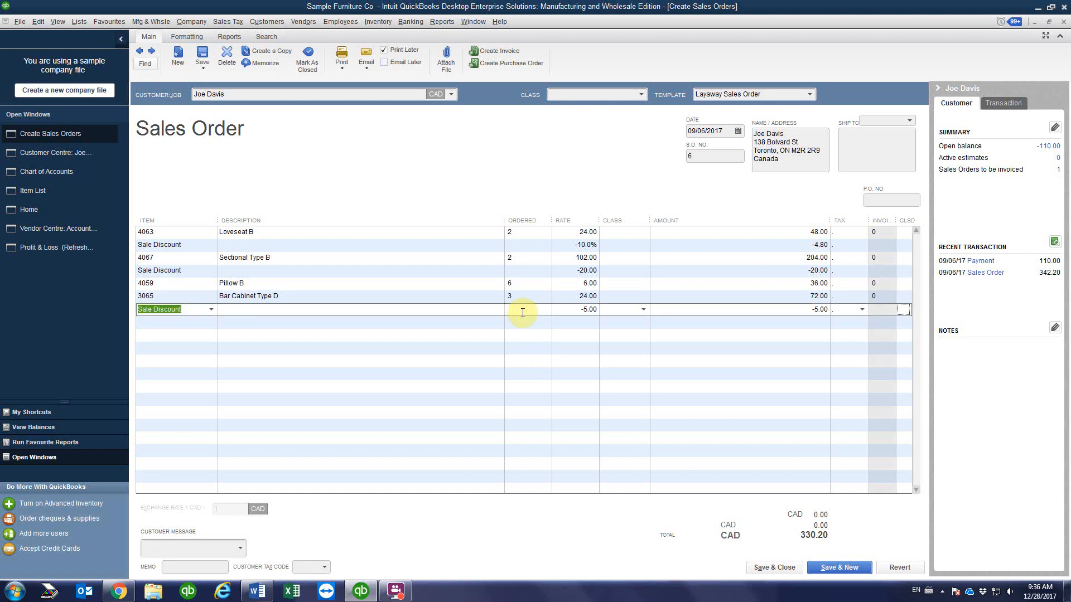
left_click(229, 350)
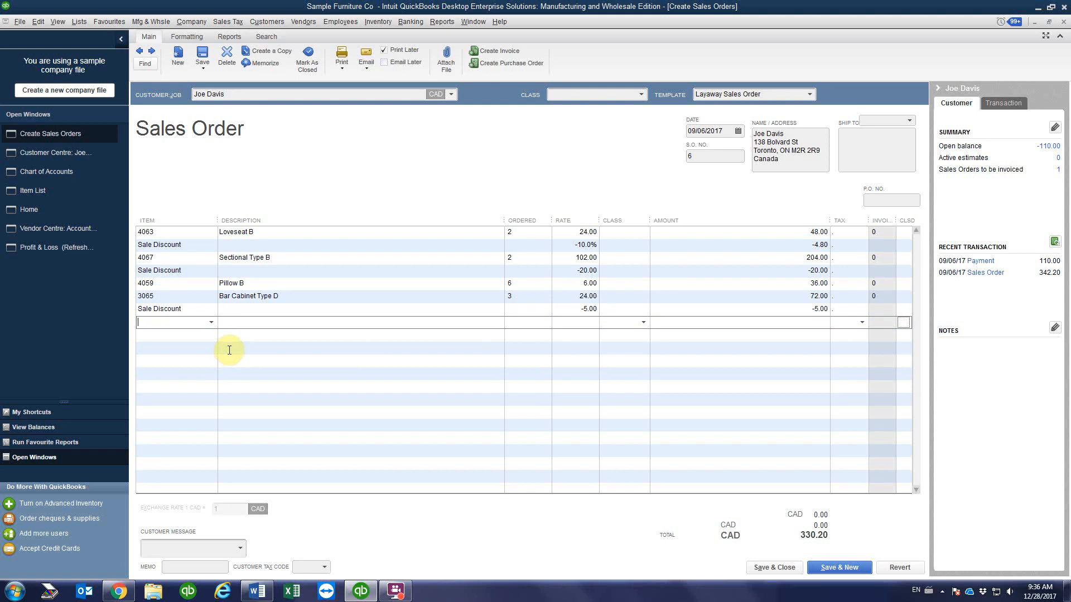
type("c")
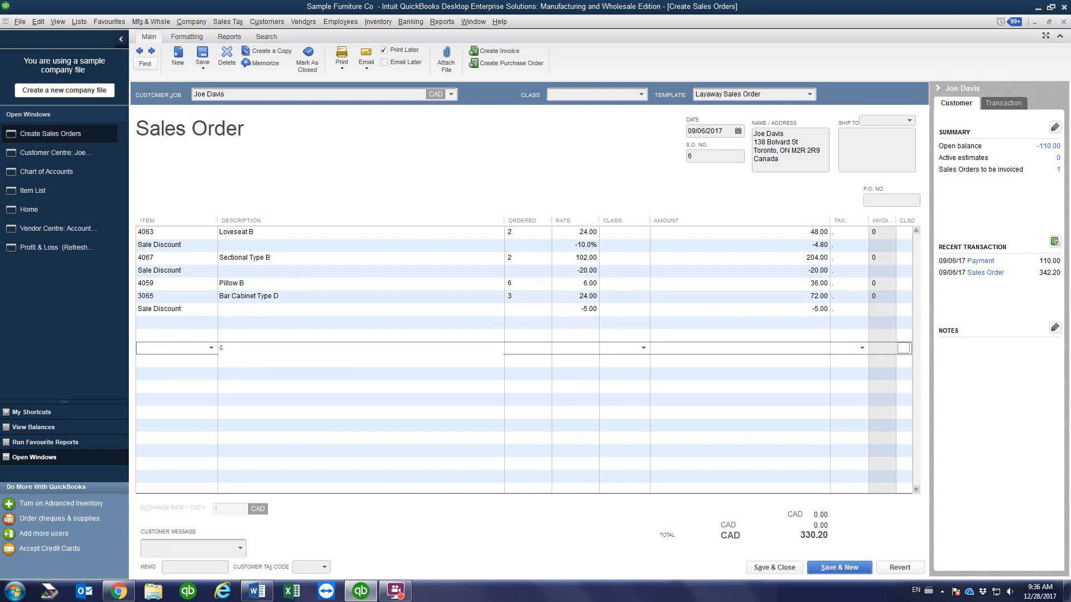
type("ustomer, cancelled 2 pillow B- approved by st")
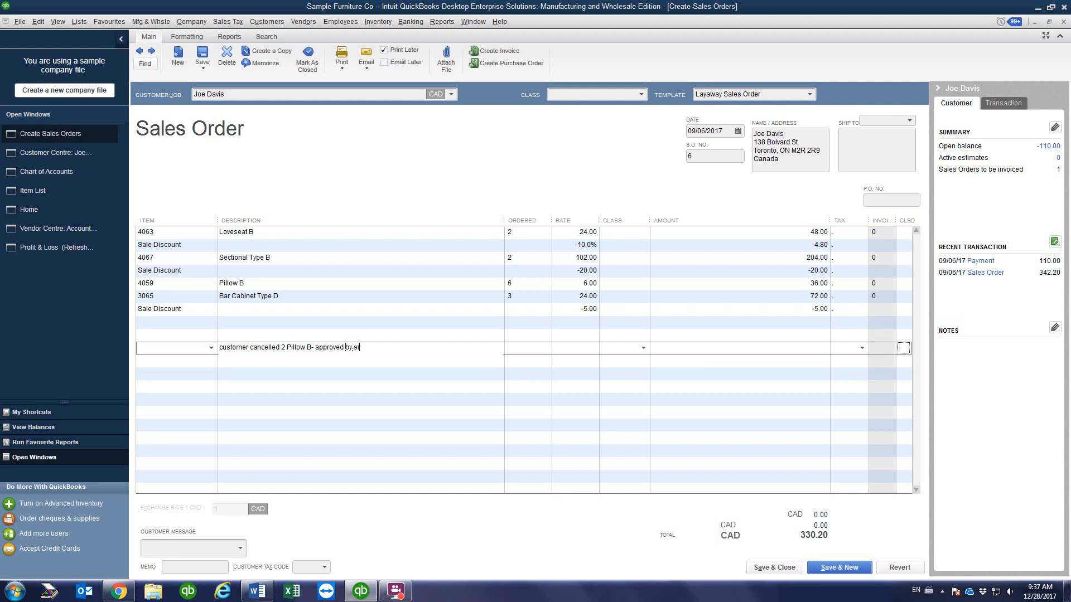
type("ore manager Sep 10, 2017")
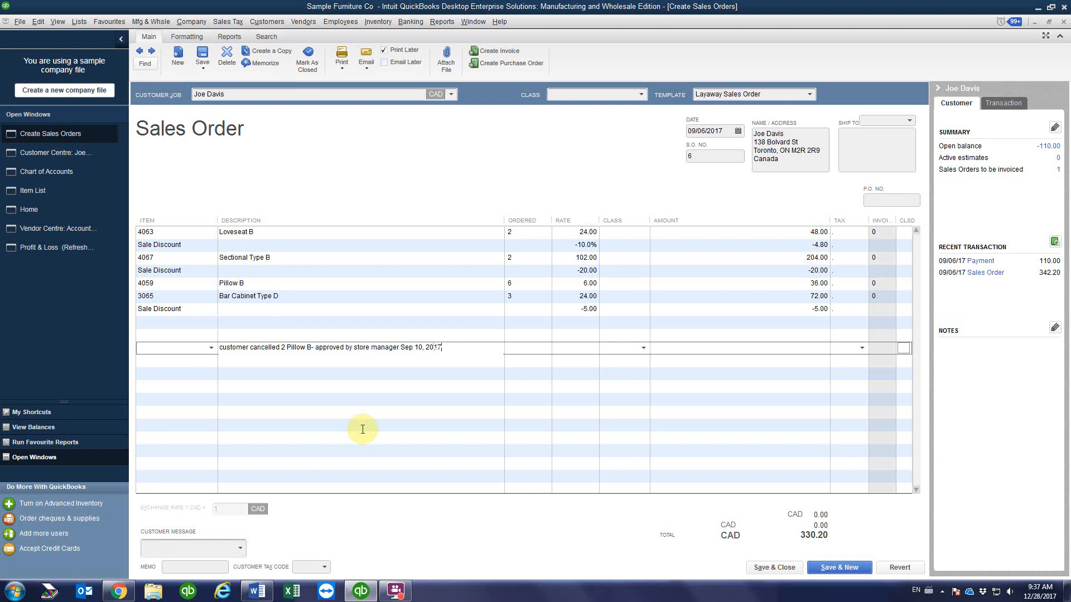
Step: Prefix the cancellation note with a dash and save the 330.20 sales order
left_click(220, 347)
type("-")
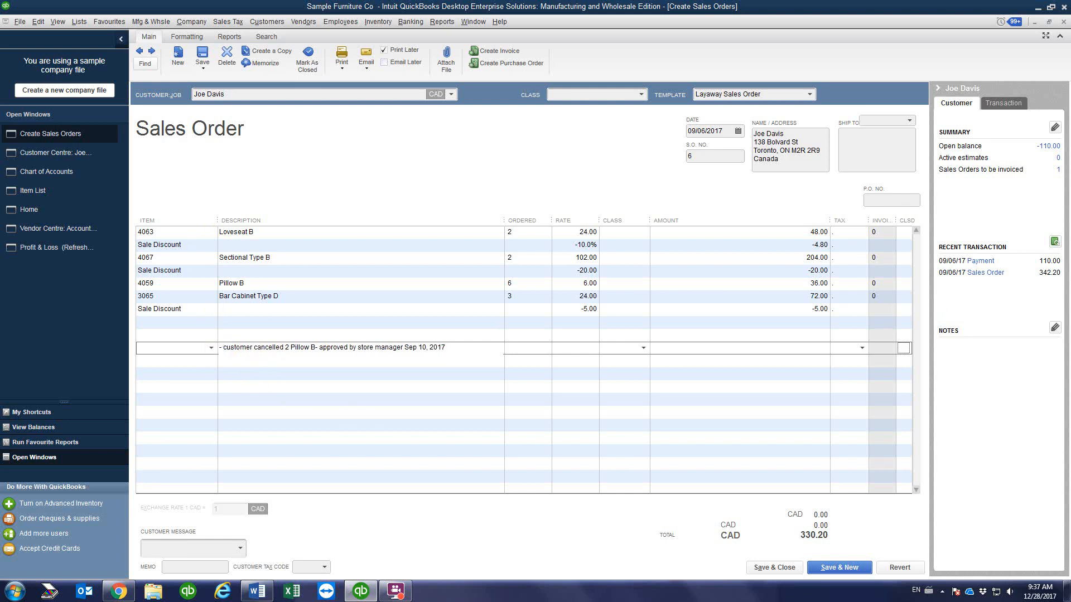
left_click(276, 399)
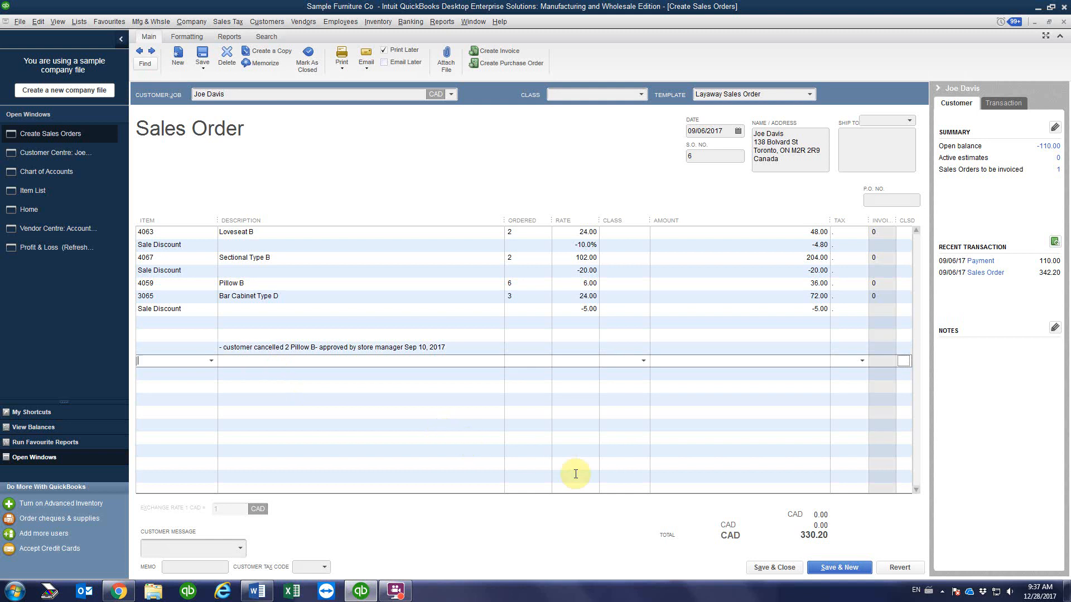
left_click(771, 566)
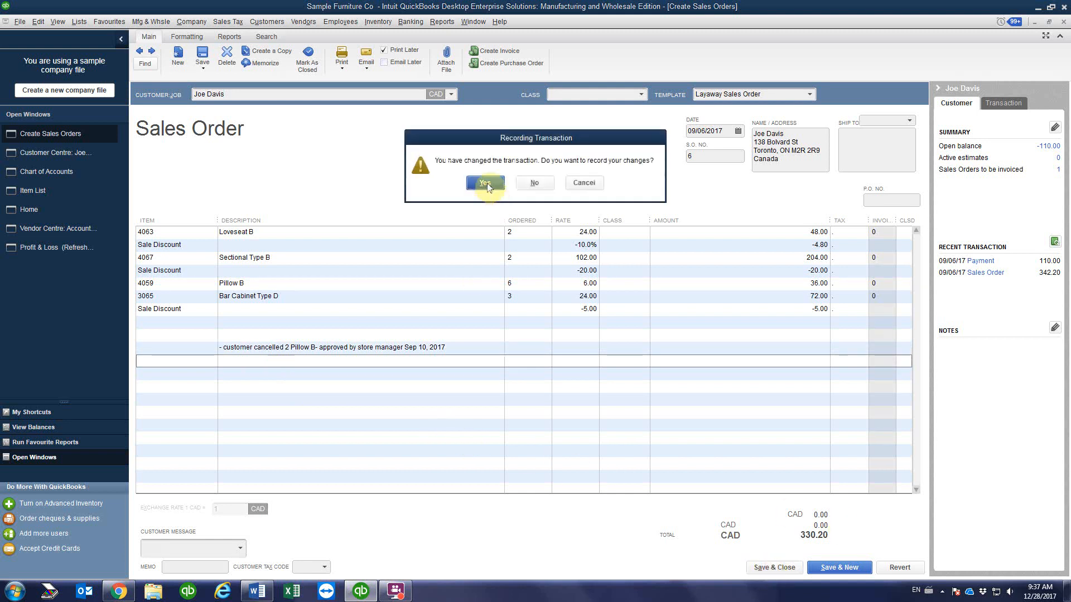
Step: Accept the record, past-date and class prompts for the 330.20 order, then reopen sales order 6
left_click(485, 184)
left_click(509, 269)
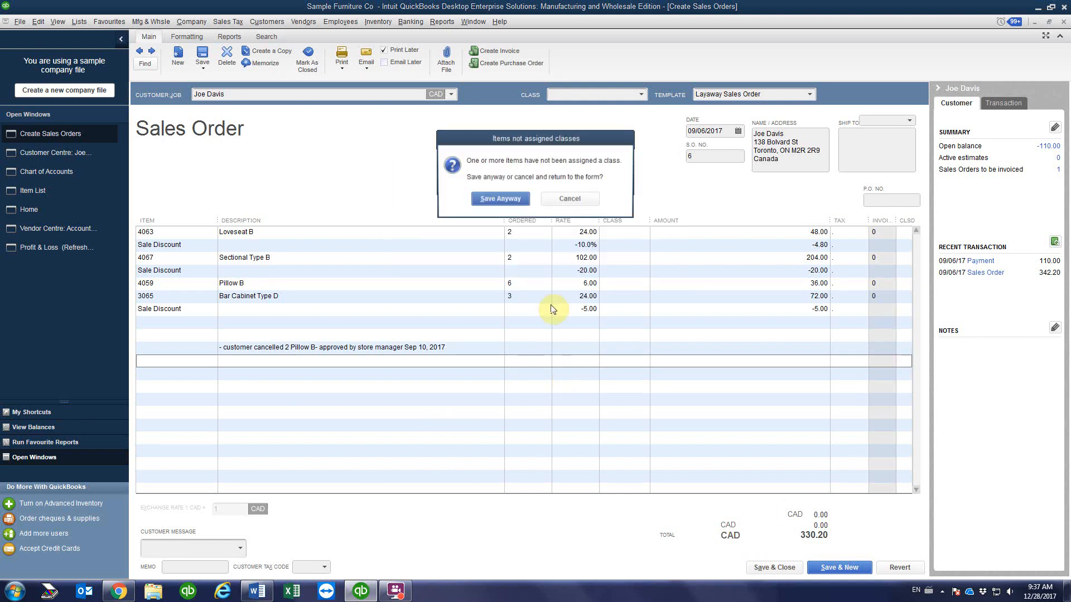
left_click(493, 199)
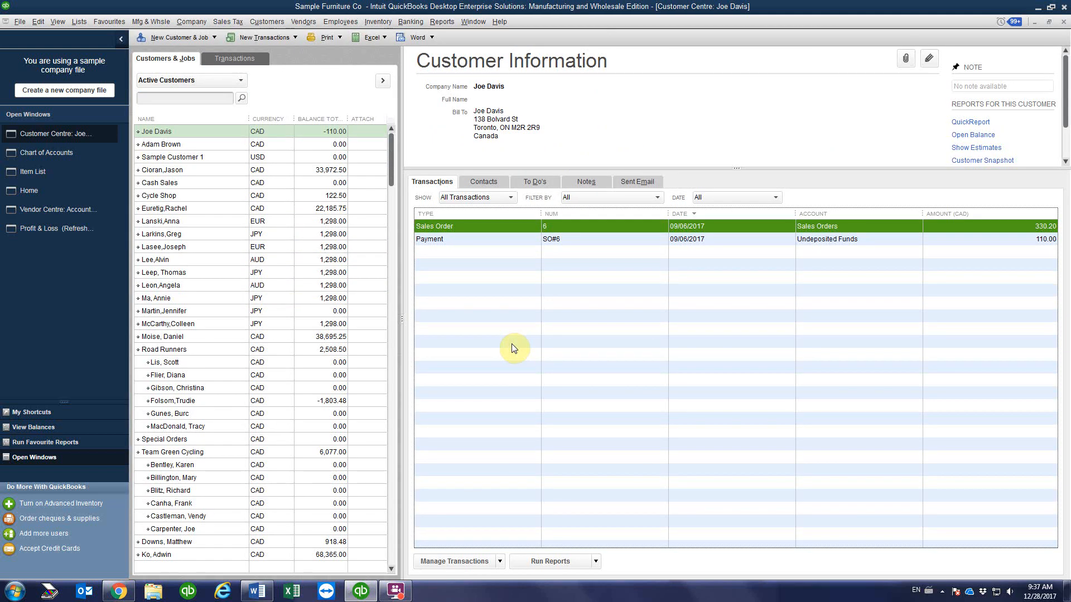
double_click(577, 227)
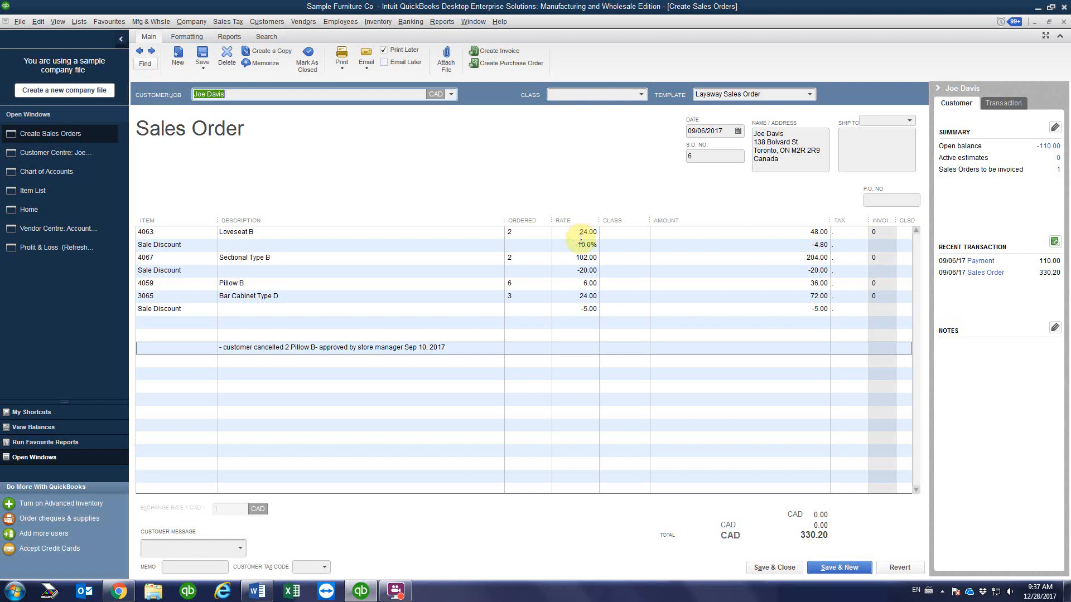
Step: Mark the Pillow B line closed, keeping its ordered quantity at 6
left_click(520, 283)
type("0")
key("Down")
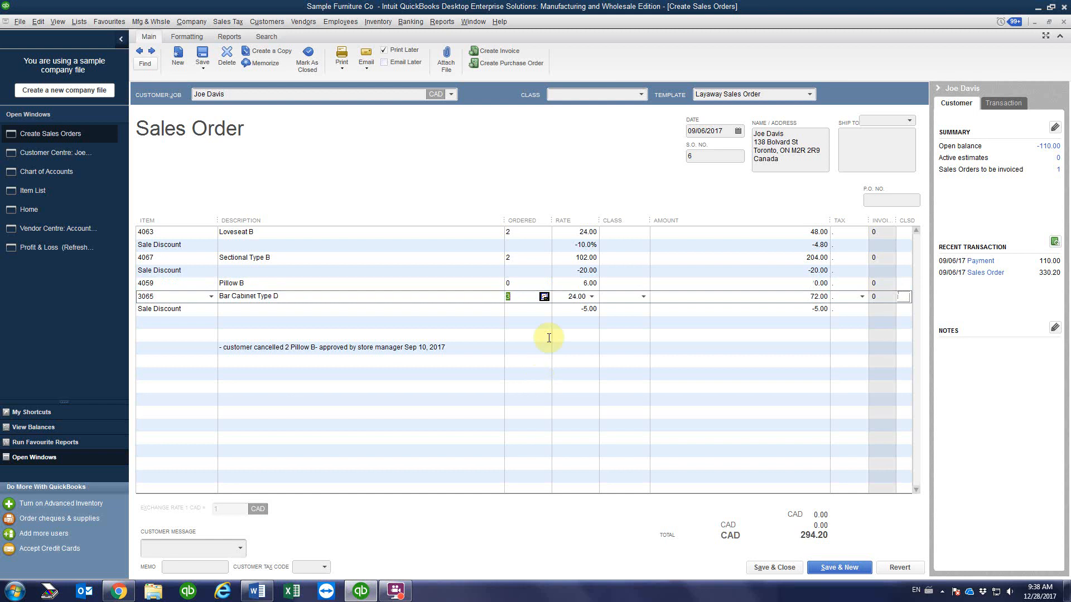
left_click(509, 283)
type("6")
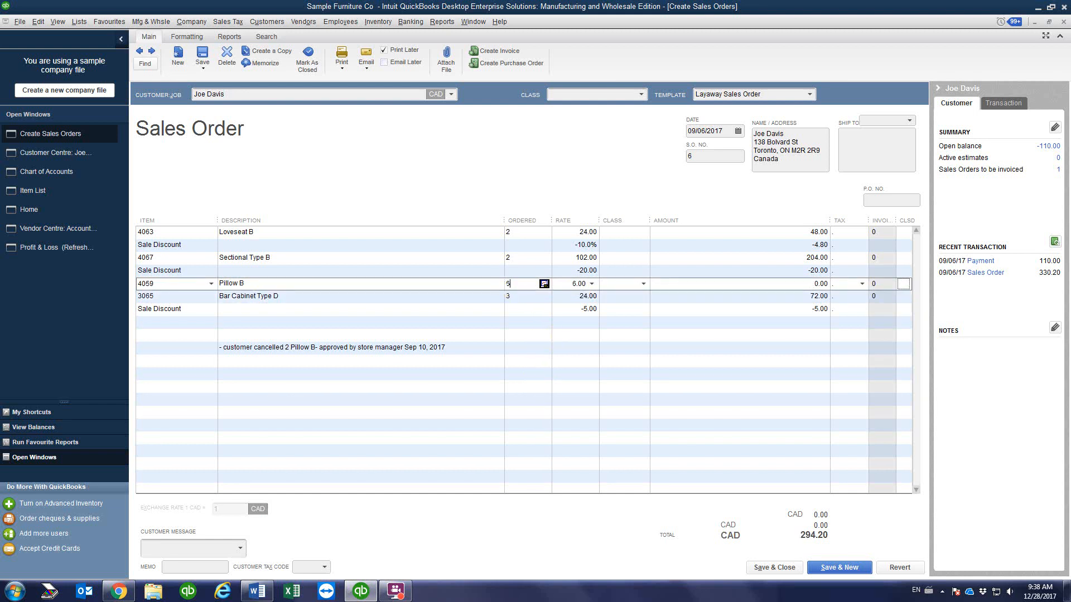
left_click(511, 307)
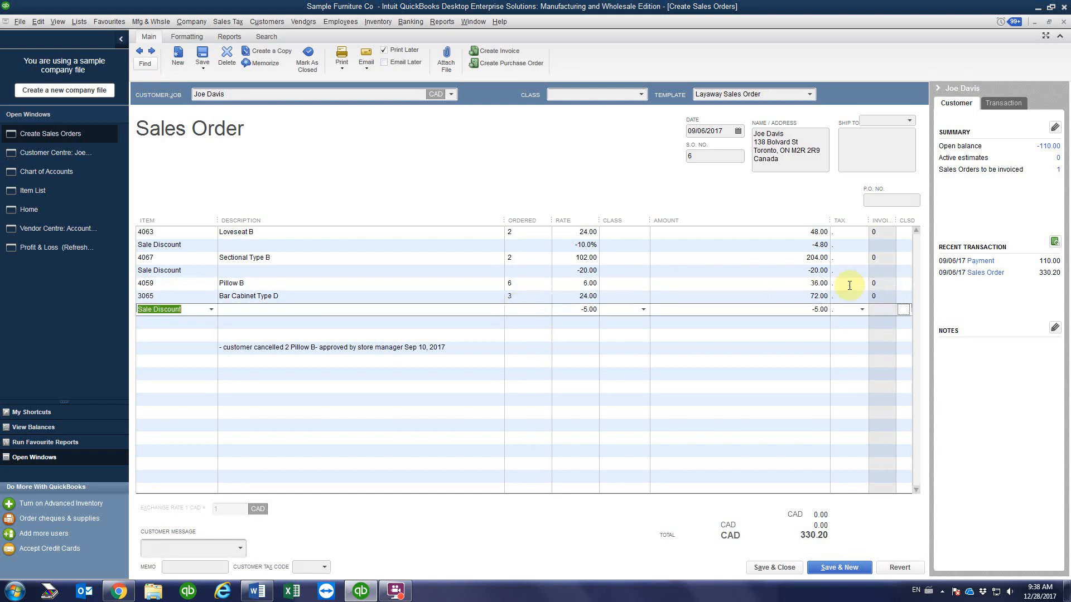
left_click(900, 285)
left_click(904, 285)
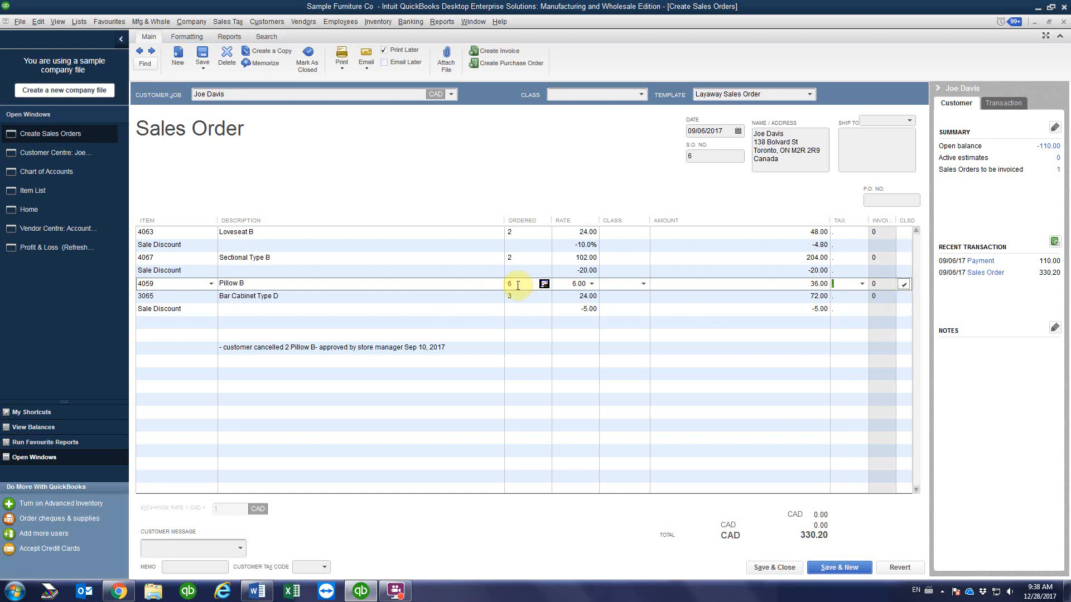
Step: Add a copied note saying the rest of Pillow B was cancelled Sep 12, 2017, then save
left_click(234, 361)
left_click(452, 348)
key("ctrl+c")
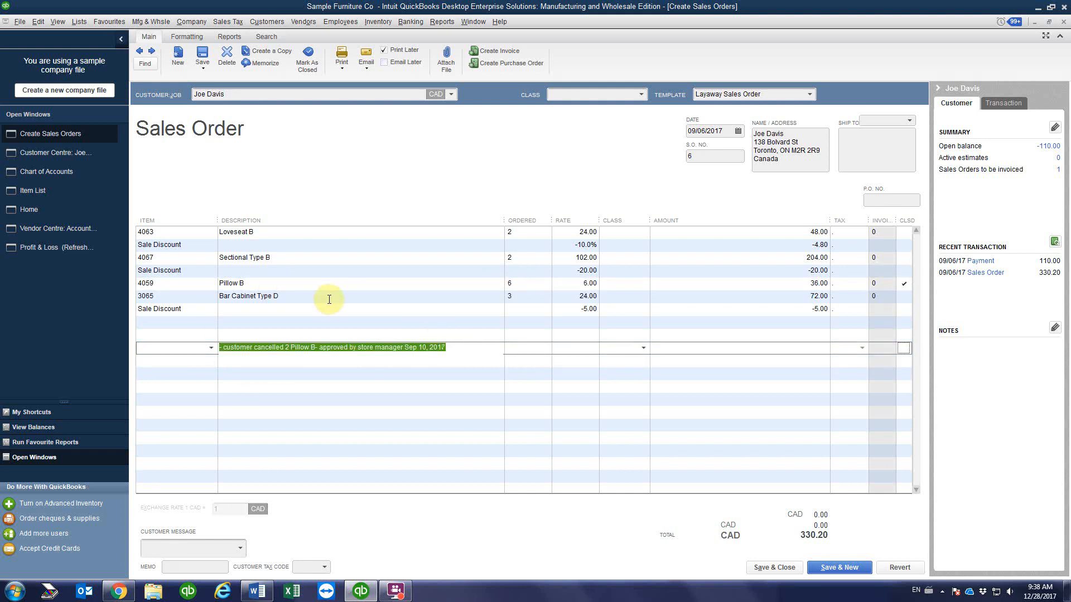
left_click(237, 361)
key("ctrl+v")
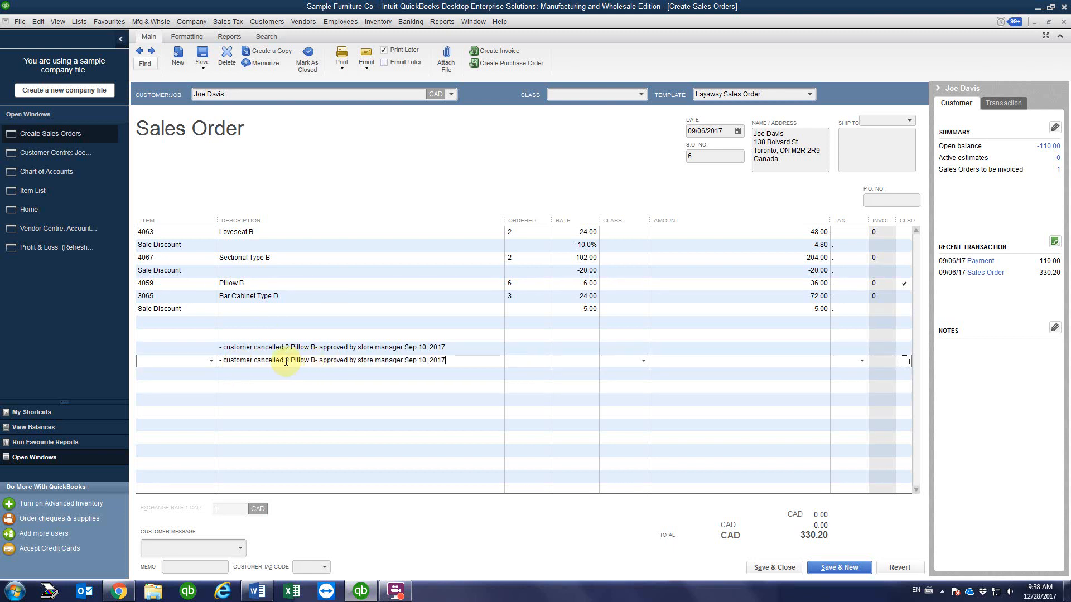
left_click_drag(285, 361, 289, 361)
type("the rest o")
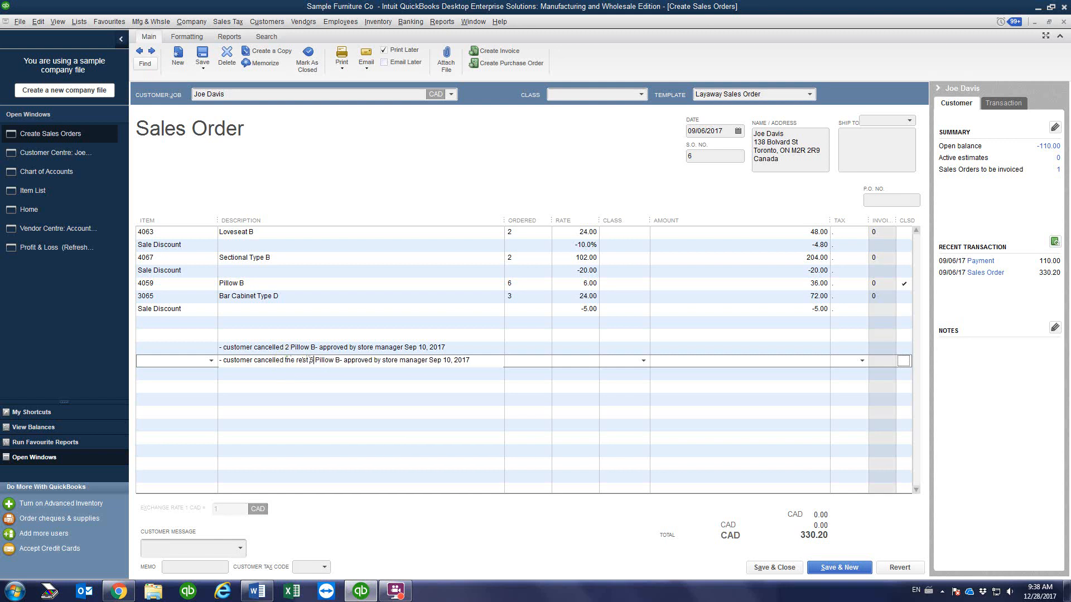
left_click_drag(446, 360, 451, 360)
type("2")
left_click(377, 375)
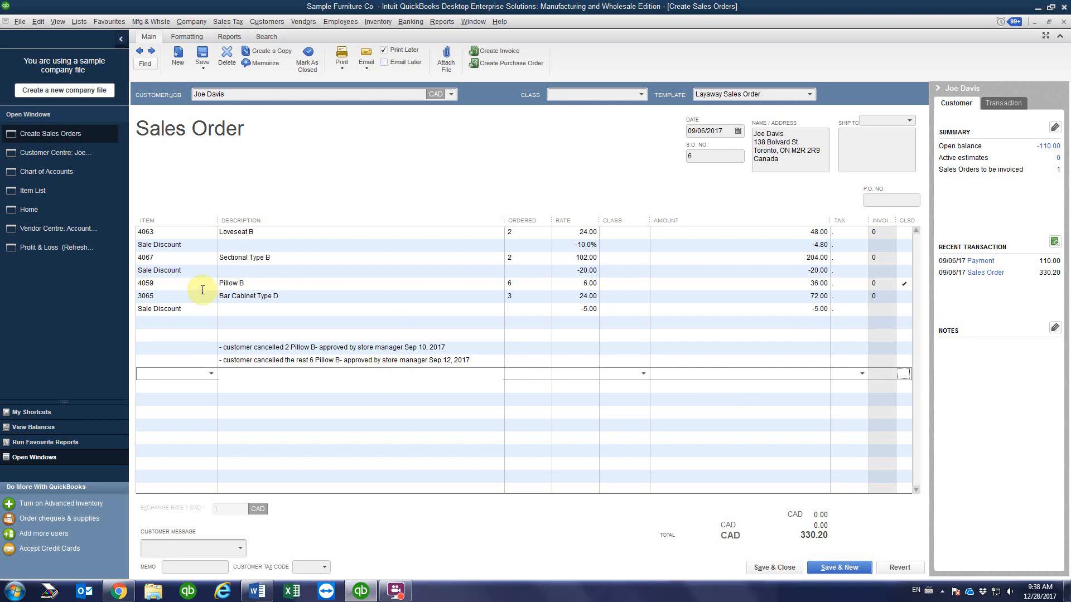
left_click(775, 567)
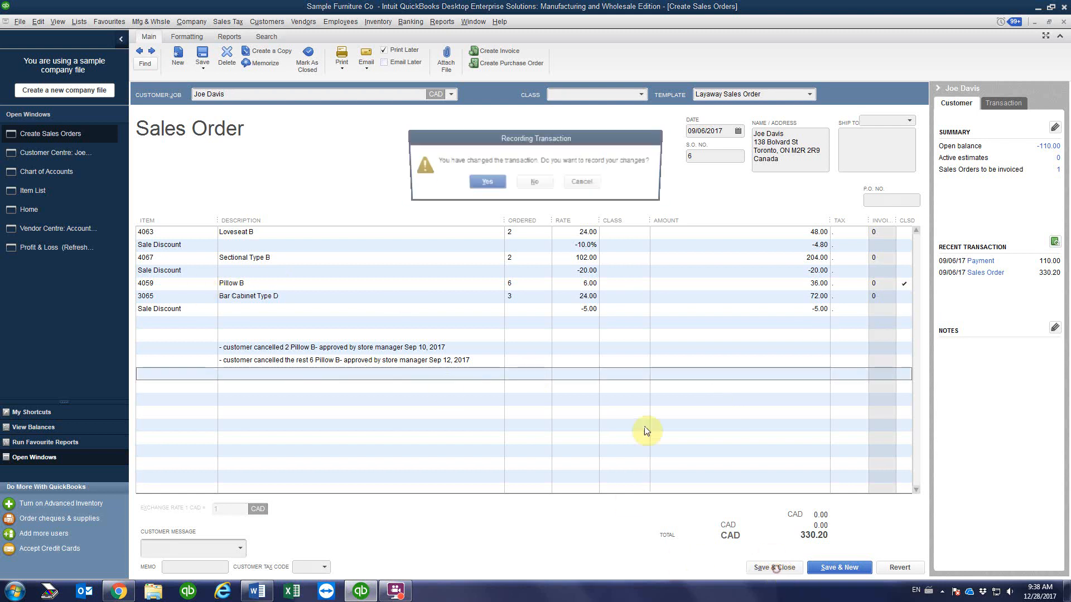
Step: Record the sales order #6 changes, accepting the past-date warning and saving without classes
left_click(485, 183)
left_click(517, 267)
left_click(500, 192)
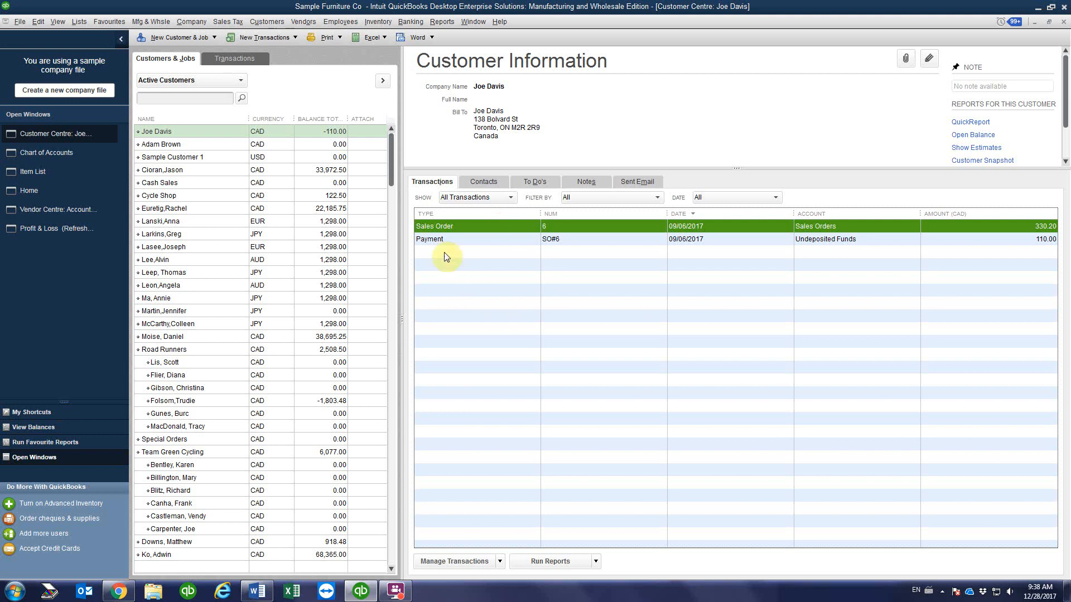
Step: Open sales order #6 from the customer's record, save and close it, then reopen it
double_click(457, 227)
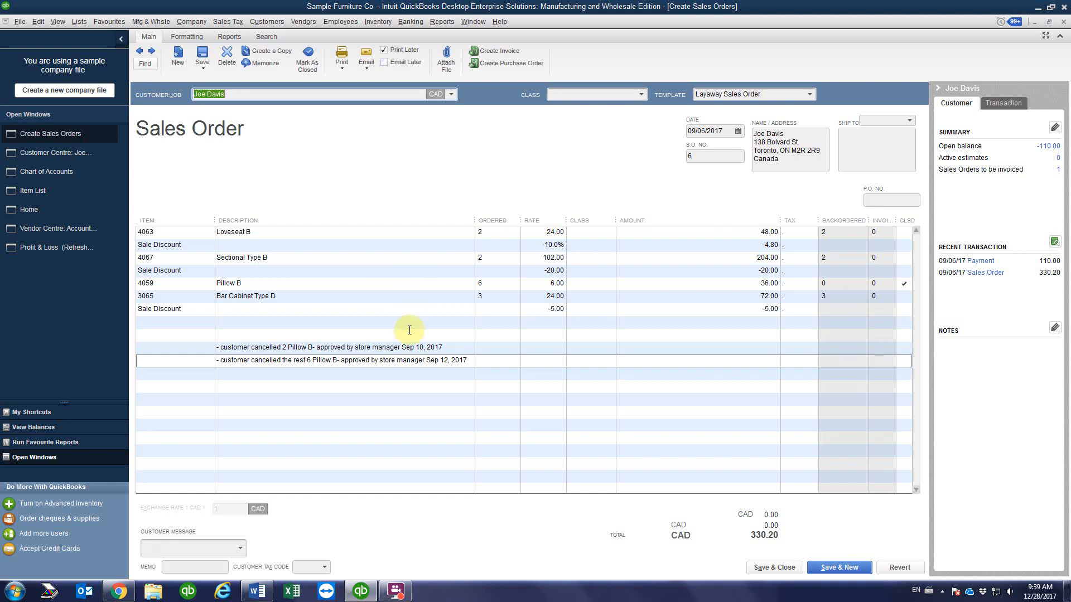
left_click(772, 568)
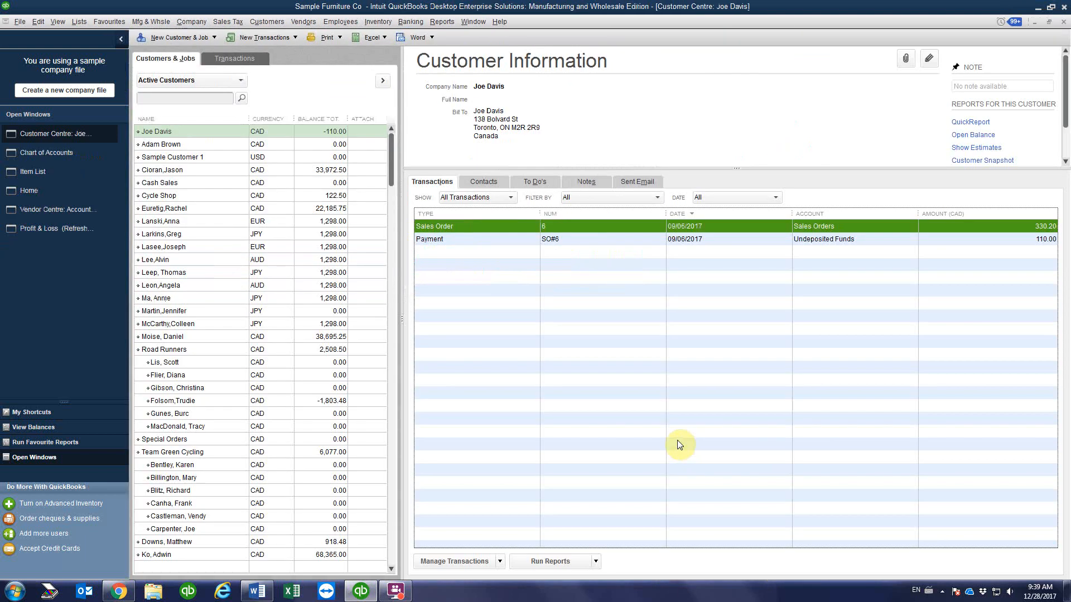
double_click(590, 229)
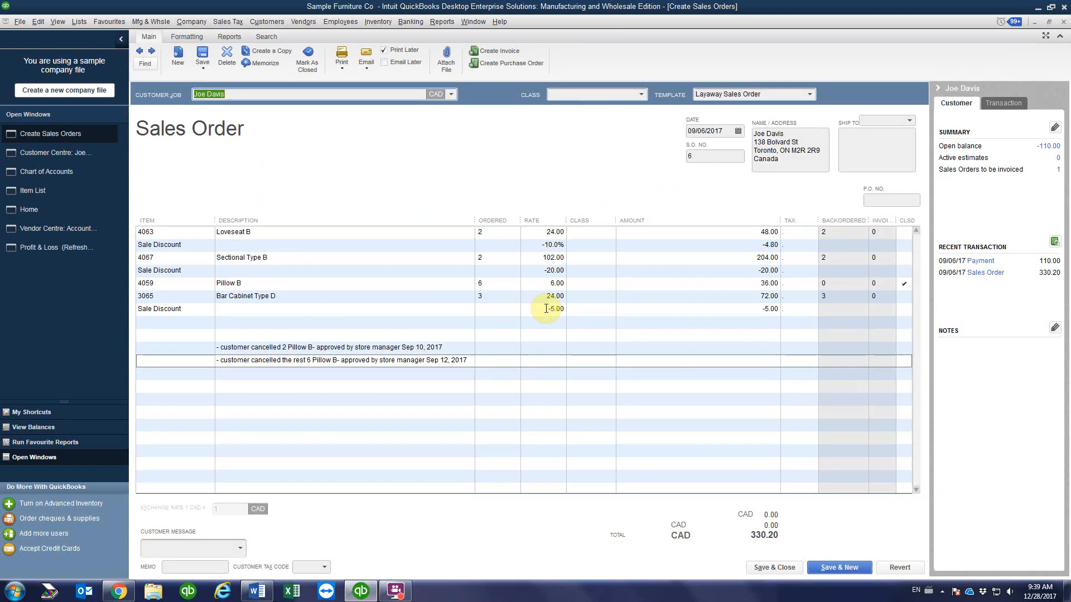
Step: Step through the Loveseat B, Sectional Type B and Sale Discount lines of sales order #6
left_click(491, 234)
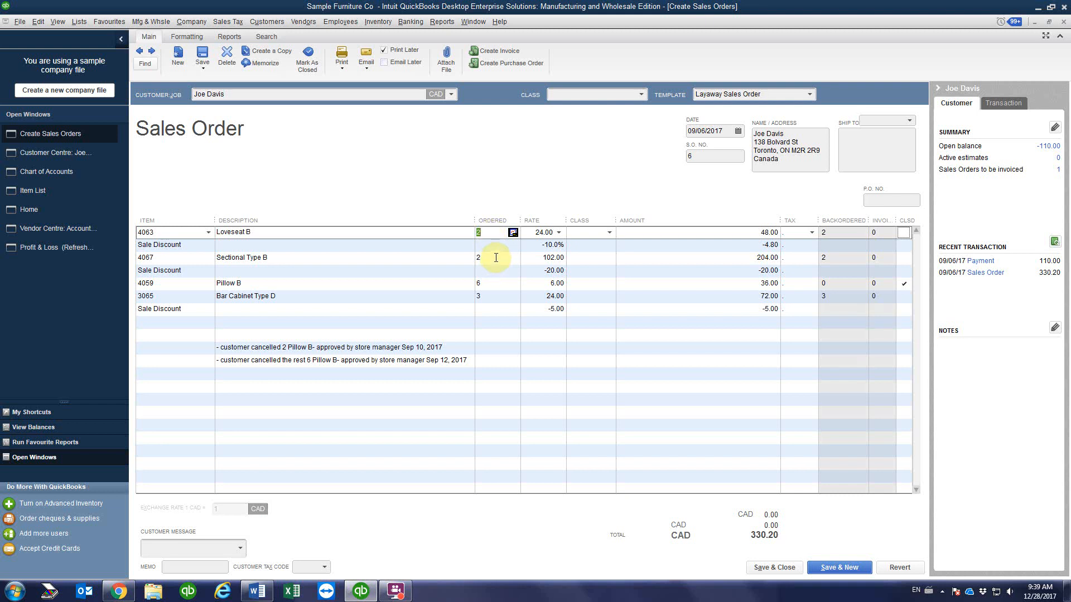
left_click(497, 258)
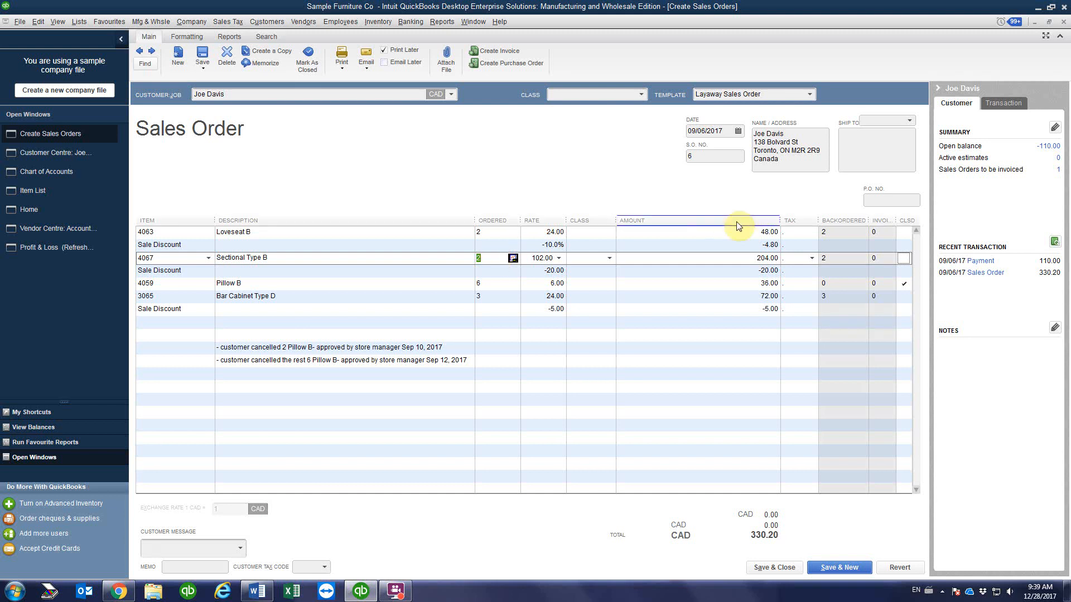
left_click(751, 233)
left_click(749, 244)
left_click(748, 257)
left_click(748, 271)
left_click(750, 233)
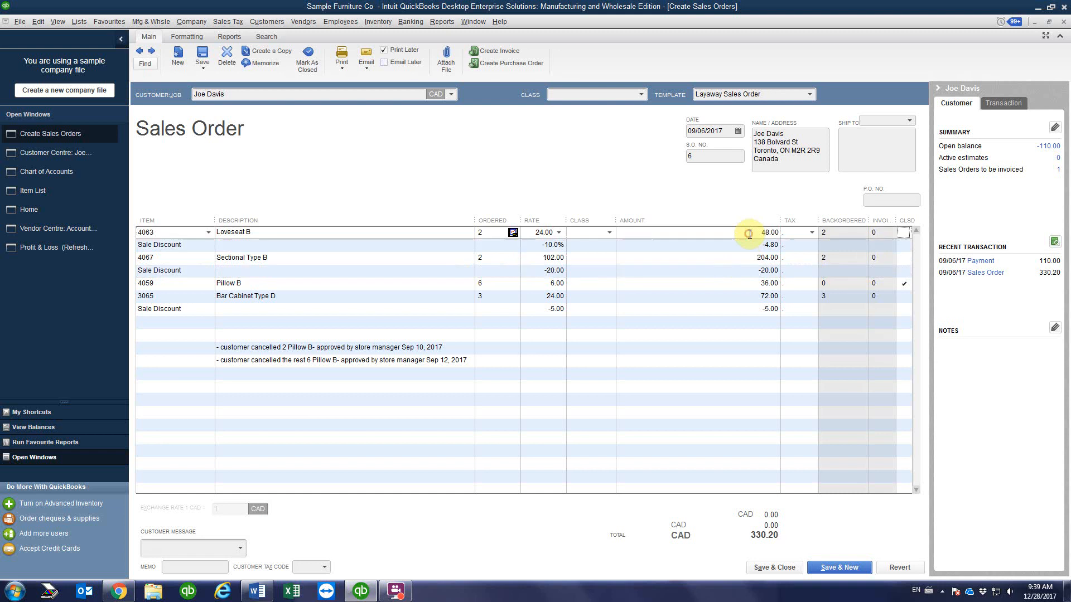
left_click(748, 245)
left_click(746, 258)
left_click(743, 270)
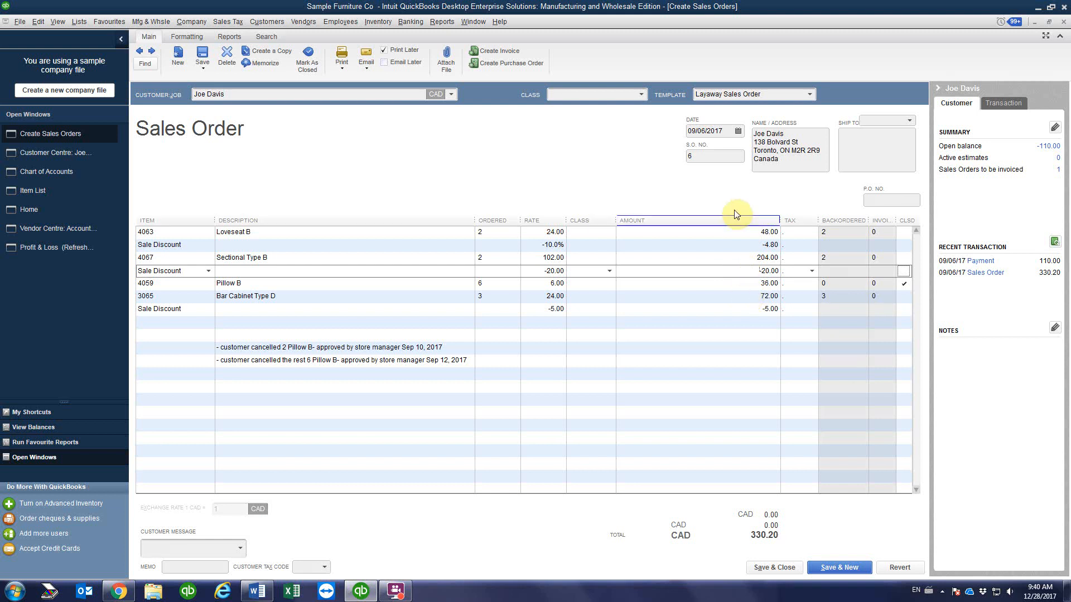
Step: Check the Bar Cabinet, Pillow B and final discount lines, then close the order and select the customer
left_click(748, 296)
left_click(748, 283)
left_click(750, 297)
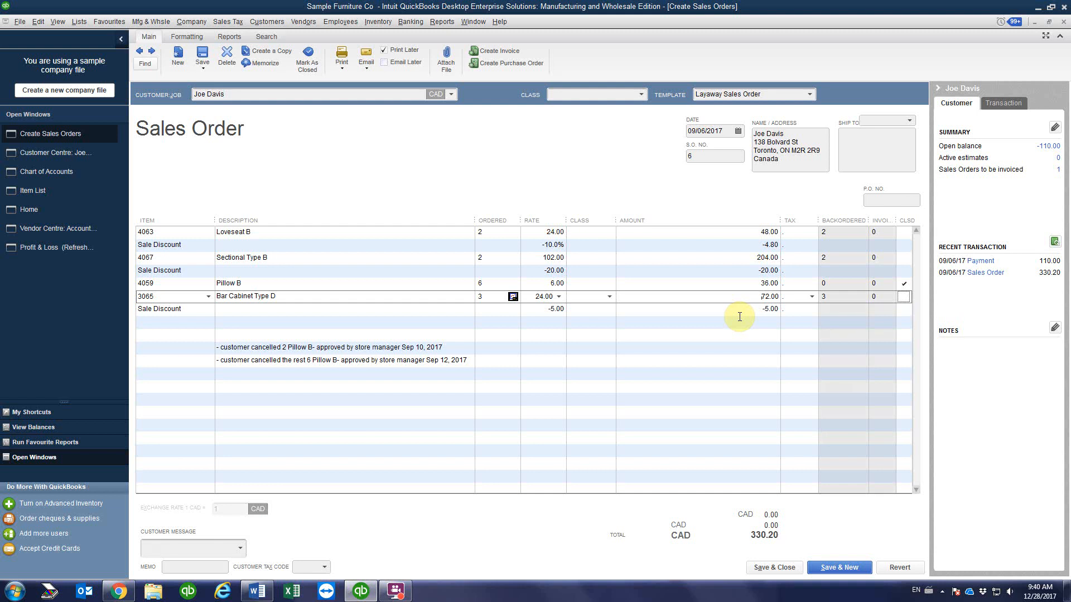
left_click(753, 305)
left_click(751, 298)
left_click(751, 306)
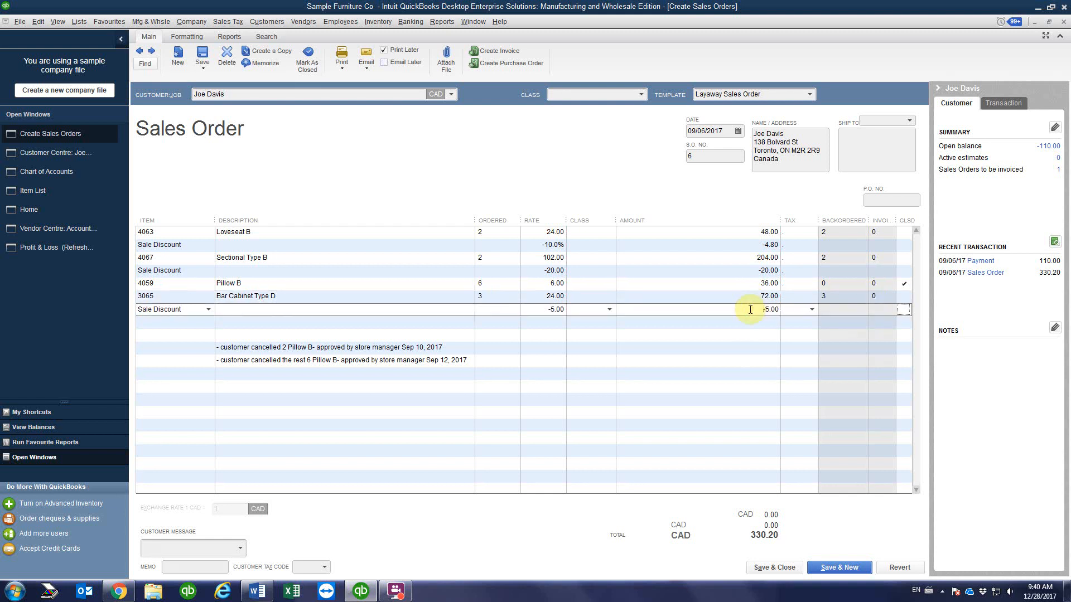
left_click(778, 566)
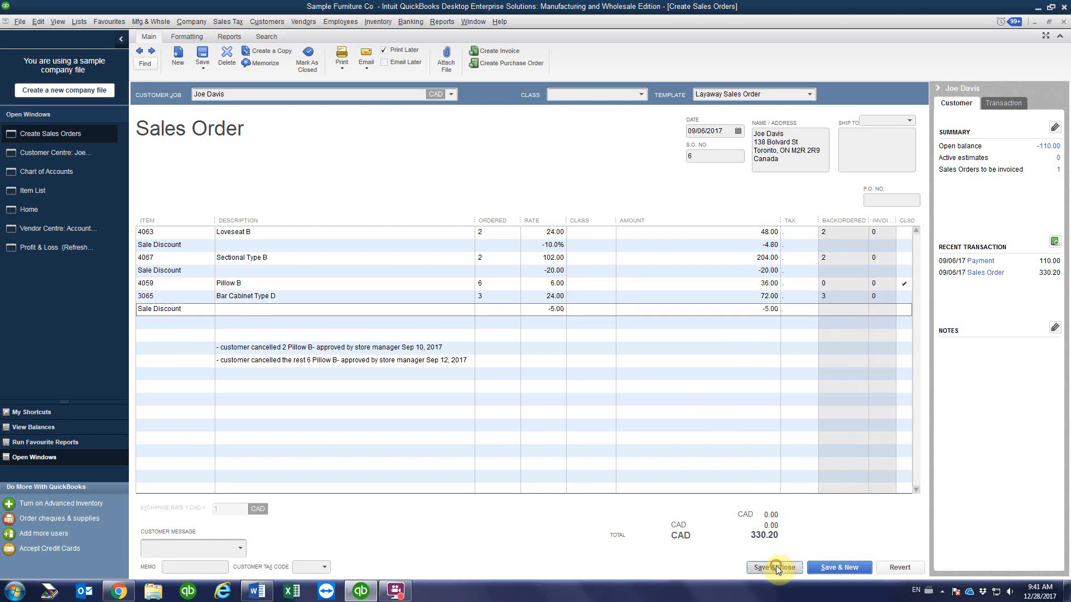
left_click(315, 131)
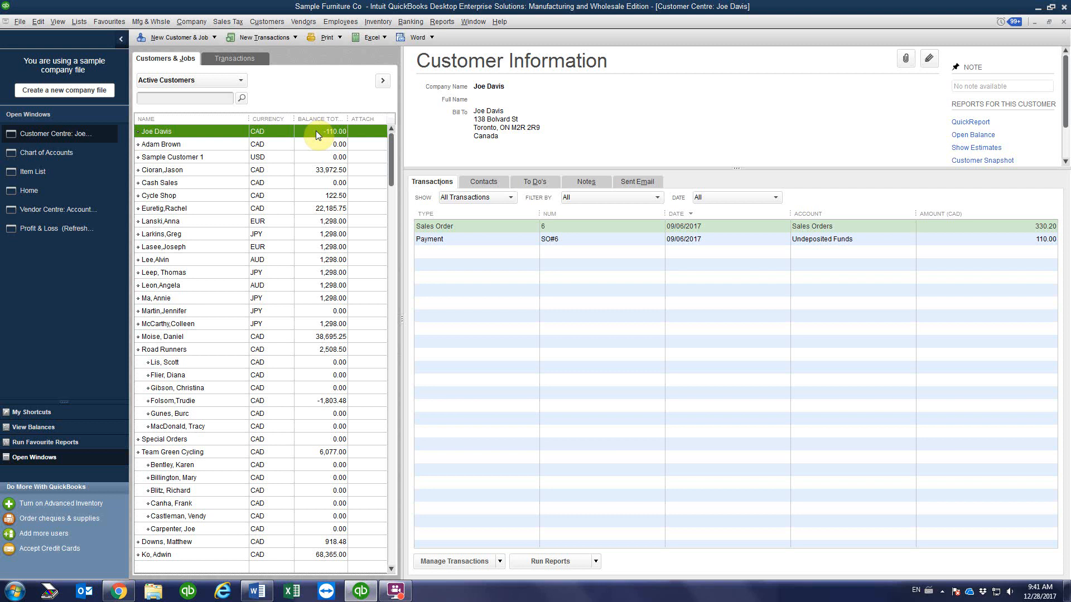
Step: Start a Receive Payments transaction for the customer from New Transactions
left_click(274, 37)
left_click(279, 107)
Step: Date the payment 10/07/2017 and enter an amount of 140.00
left_click(248, 135)
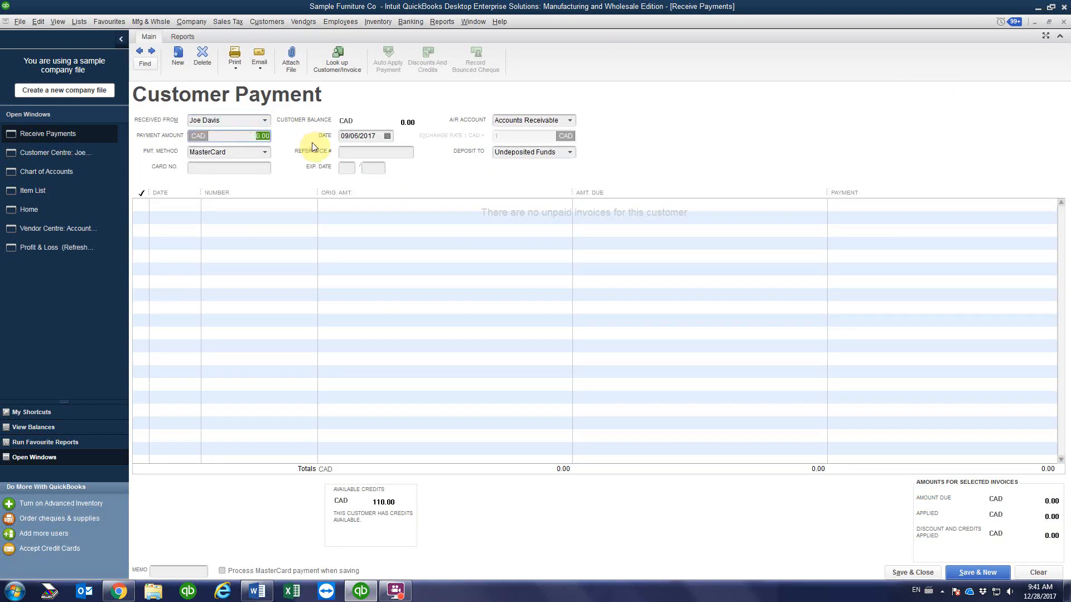
left_click(387, 136)
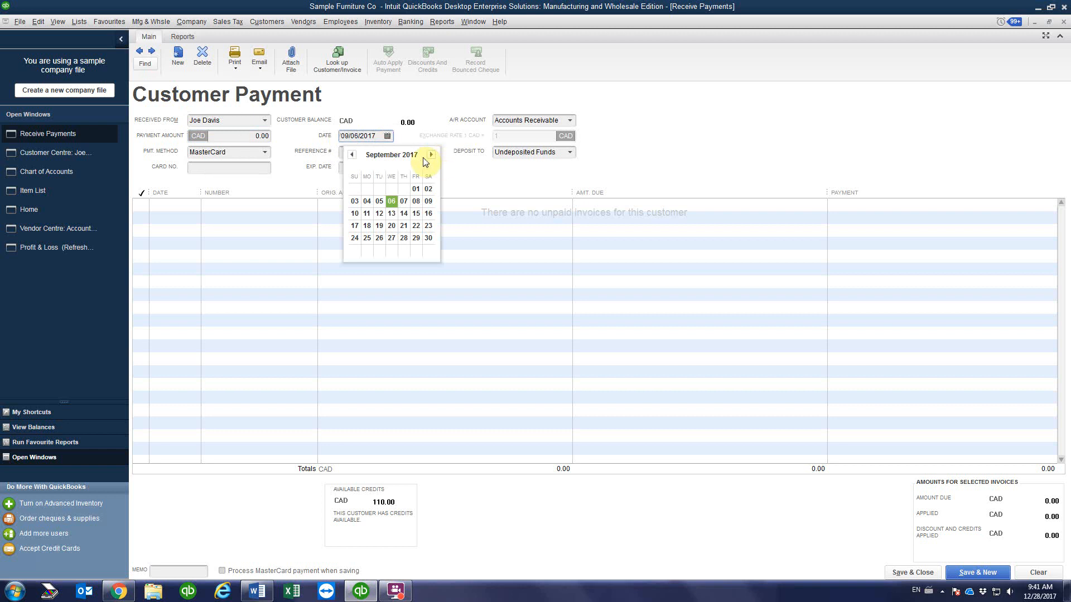
left_click(431, 154)
left_click(418, 189)
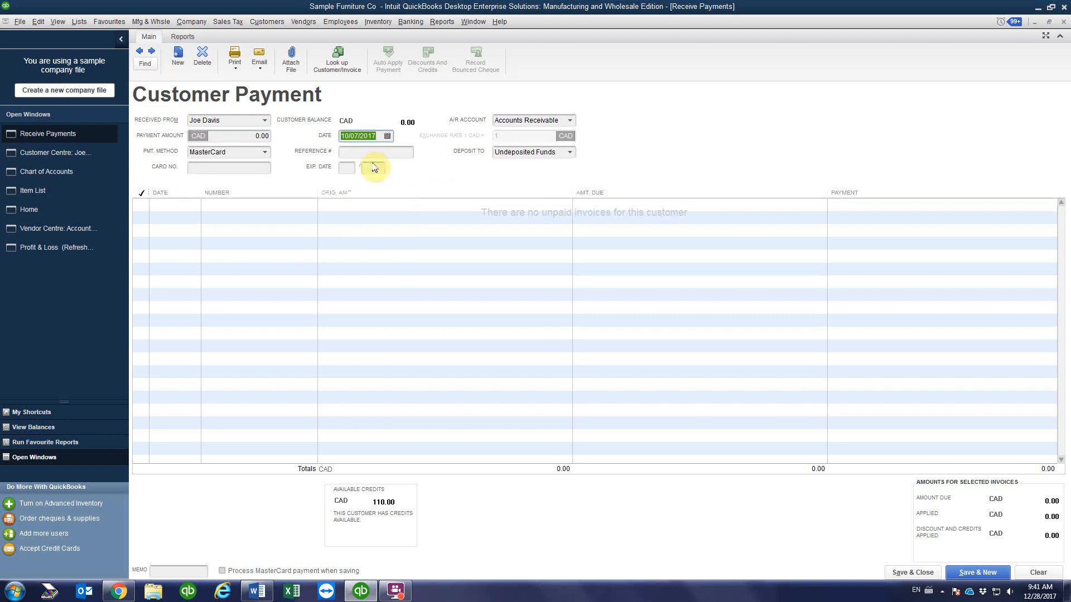
left_click(250, 136)
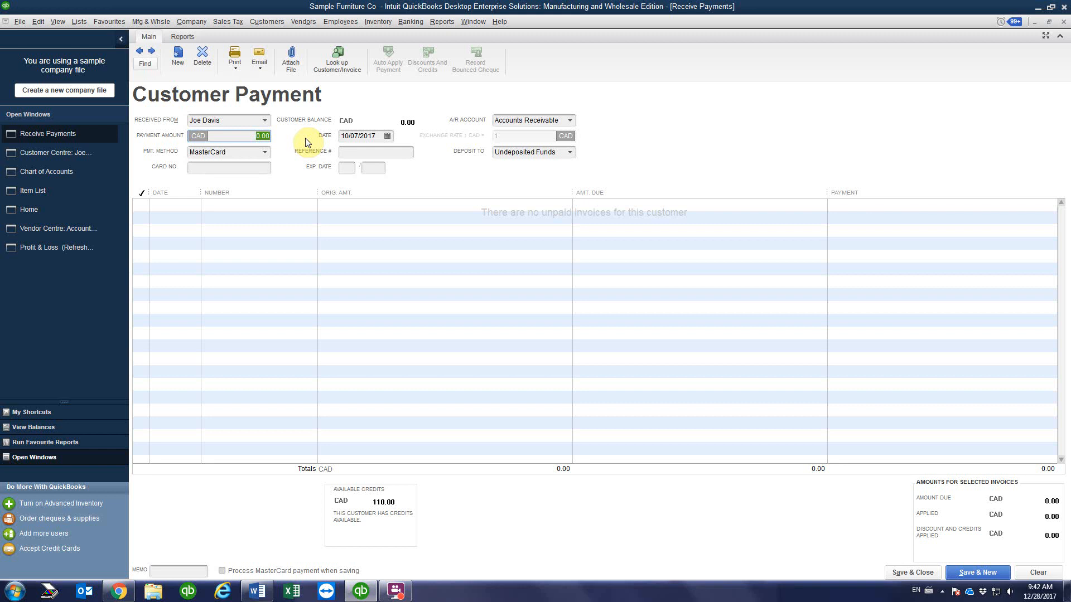
type("140.00")
Step: Set the payment method to Visa with the card number and expiry 11/2021
left_click(262, 153)
left_click(268, 285)
left_click(207, 168)
type("xxxxxxxxxxxx")
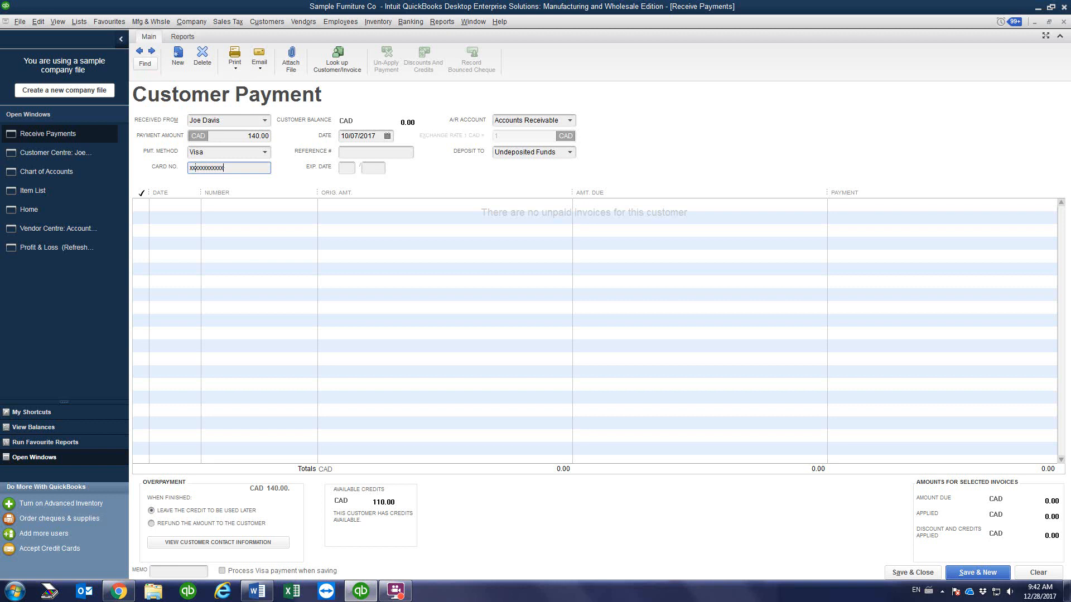
type("7845")
left_click(348, 168)
type("11")
left_click(372, 167)
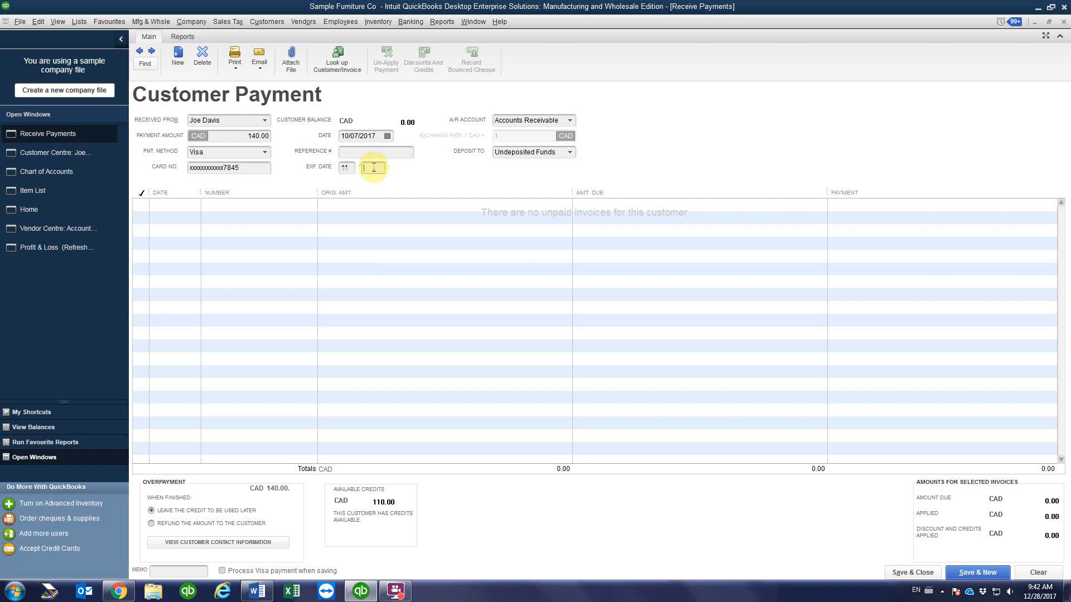
type("2021")
Step: Enter the sales order reference number and save and close the payment
left_click(365, 151)
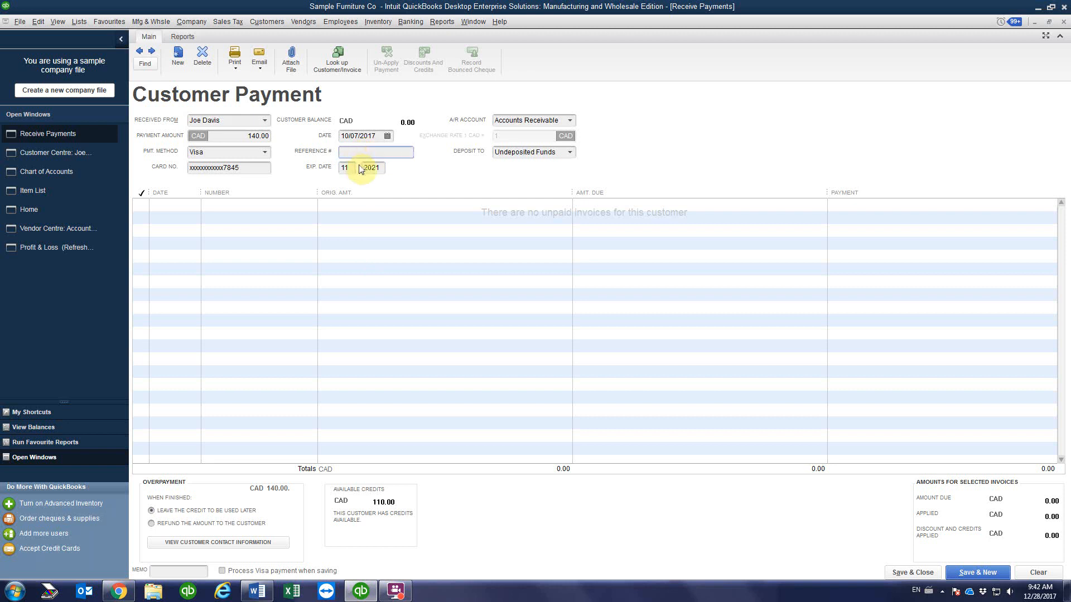
left_click(36, 155)
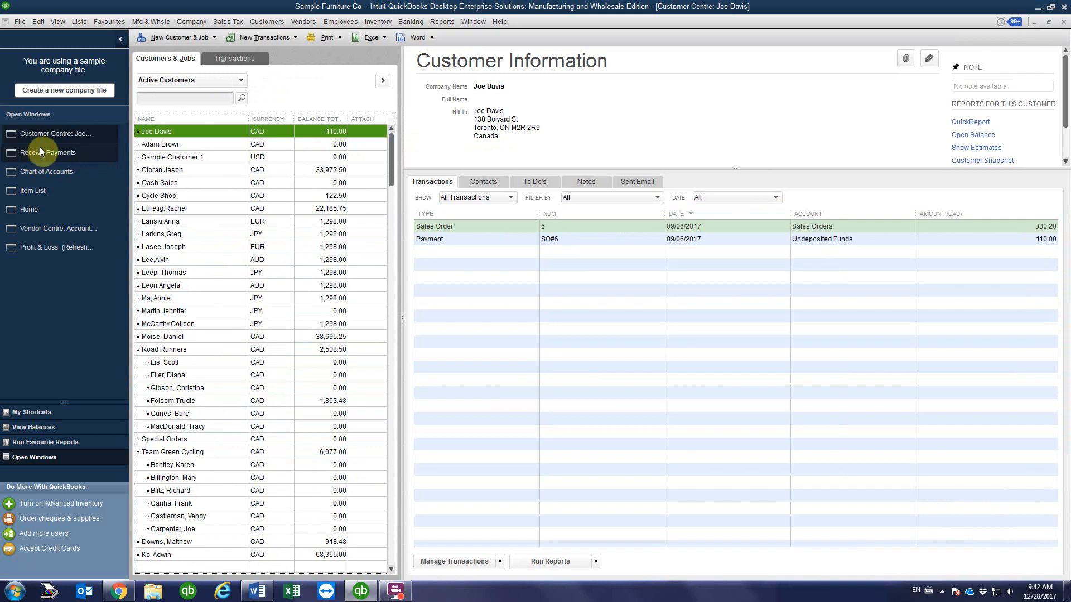
left_click(38, 152)
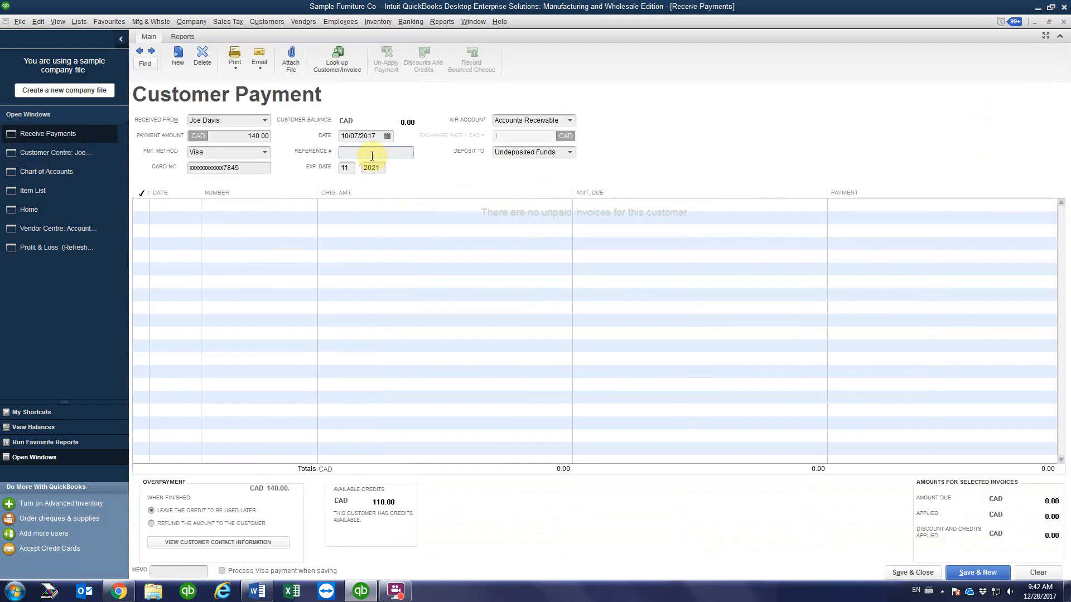
type("SO#")
type("3")
left_click(905, 574)
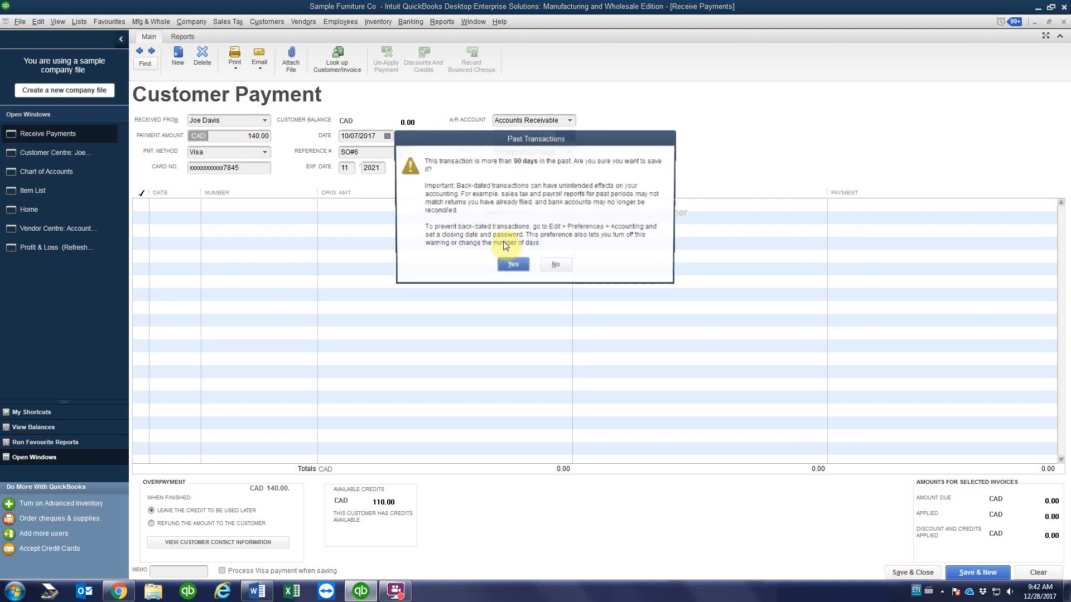
Step: Keep the 140.00 overpayment as credit, then reopen sales order #6 and start invoicing it
left_click(535, 212)
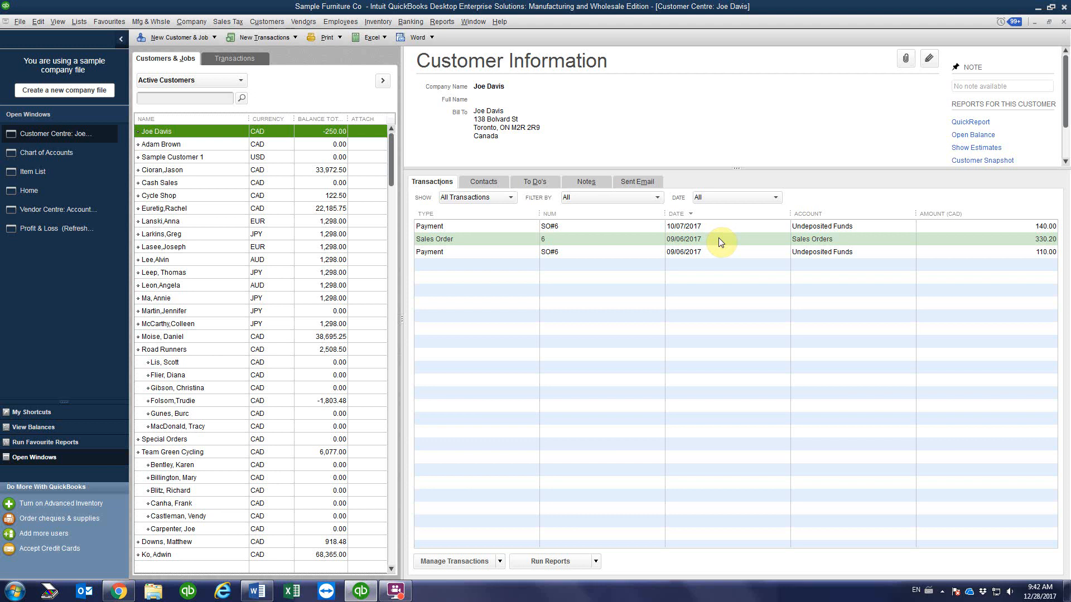
double_click(581, 239)
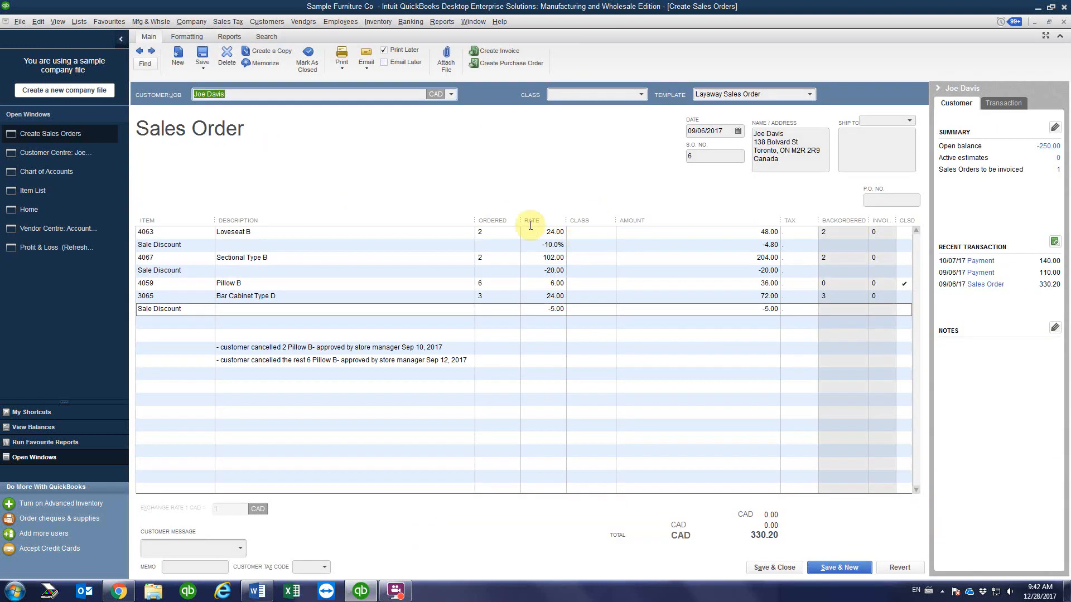
left_click(512, 50)
Step: Invoice selected items only, excluding the Pillow B, 3065 Bar Cabinet, following discount and empty rows
left_click(496, 198)
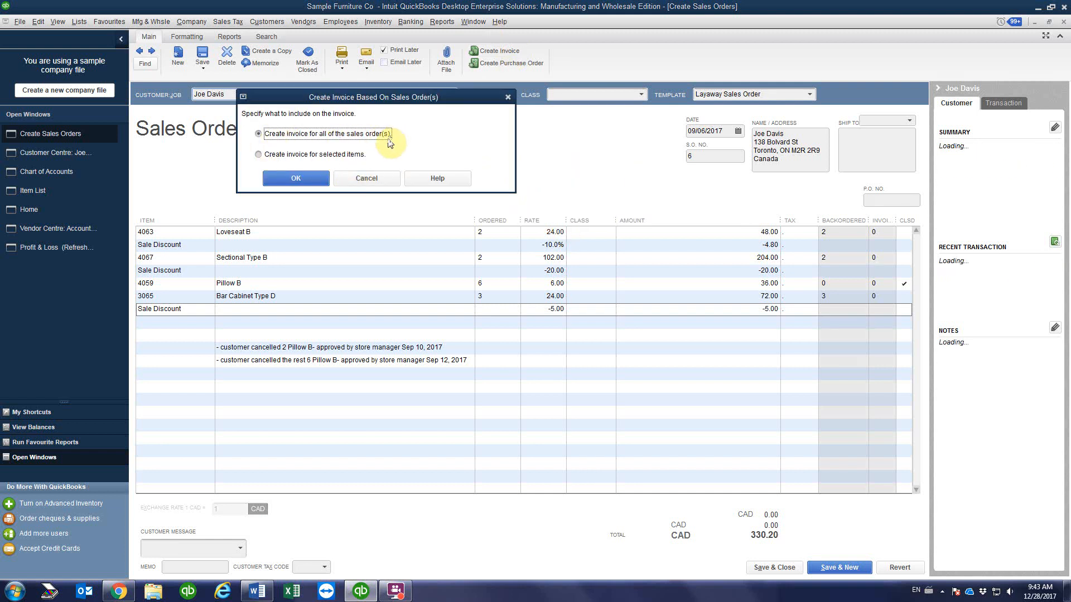
left_click(260, 155)
left_click(305, 181)
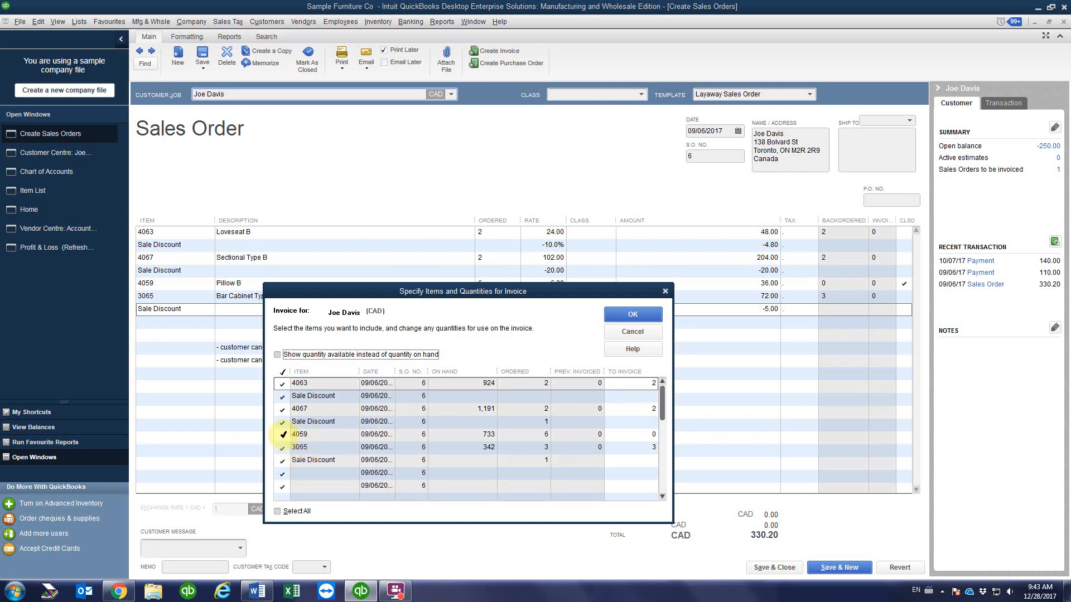
left_click(282, 435)
left_click(282, 447)
left_click(282, 460)
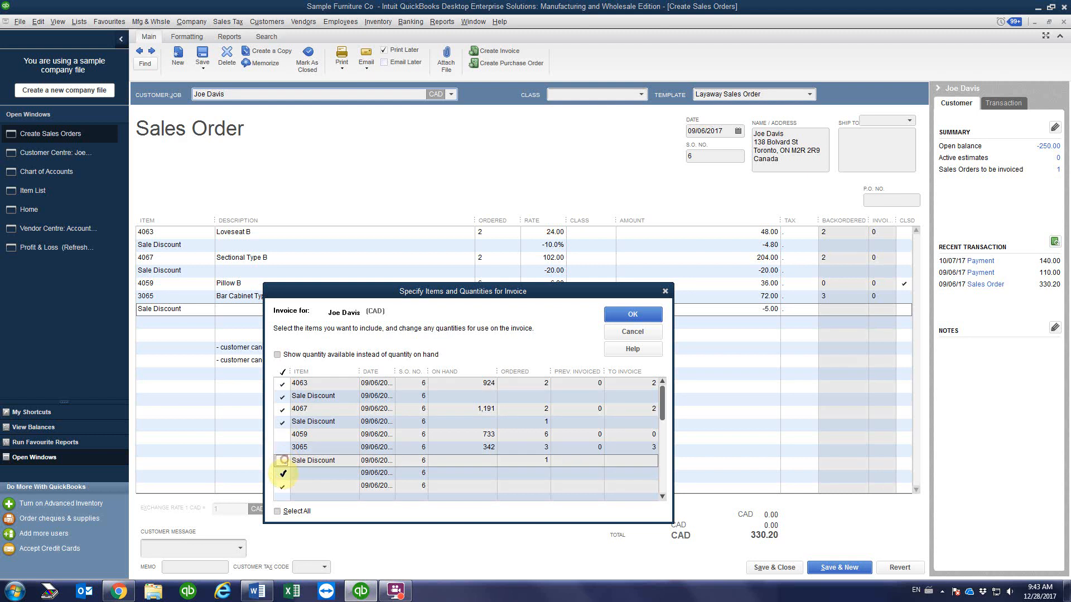
left_click(283, 473)
left_click(282, 486)
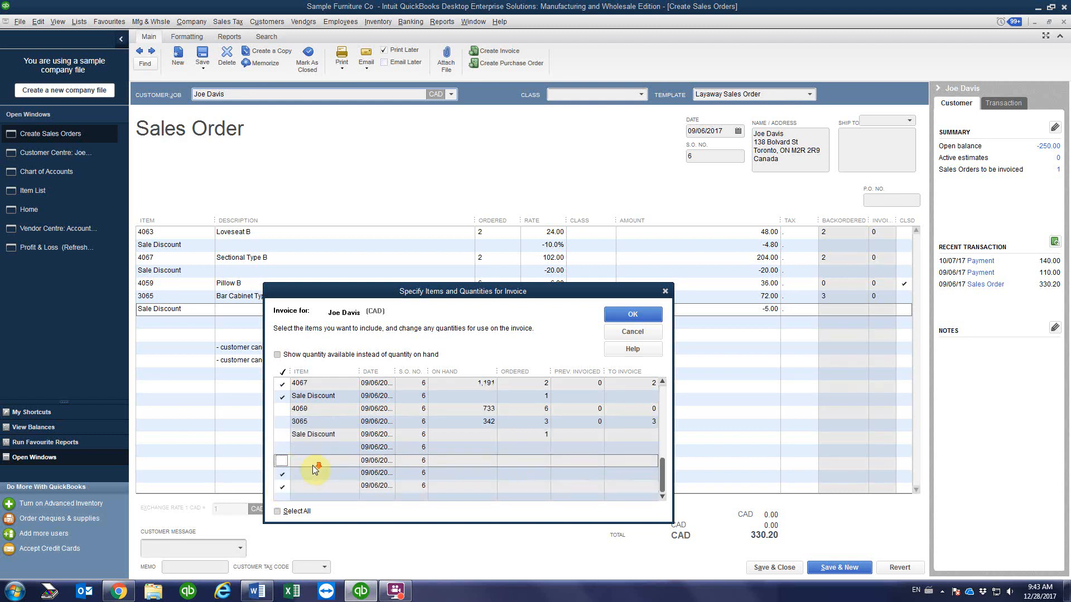
scroll(310, 467, "down", 2)
left_click(283, 473)
left_click(282, 486)
scroll(313, 453, "up", 2)
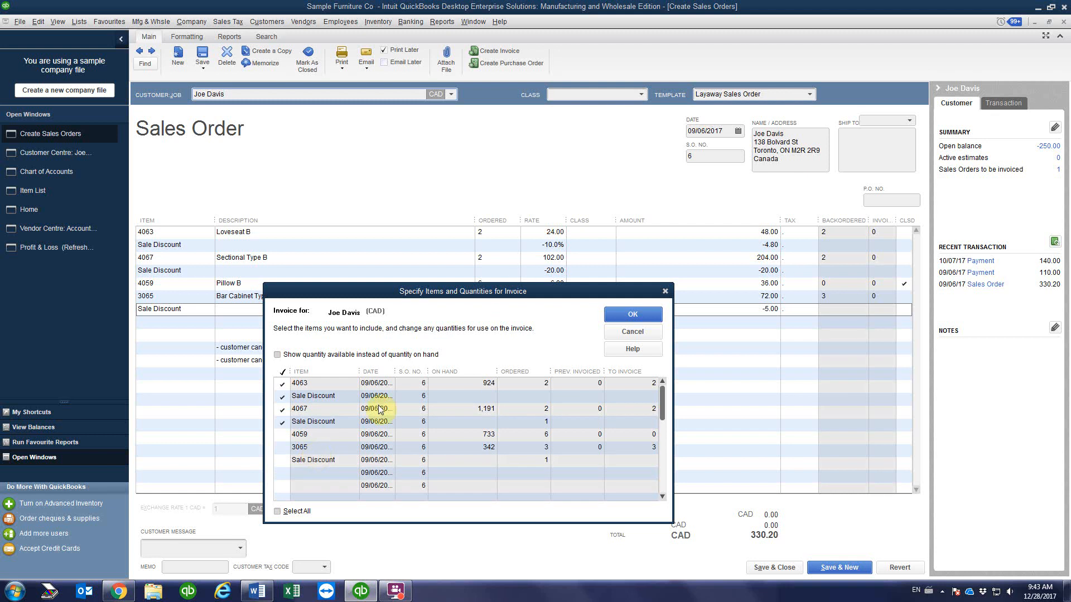
Step: Include the first Sale Discount line and create the invoice for Loveseat B and Sectional Type B
left_click_drag(506, 287, 523, 231)
left_click_drag(595, 233, 654, 286)
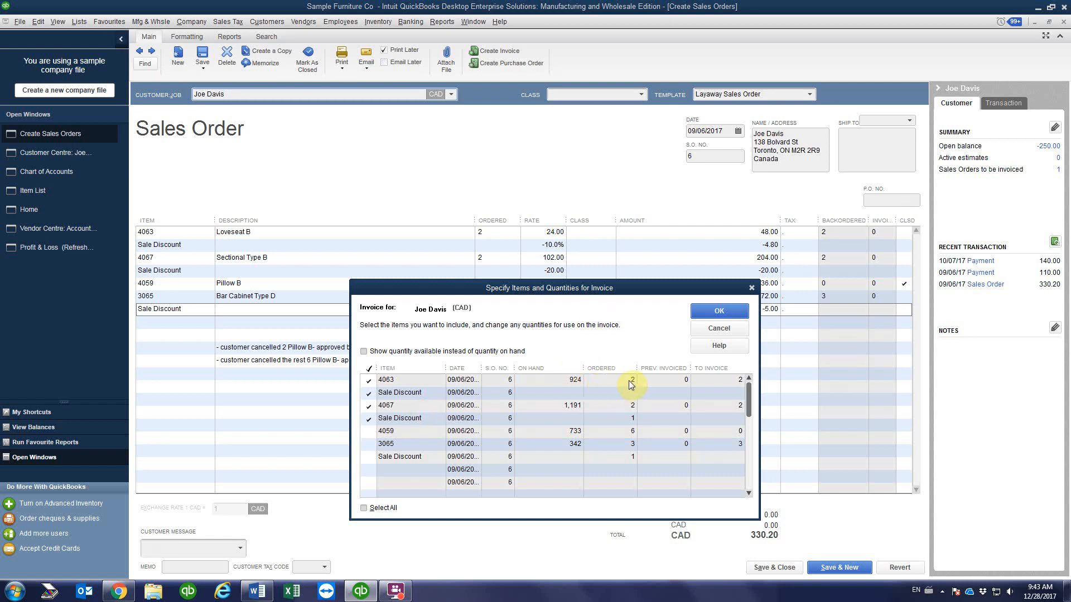
double_click(485, 367)
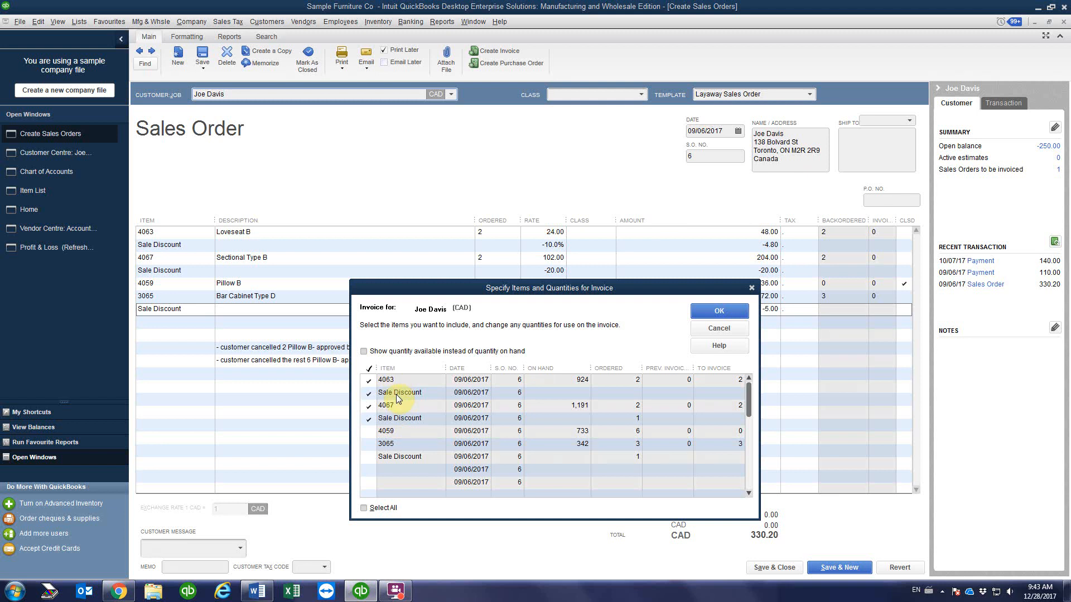
left_click(371, 396)
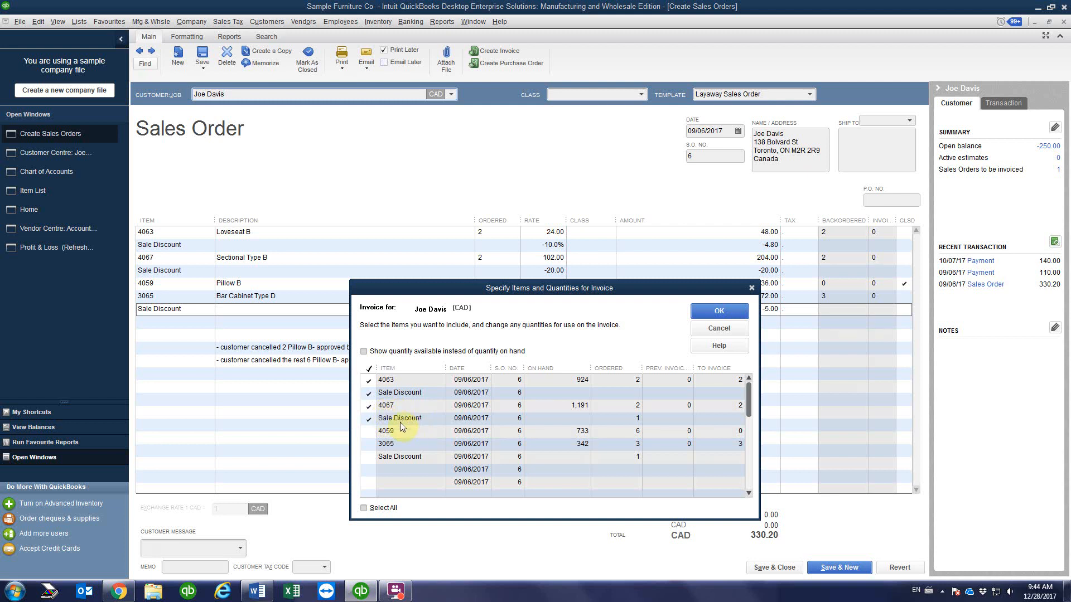
left_click(707, 310)
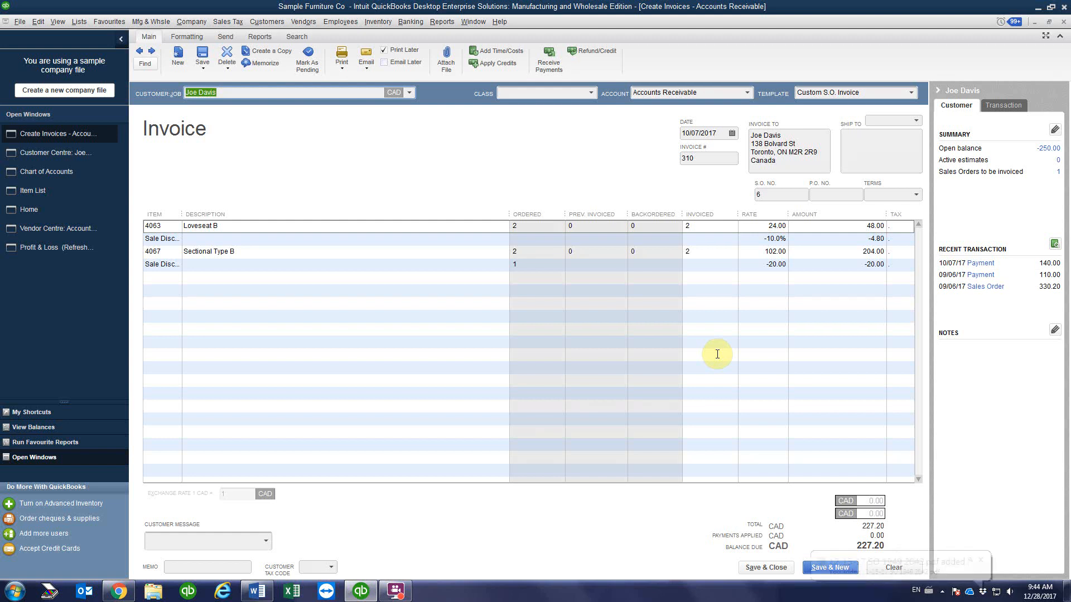
Step: Date invoice 310 10/10/2017 and save it, accepting the past-date and class warnings
left_click(732, 134)
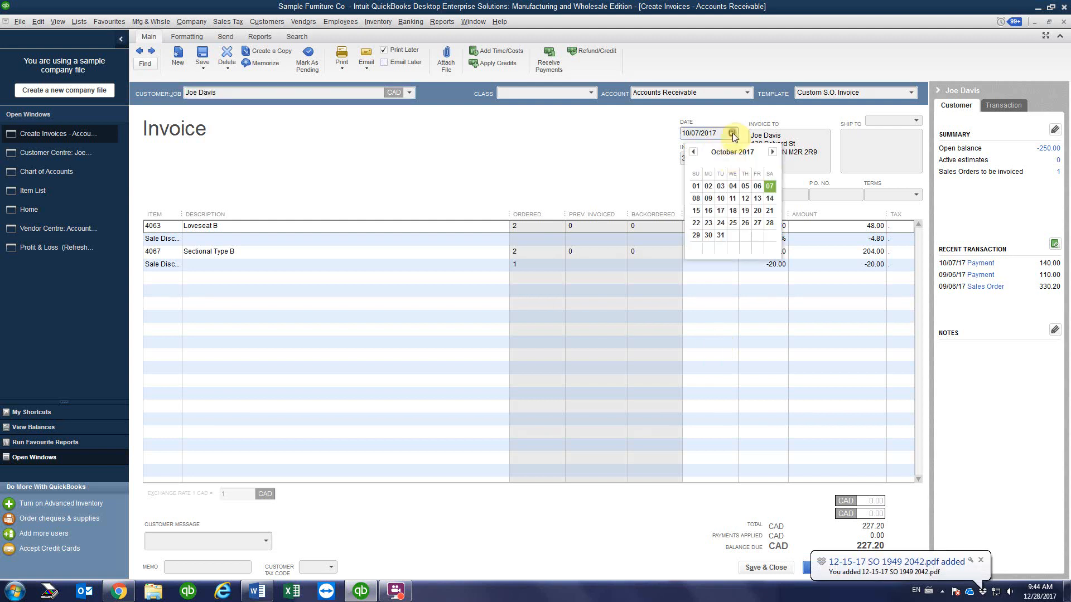
left_click(720, 199)
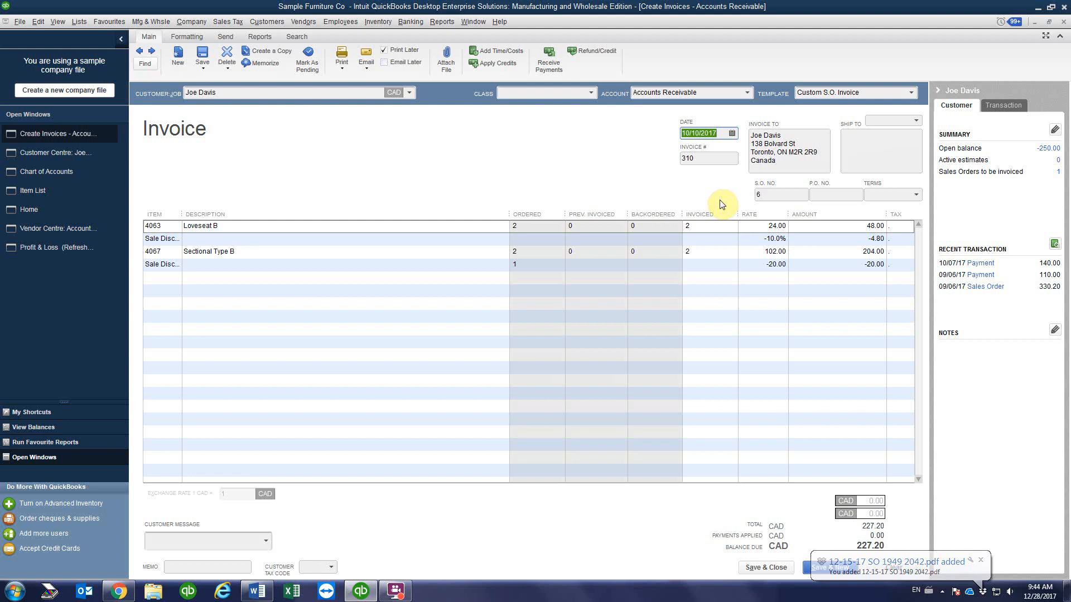
left_click(702, 157)
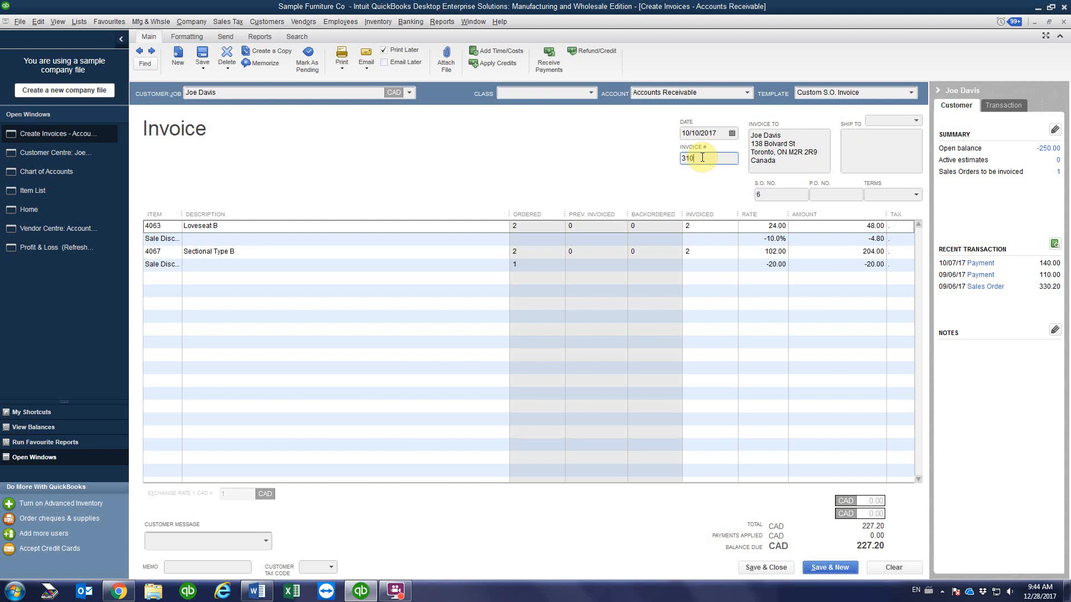
left_click(771, 194)
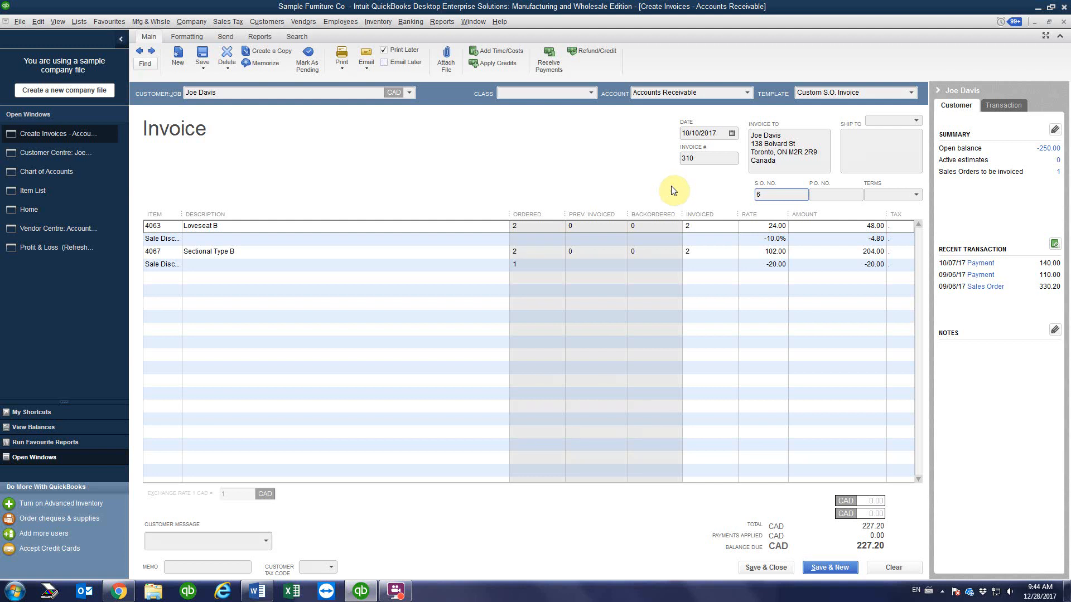
left_click(694, 159)
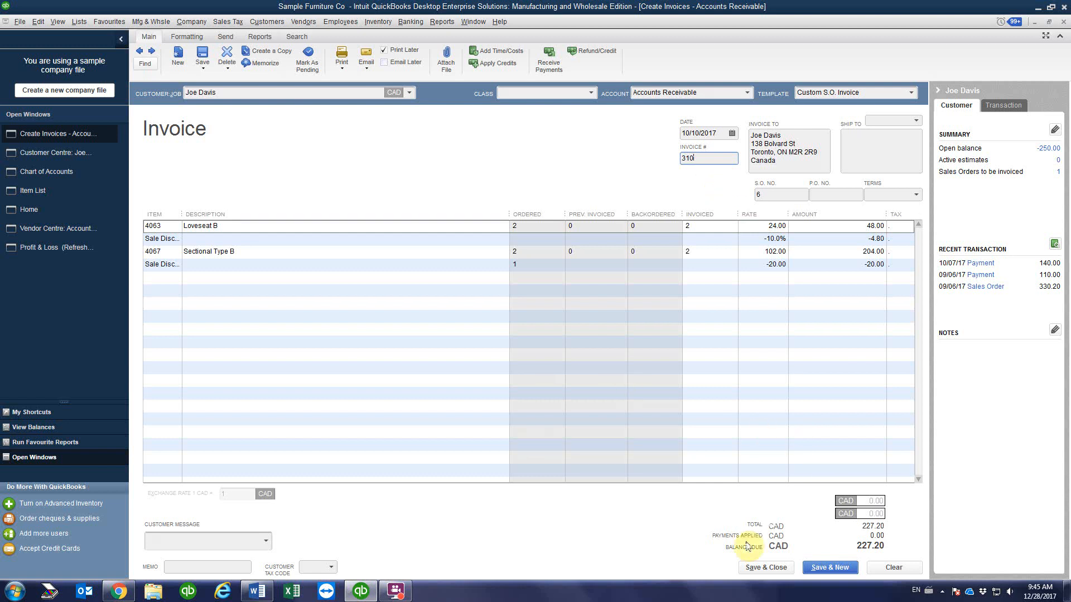
left_click(762, 572)
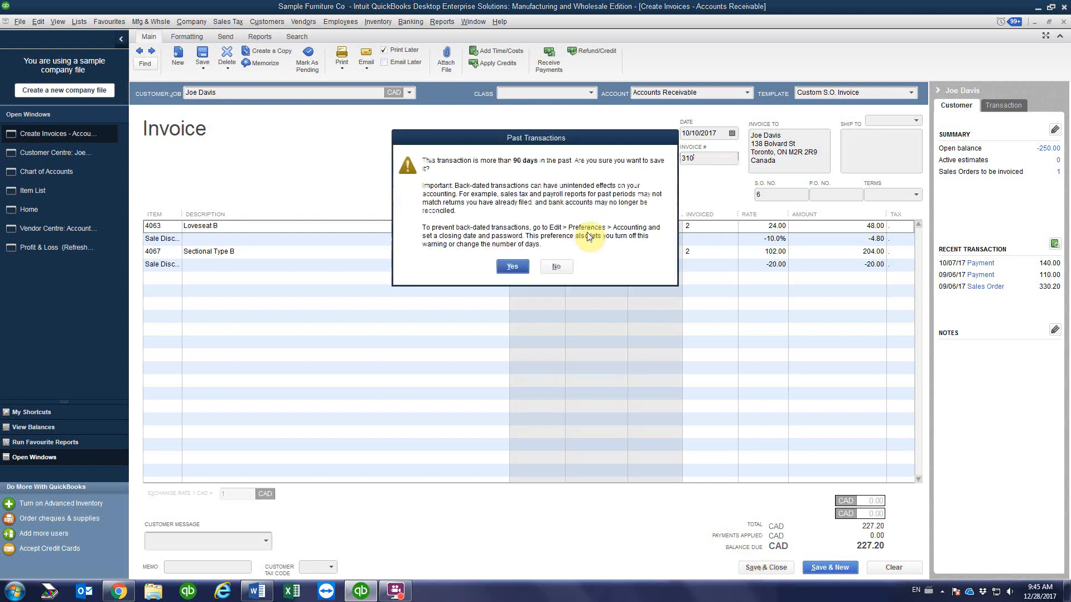
left_click(516, 265)
left_click(507, 203)
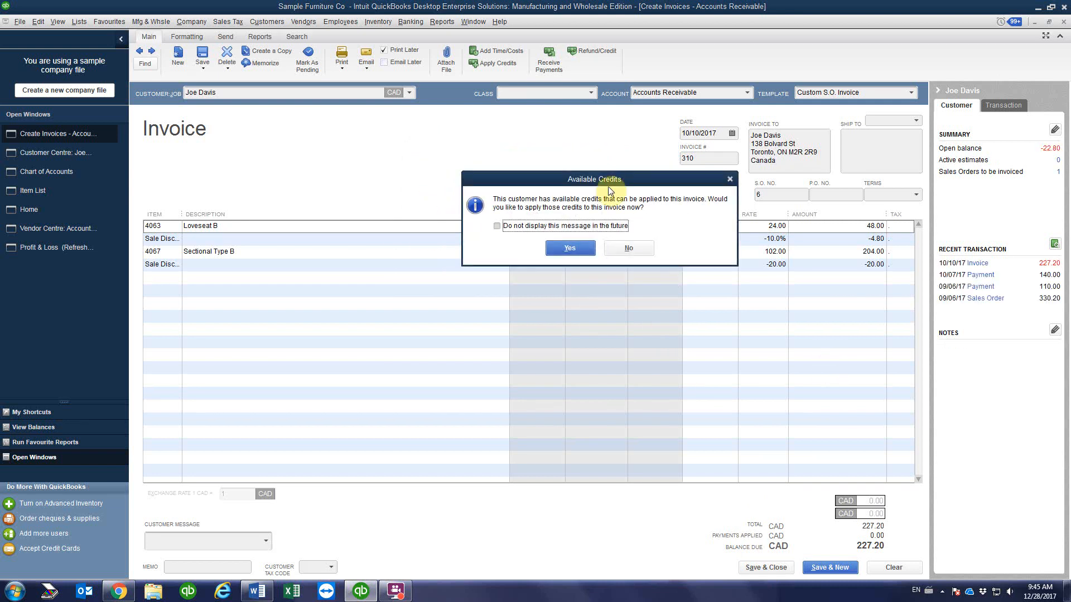
Step: Apply the 110.00 and 140.00 credits to pay invoice 310 in full
left_click_drag(609, 178, 472, 180)
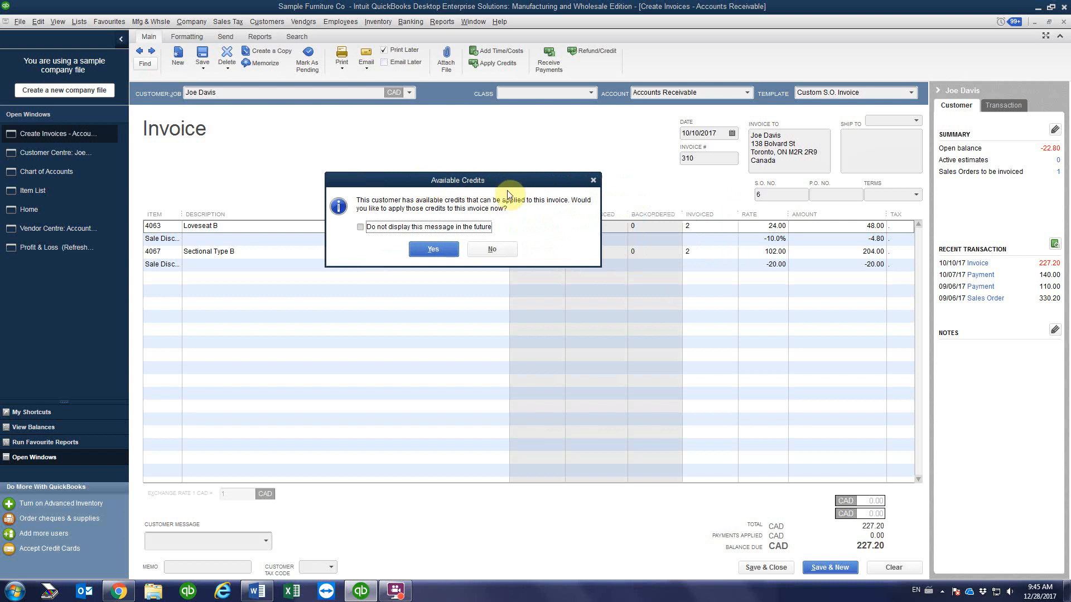
left_click(442, 249)
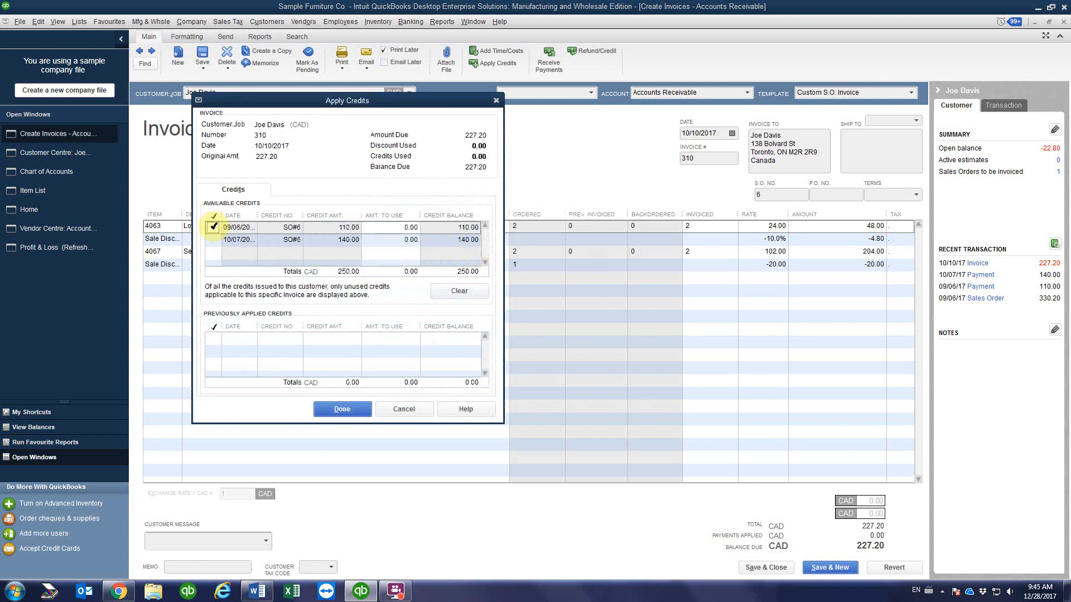
left_click(214, 226)
left_click(214, 239)
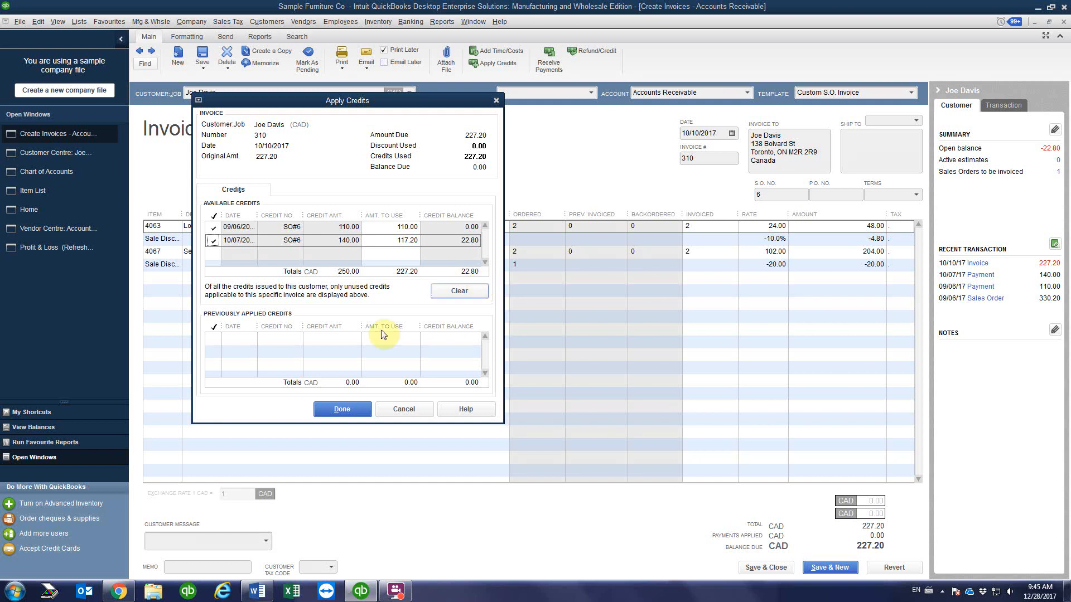
left_click(345, 410)
Step: Confirm invoice 310 is paid, then open the customer's 09/06/2017 110.00 payment
key("Escape")
left_click(547, 225)
double_click(547, 225)
left_click(1062, 22)
double_click(479, 264)
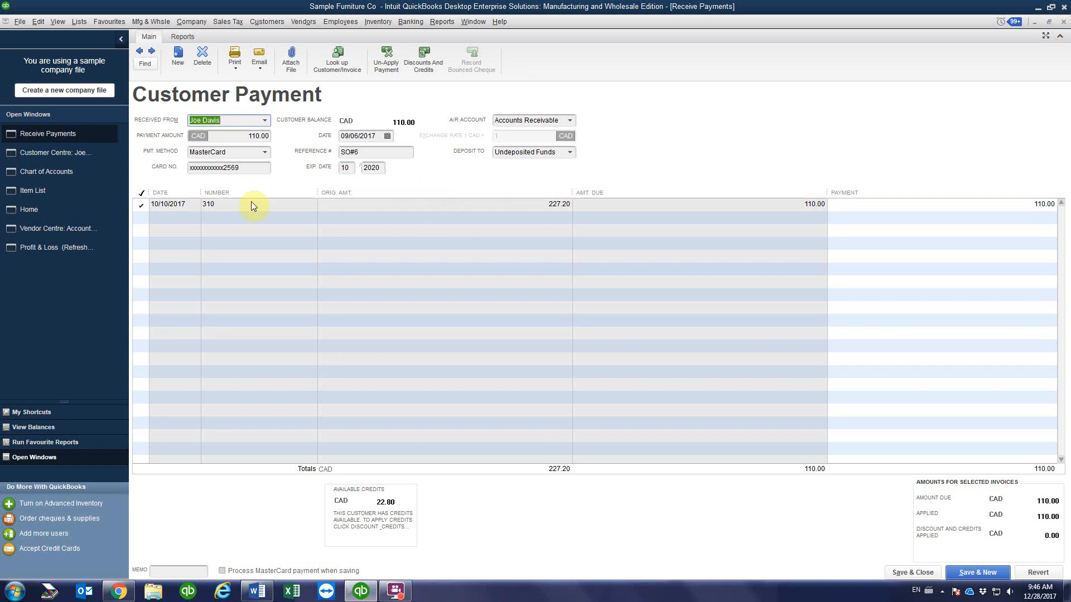
Step: Review the 10/07/2017 140.00 payment applying 117.20 to invoice 310, then close it
left_click(1064, 22)
left_click(474, 237)
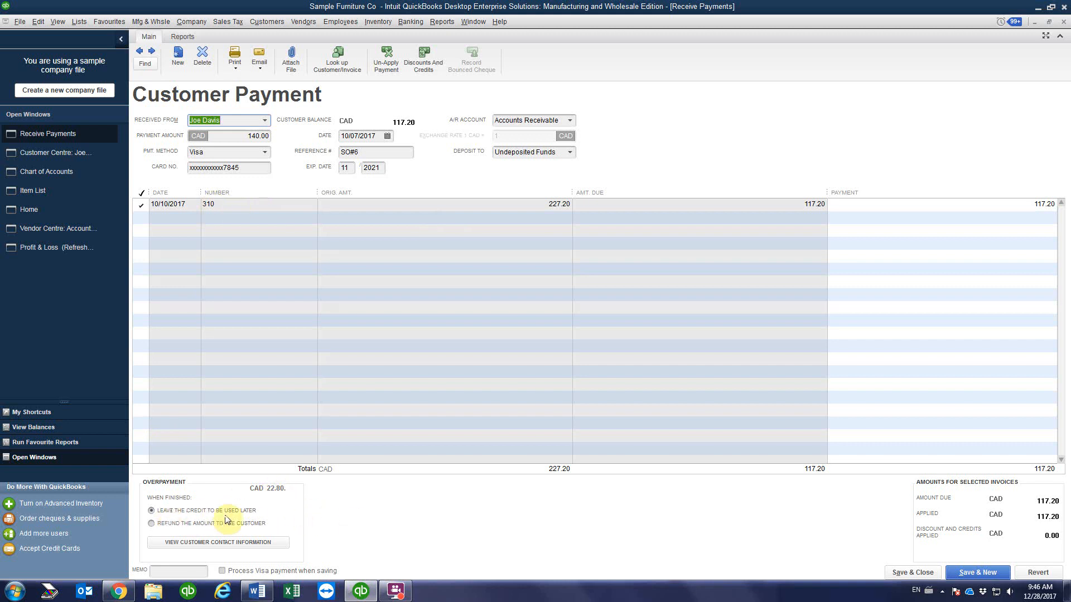
left_click(1063, 22)
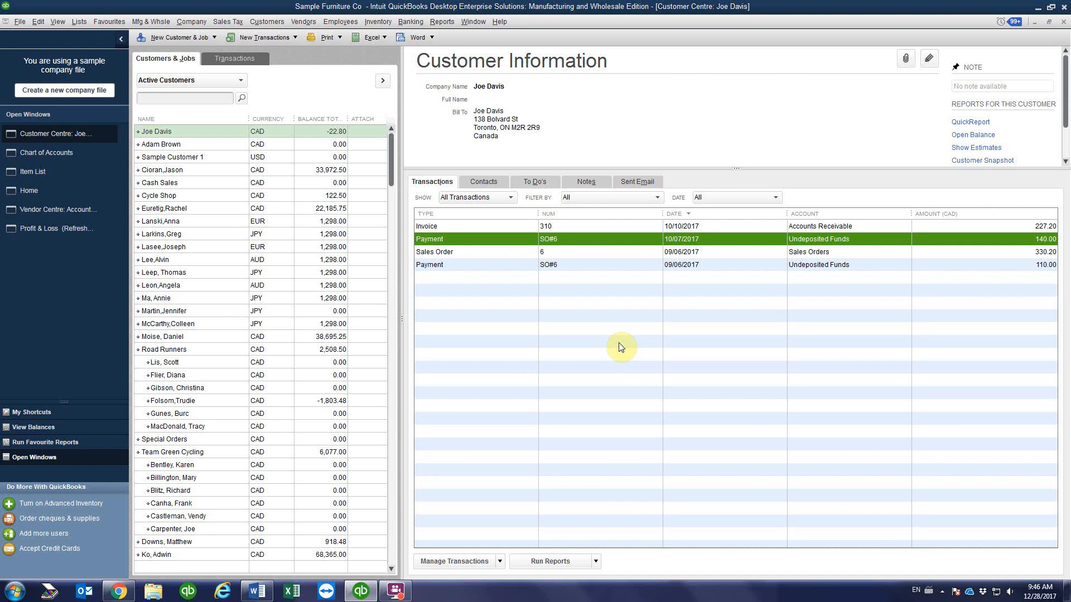
Step: Open invoice 310, widen its Item column, then close and reopen it showing 0.00 due
double_click(581, 226)
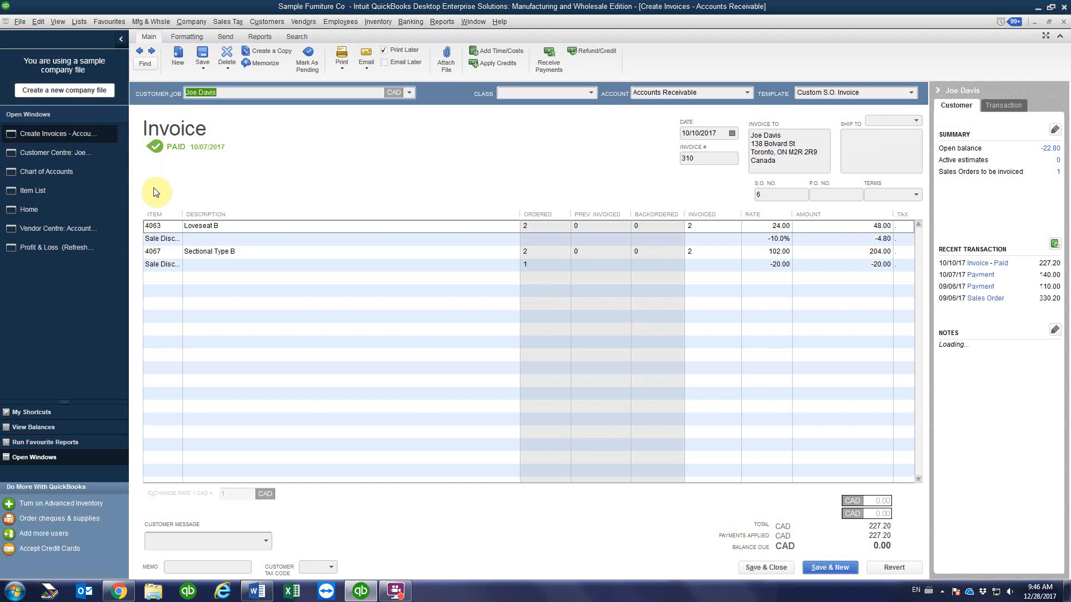
left_click_drag(182, 218, 256, 219)
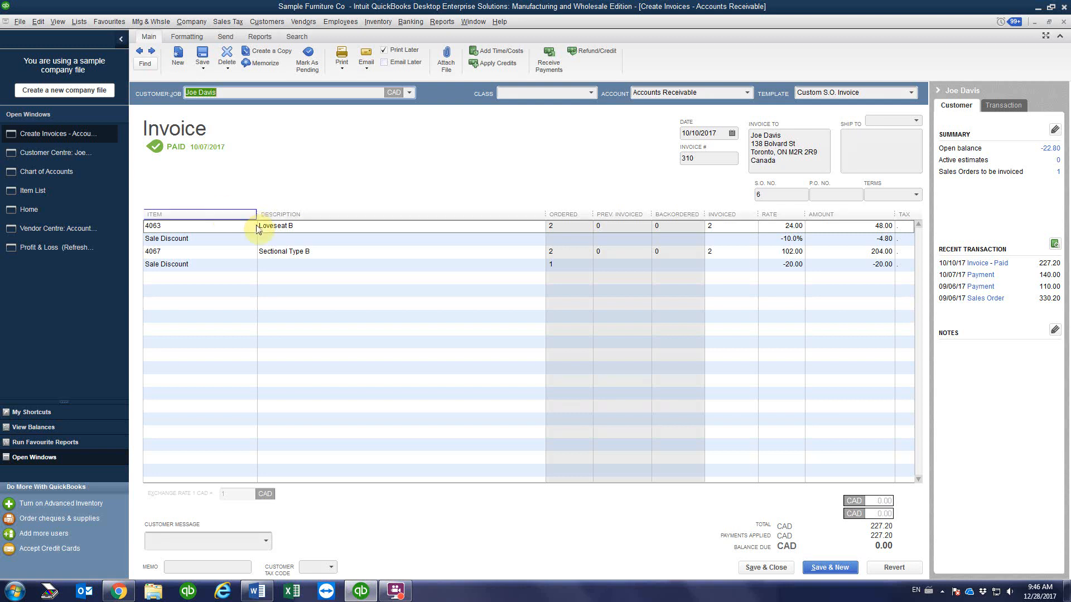
left_click(301, 225)
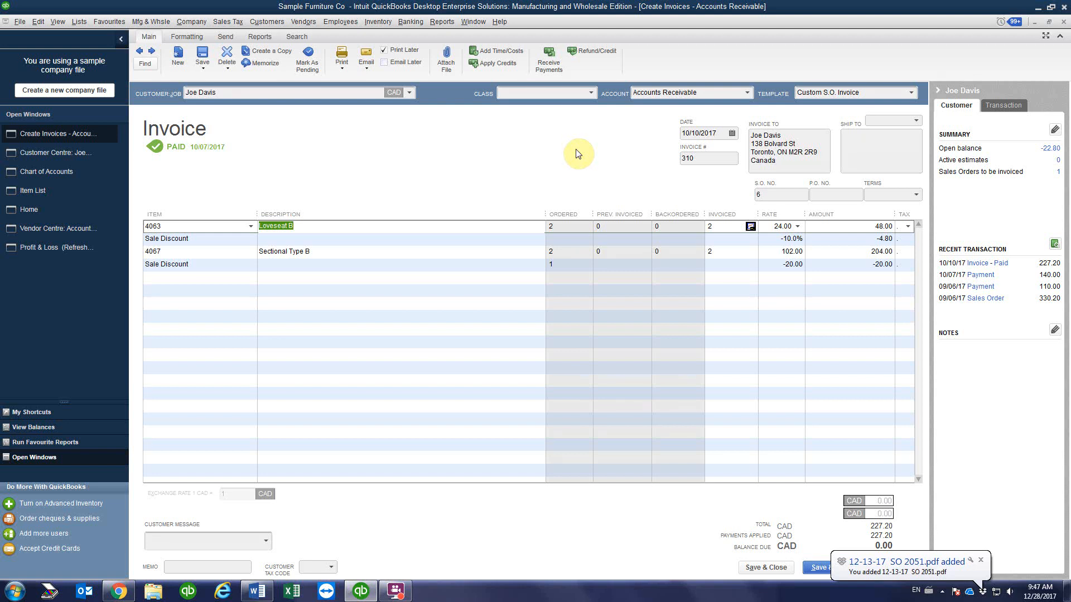
left_click(1062, 21)
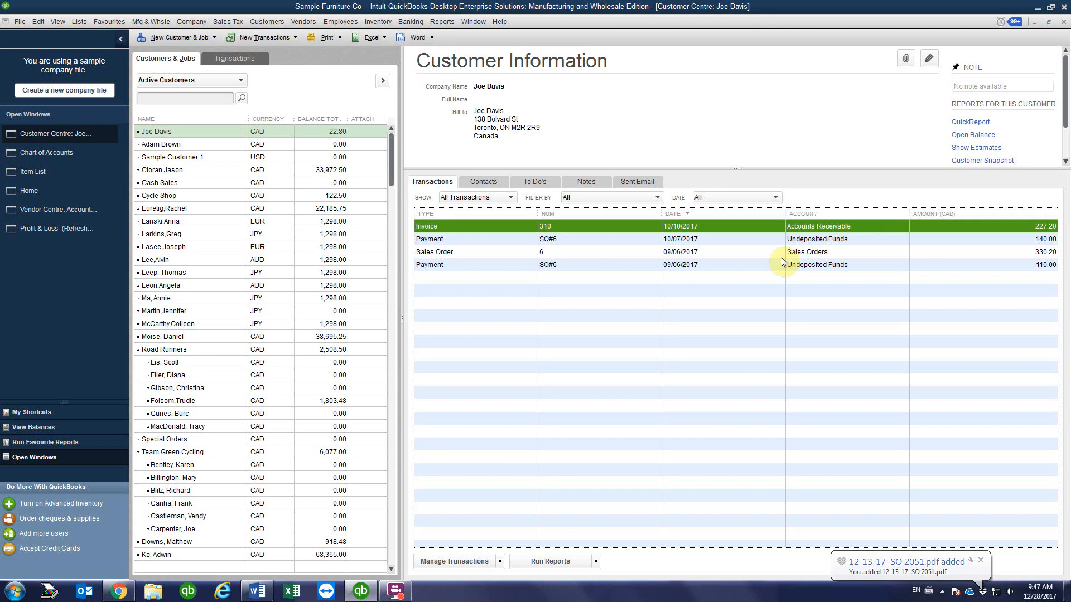
double_click(607, 226)
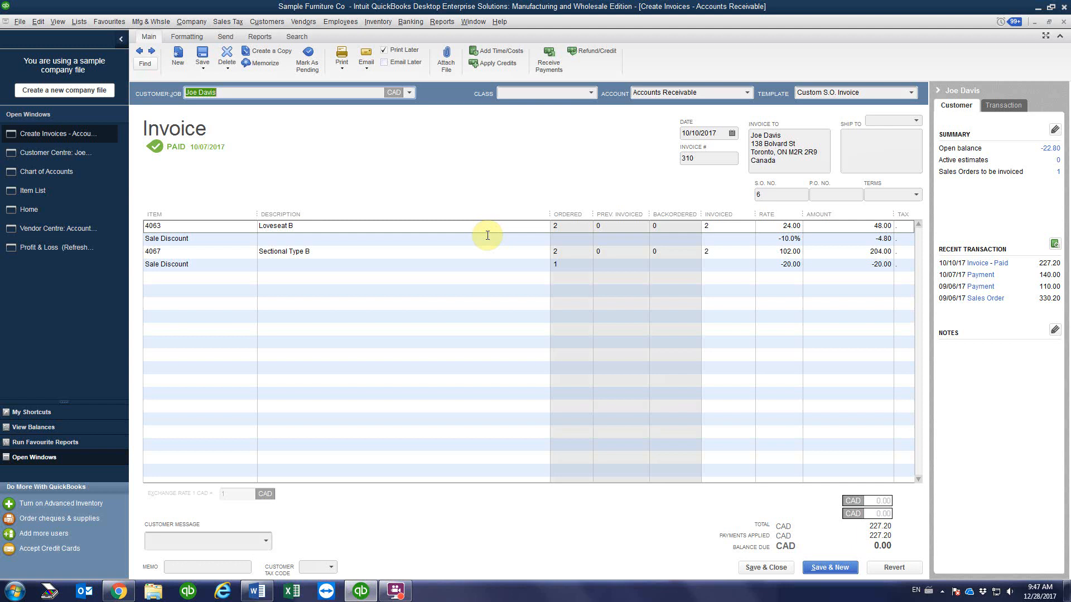
Step: Create a credit from the invoice and delete the Sectional Type B and its discount lines
left_click(588, 54)
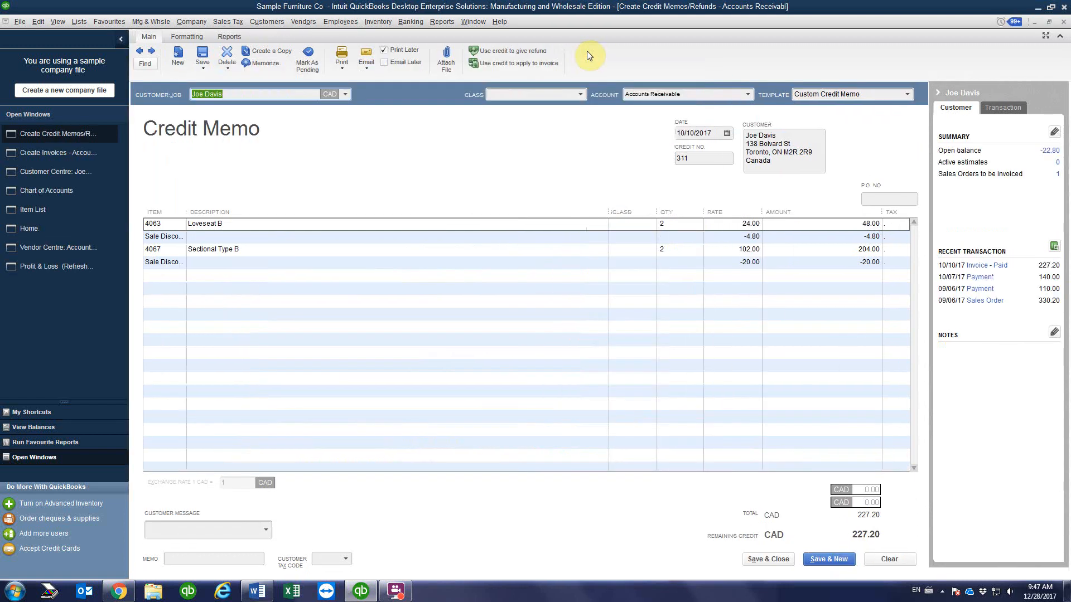
left_click(488, 267)
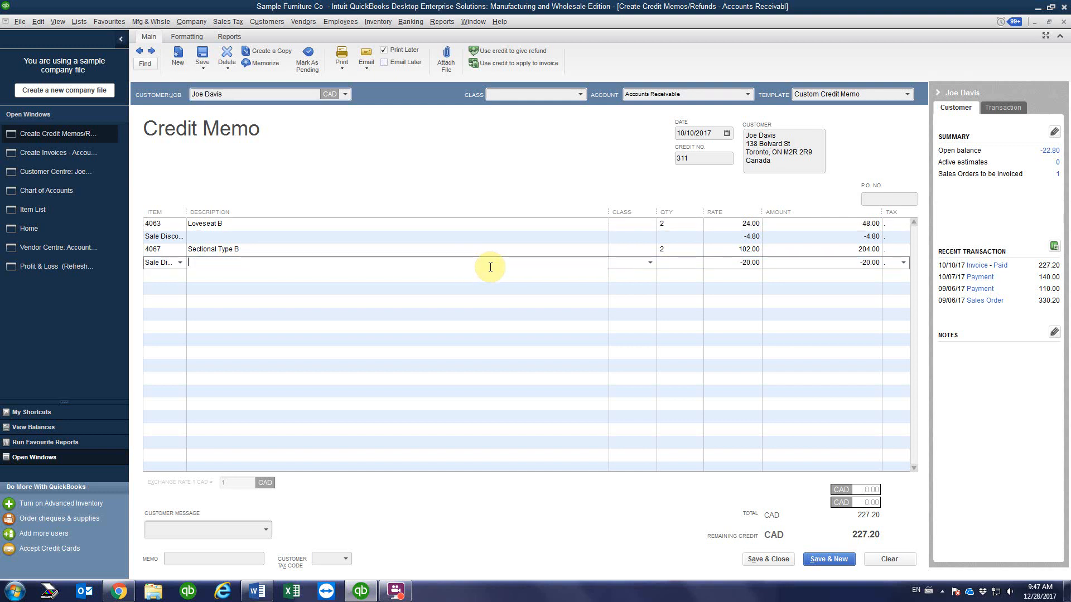
right_click(416, 265)
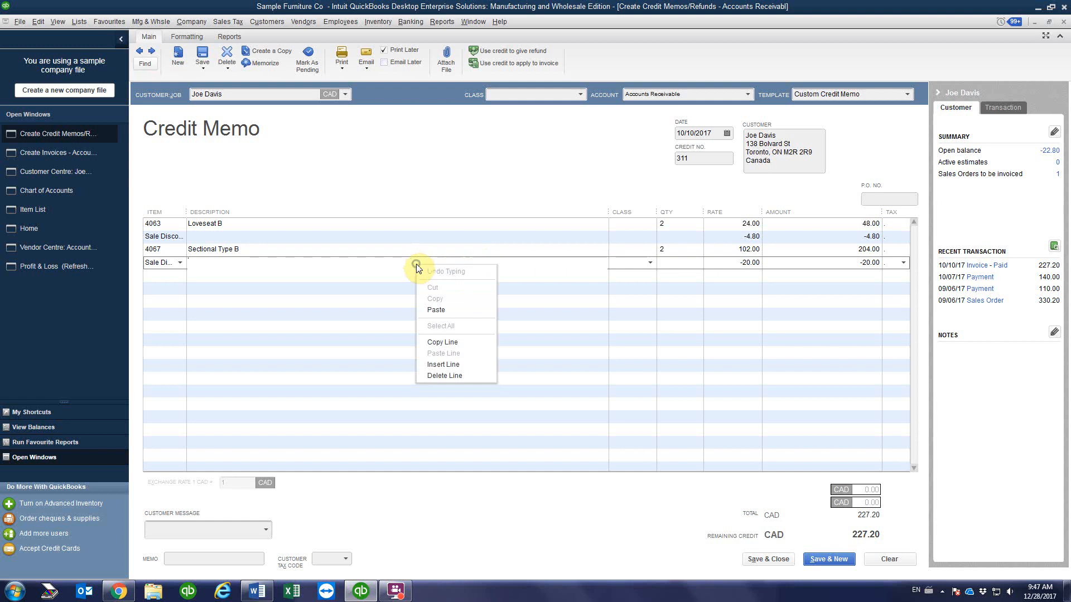
left_click(452, 374)
right_click(378, 254)
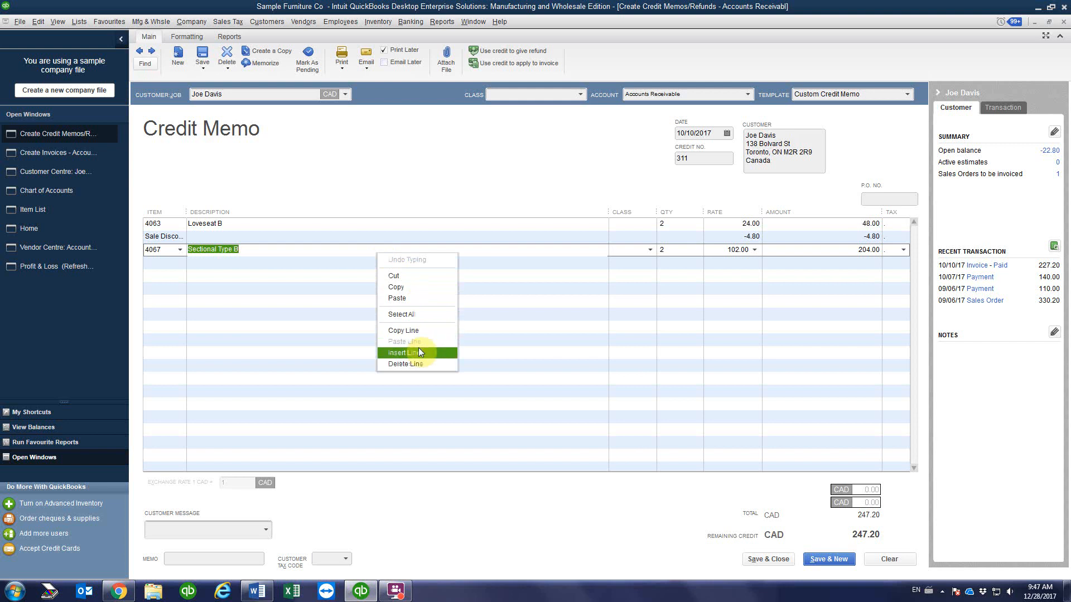
left_click(413, 364)
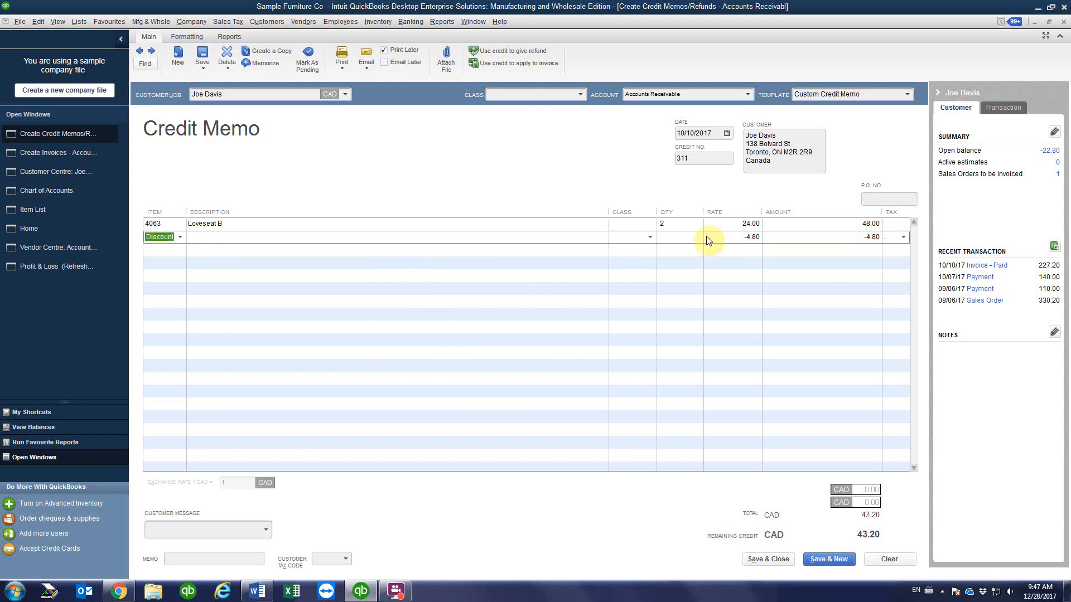
Step: Set the Loveseat B return quantity to 1
left_click(671, 223)
double_click(674, 224)
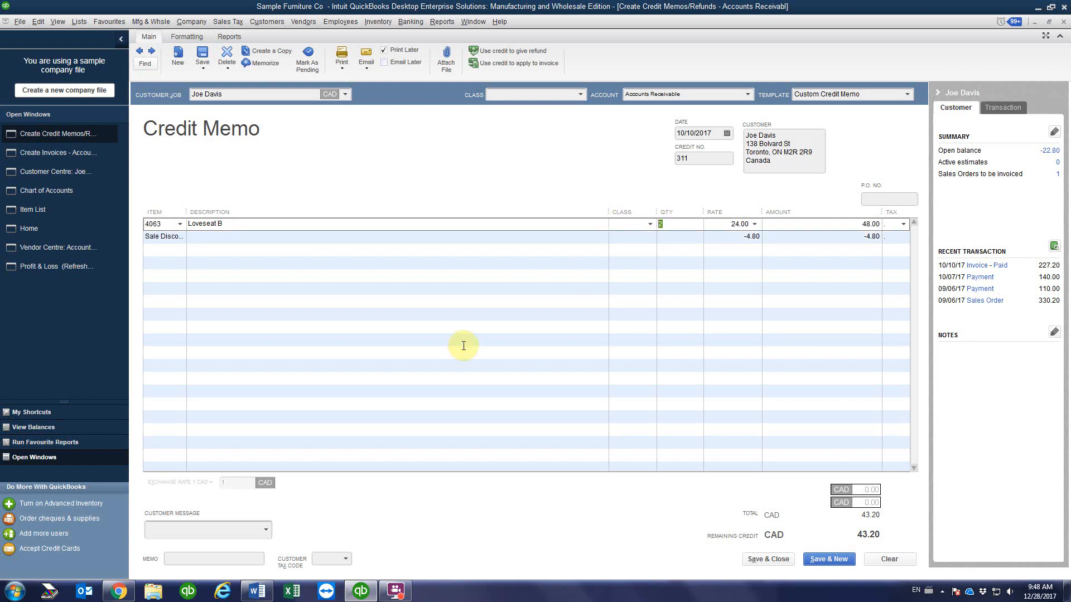
type("1")
left_click(725, 258)
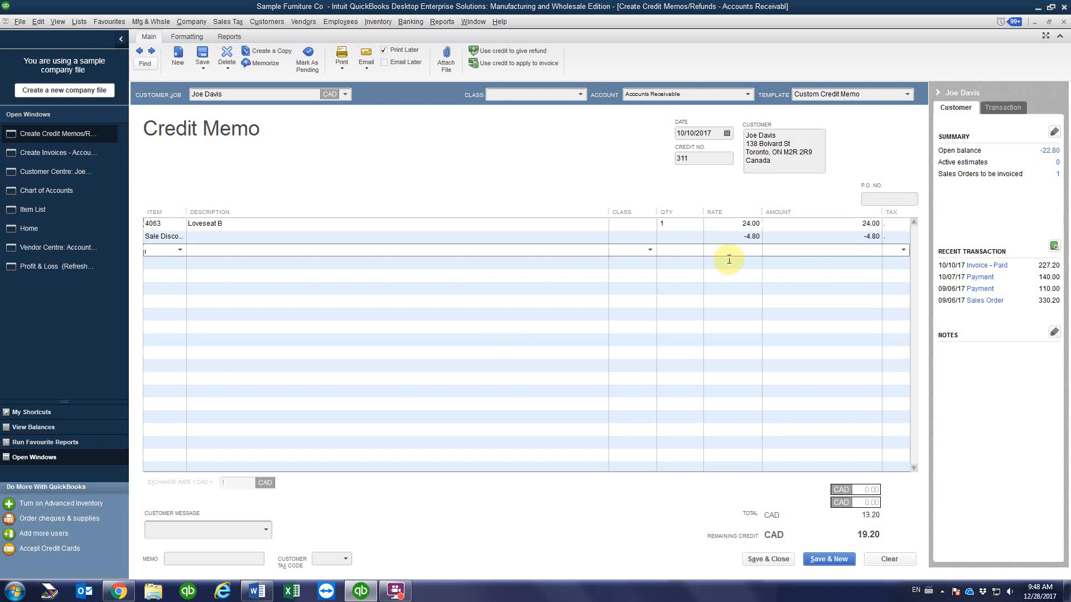
Step: Change the Sale Discount rate to -2.40 so the credit totals 21.60
left_click_drag(186, 212, 246, 212)
left_click(194, 238)
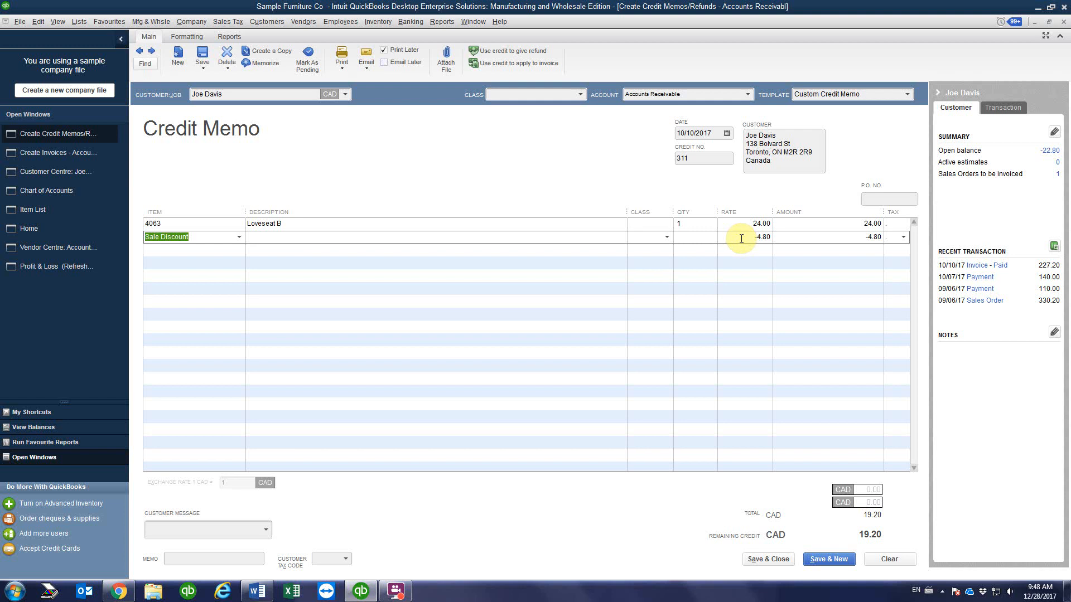
left_click(691, 224)
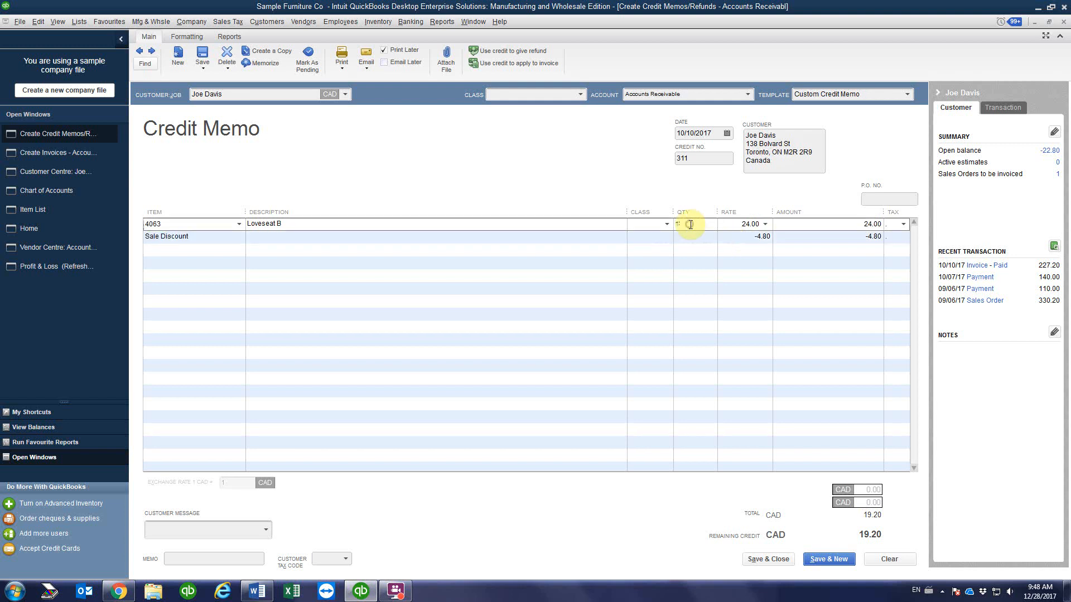
left_click(745, 236)
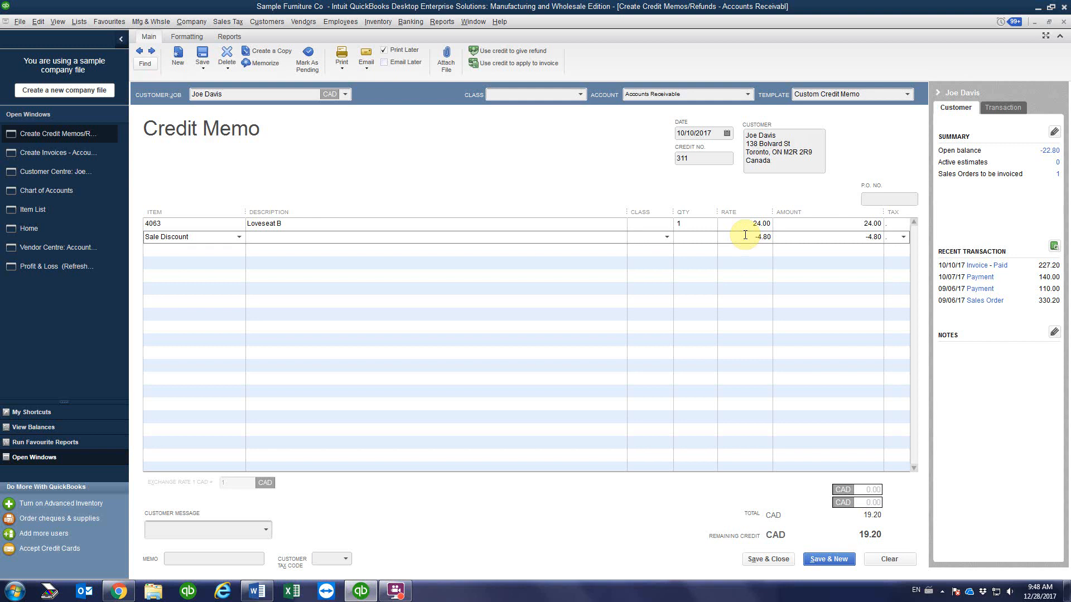
left_click_drag(745, 237, 812, 247)
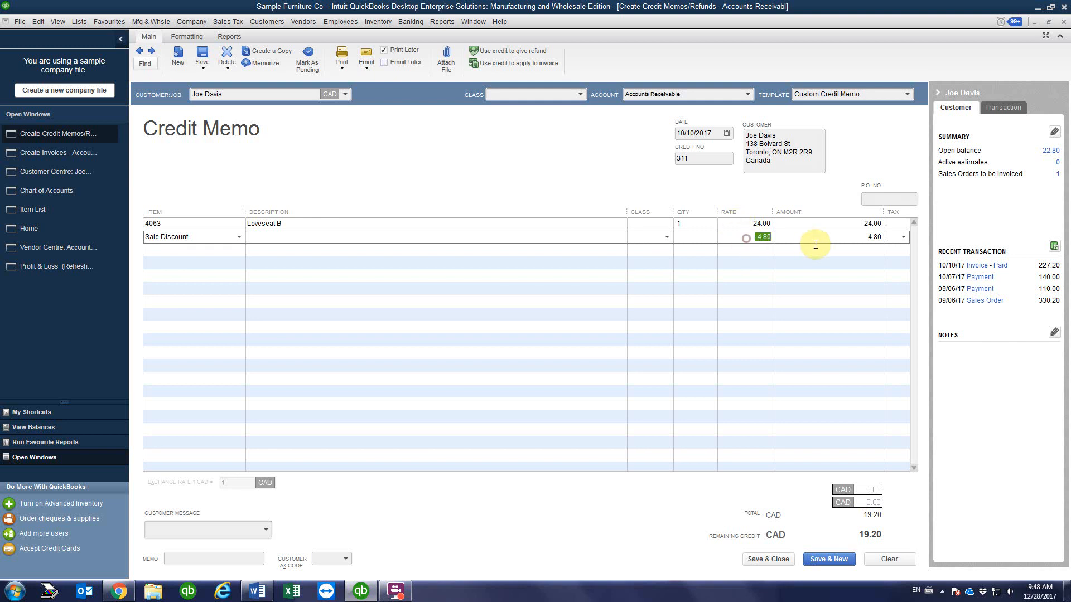
type("-2.4")
left_click(812, 249)
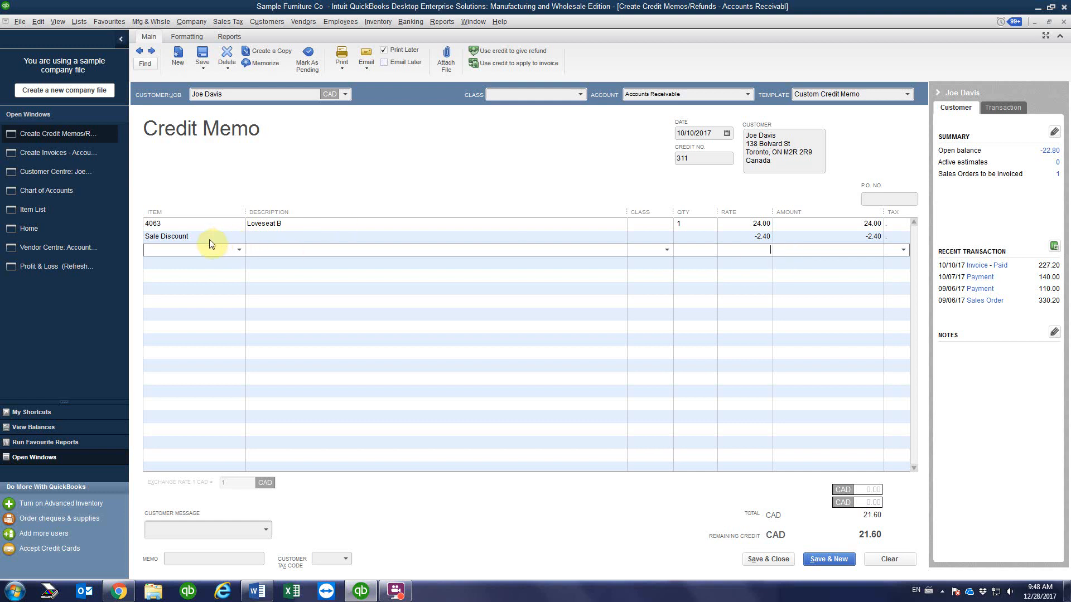
left_click(279, 238)
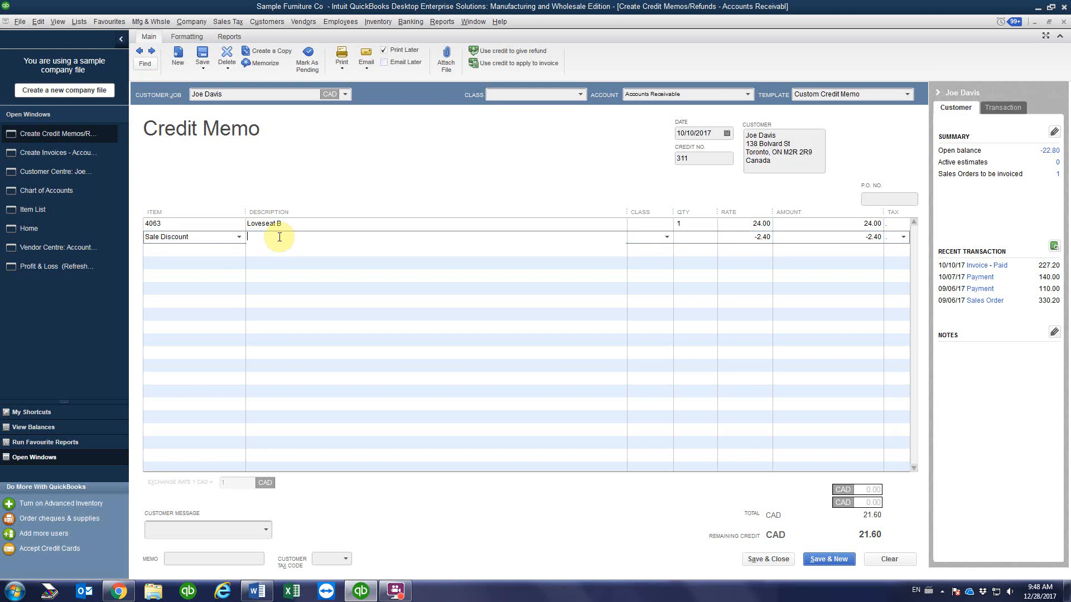
left_click(691, 224)
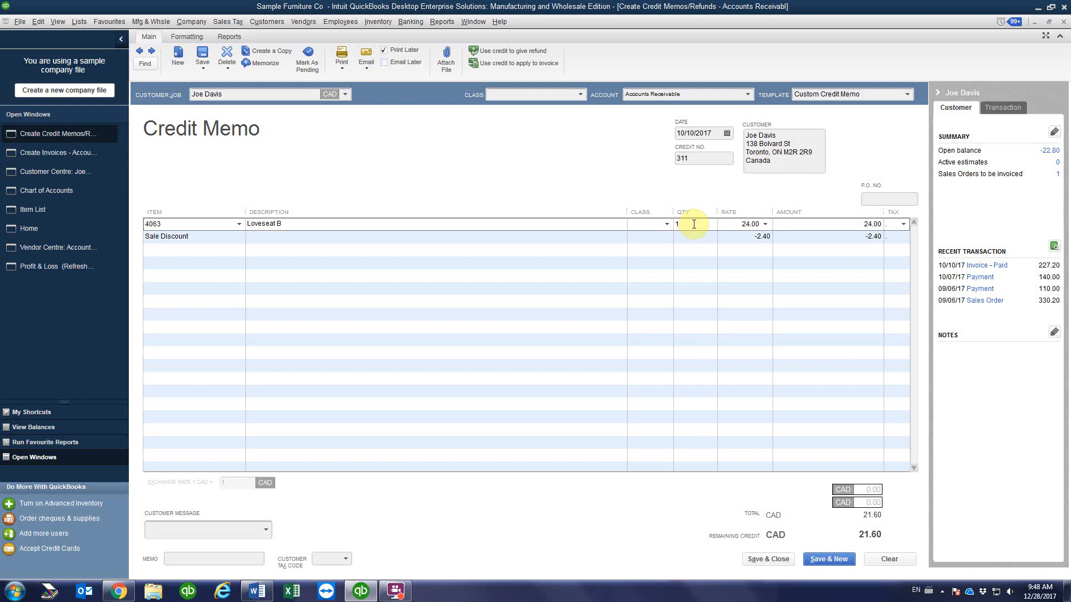
left_click(744, 238)
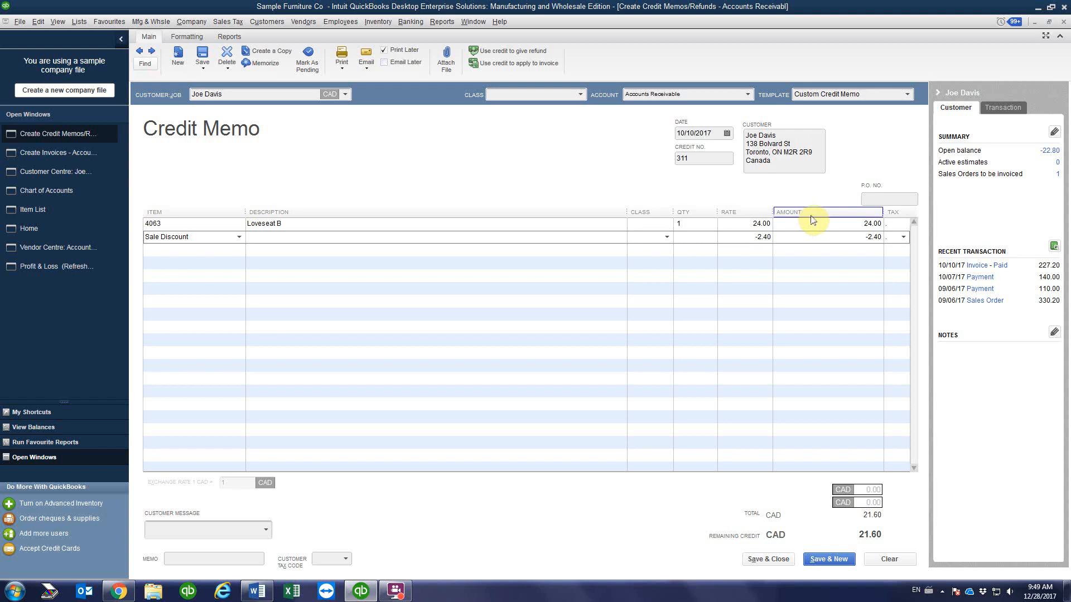
left_click(889, 198)
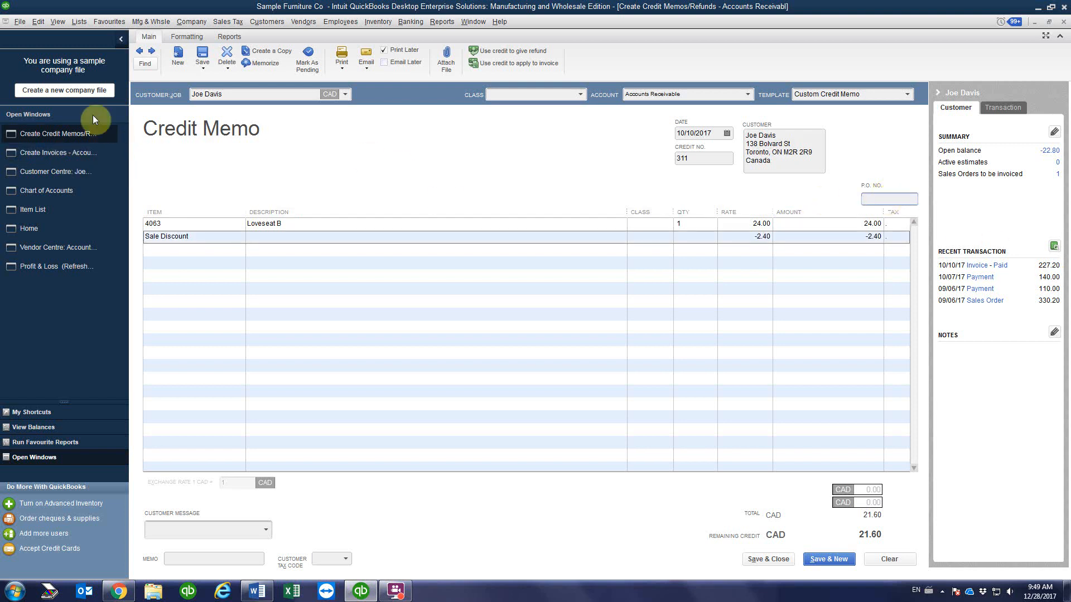
Step: Confirm invoice 310's number and enter 'Inv# 310' as the credit memo's P.O. number
left_click(28, 154)
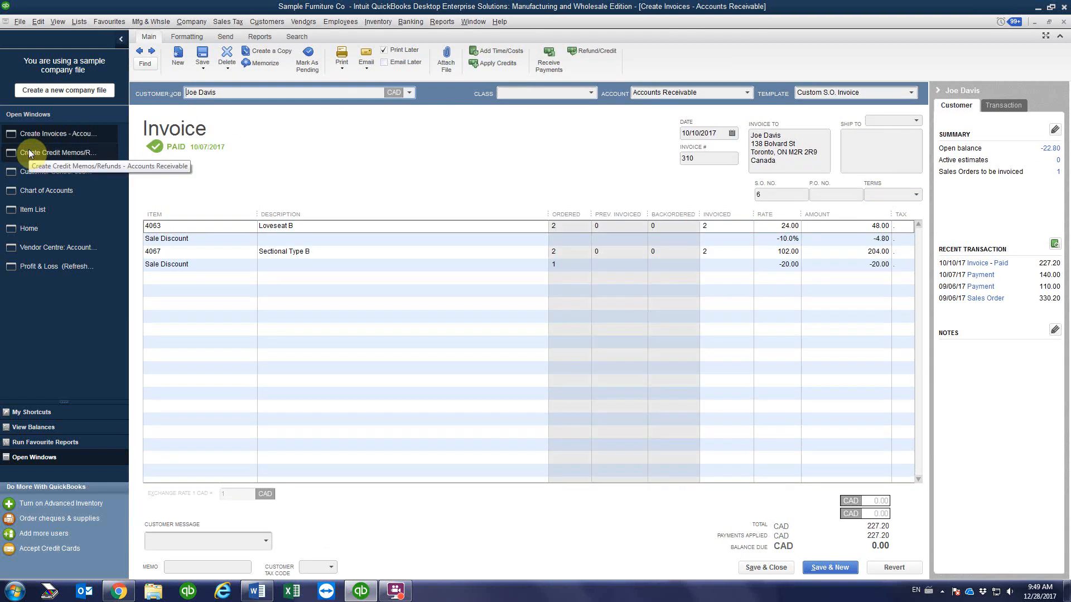
left_click(701, 159)
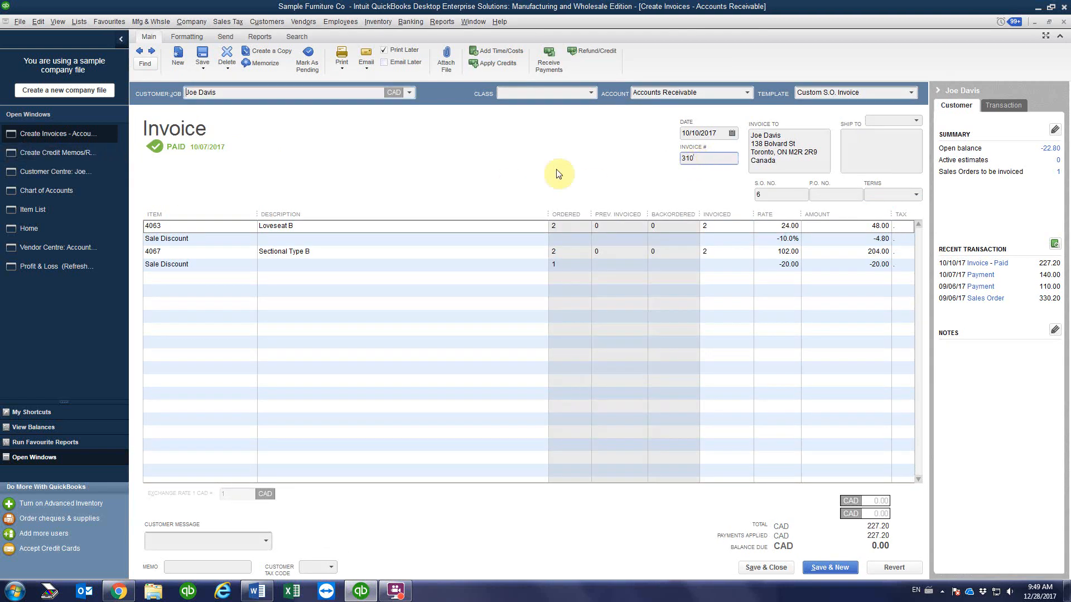
left_click(28, 152)
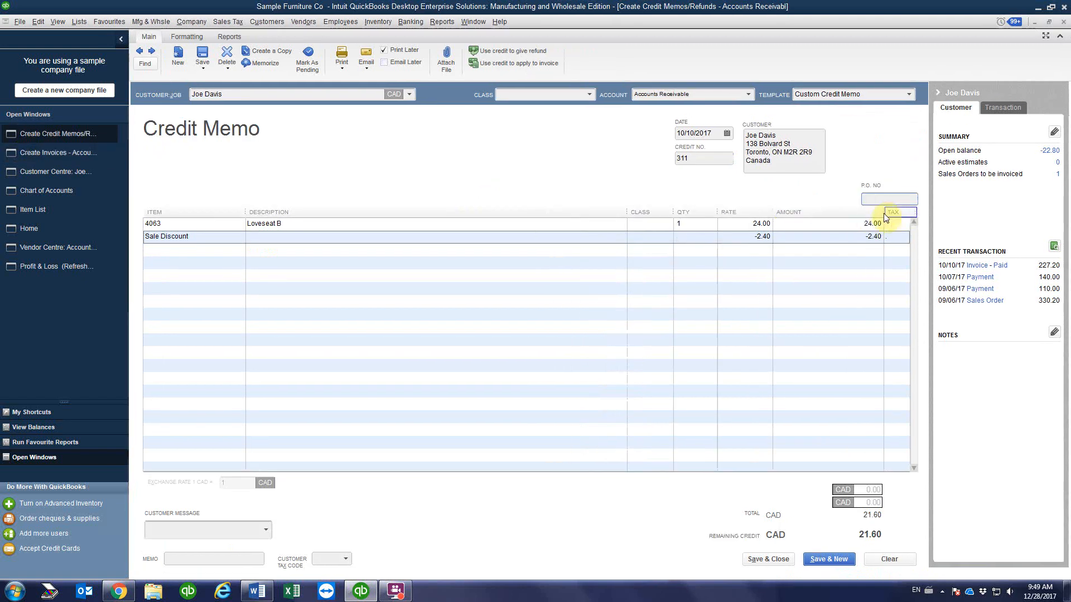
type("Inv# 310")
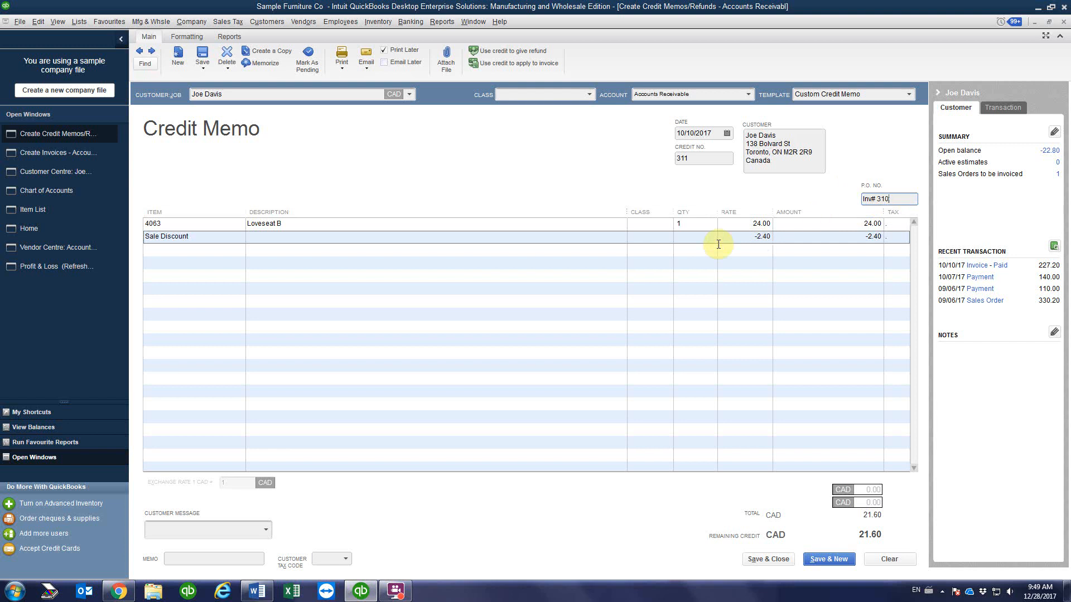
Step: Add a description line noting Loveseat B has an issue and the store manager approved its return
left_click(261, 288)
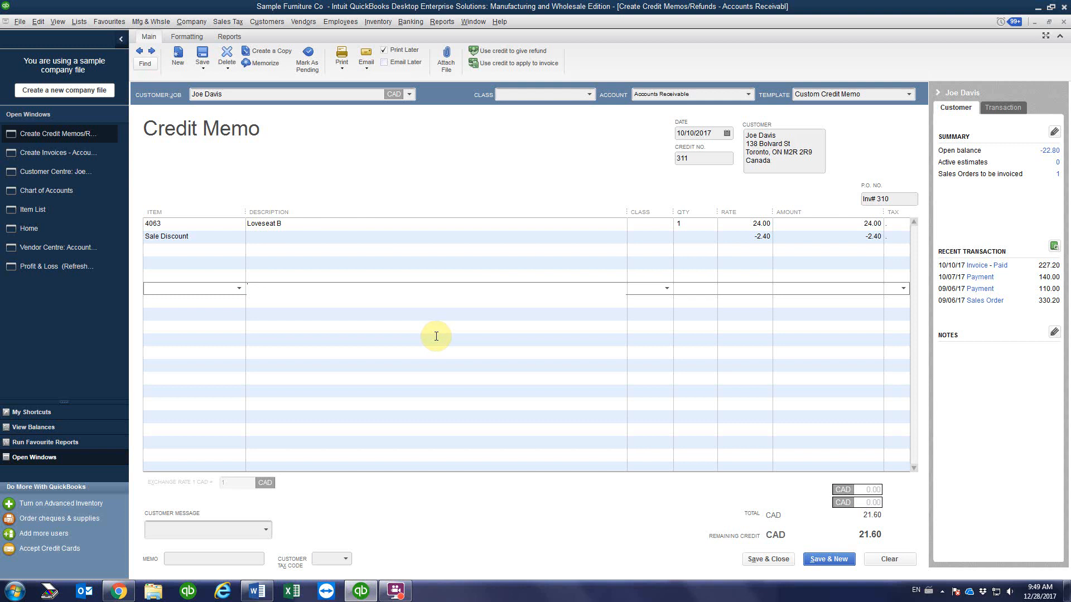
type("Love")
type("seat B")
type(" has an issu")
type("e")
type("and:")
type("eturn has be")
type("en approved ")
type("by the st")
type("ore manager")
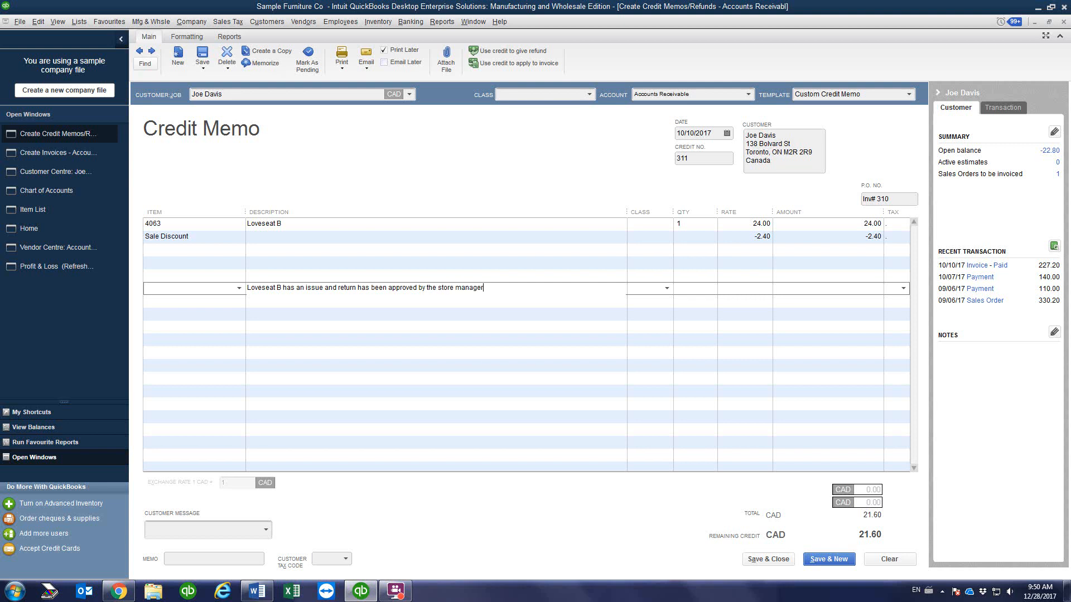
Step: Set the credit memo 311 date to 10/12/2017
left_click(414, 324)
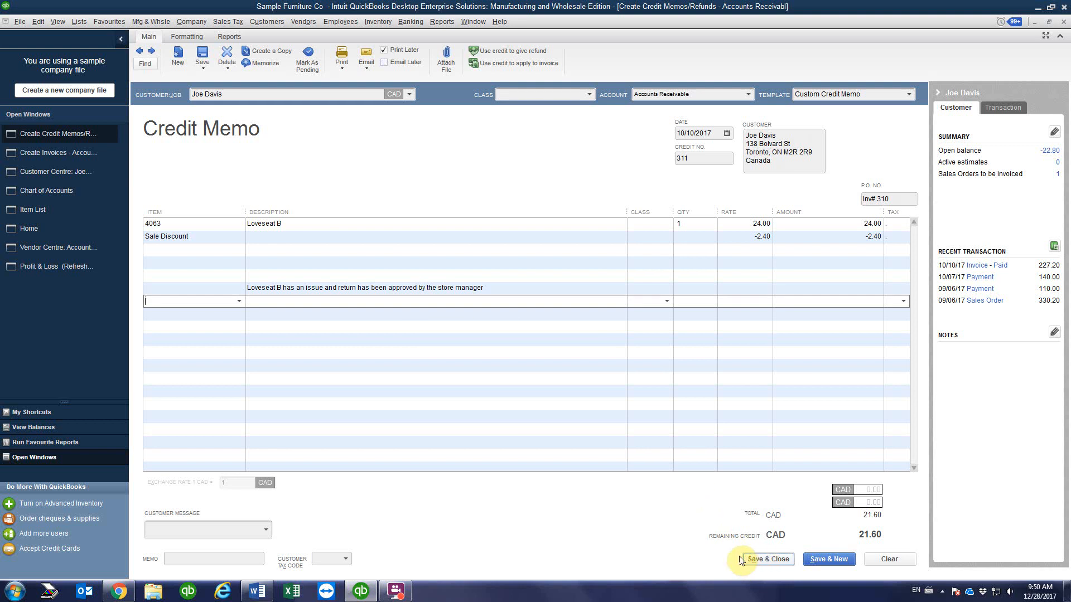
left_click(727, 133)
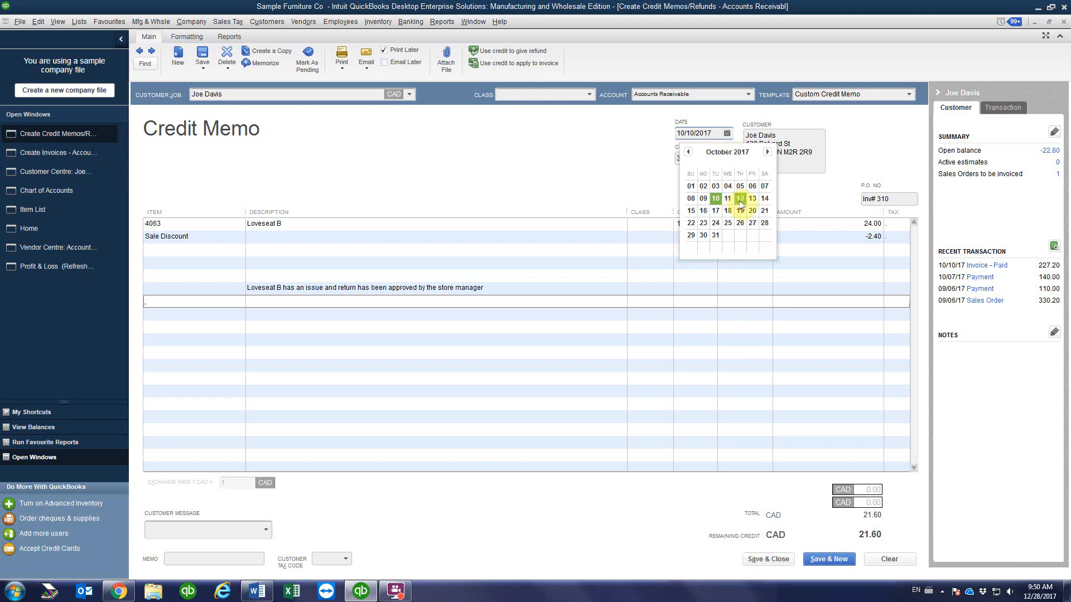
left_click(740, 198)
left_click(720, 159)
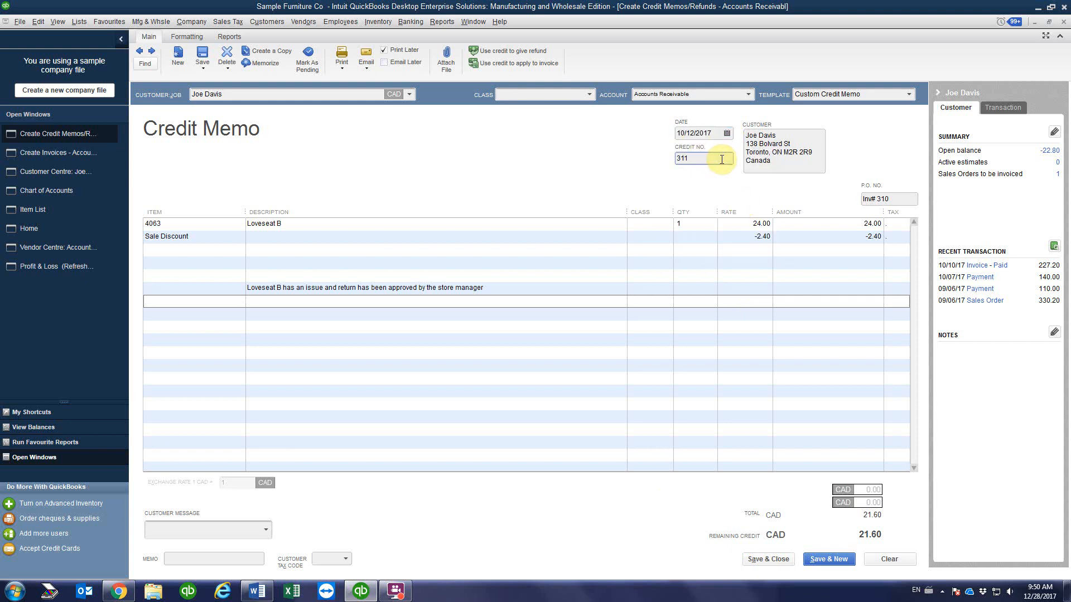
left_click(411, 361)
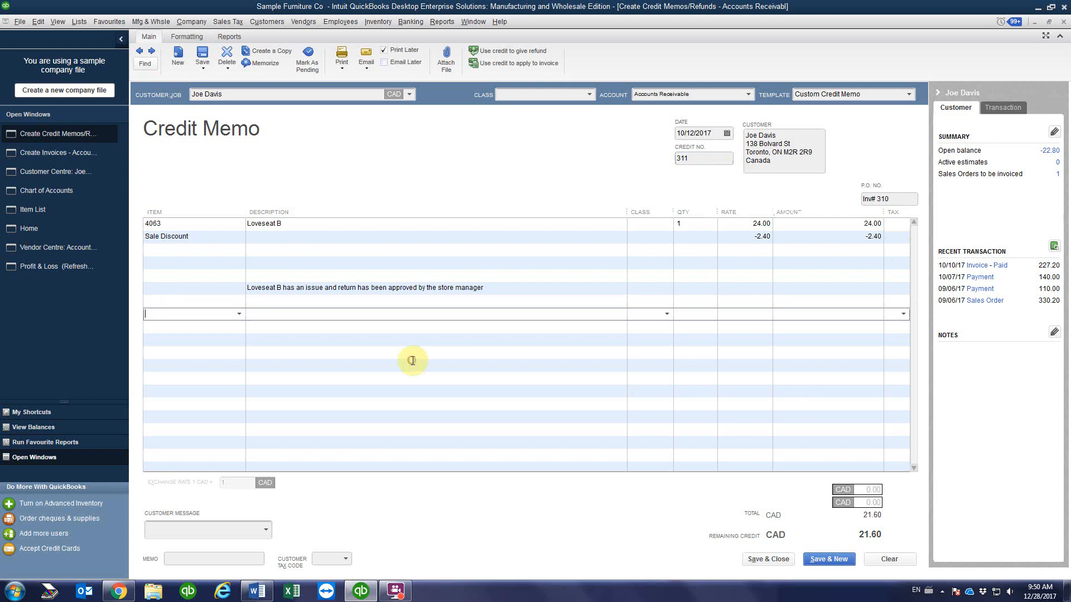
Step: Save and close the credit memo, accepting the past-date and missing-class warnings
left_click(762, 560)
left_click(513, 267)
left_click(503, 199)
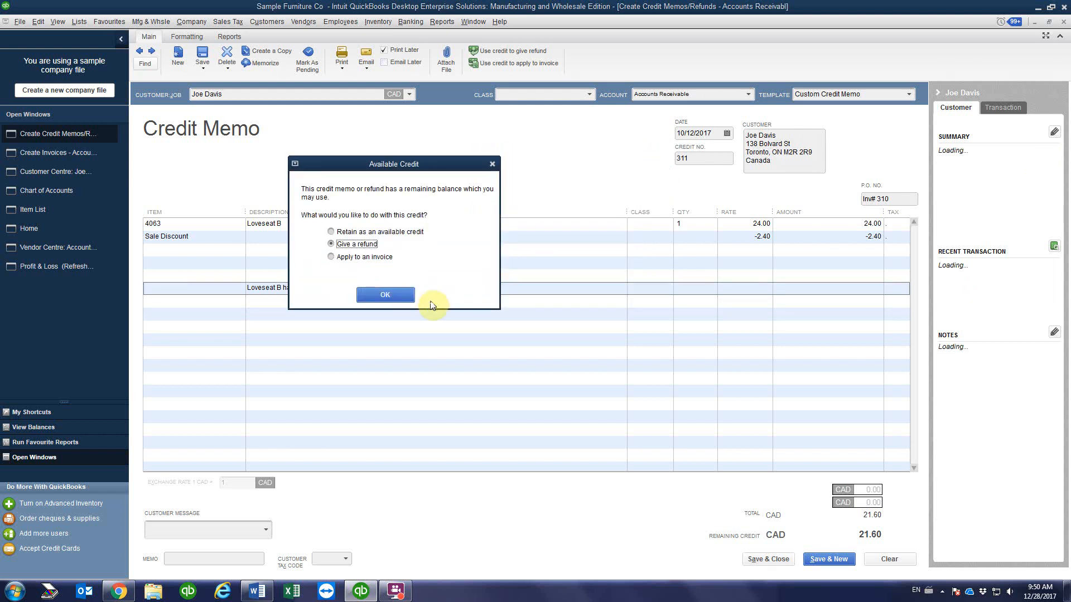
Step: Keep the 21.60 as a retained available credit and confirm
left_click_drag(401, 161, 470, 169)
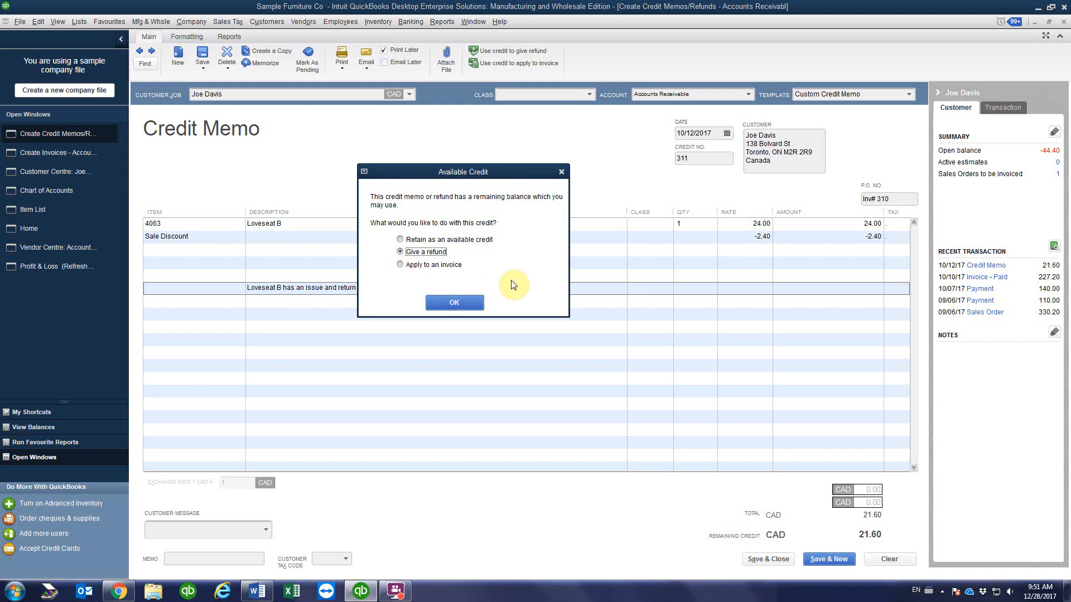
left_click(400, 239)
left_click(455, 303)
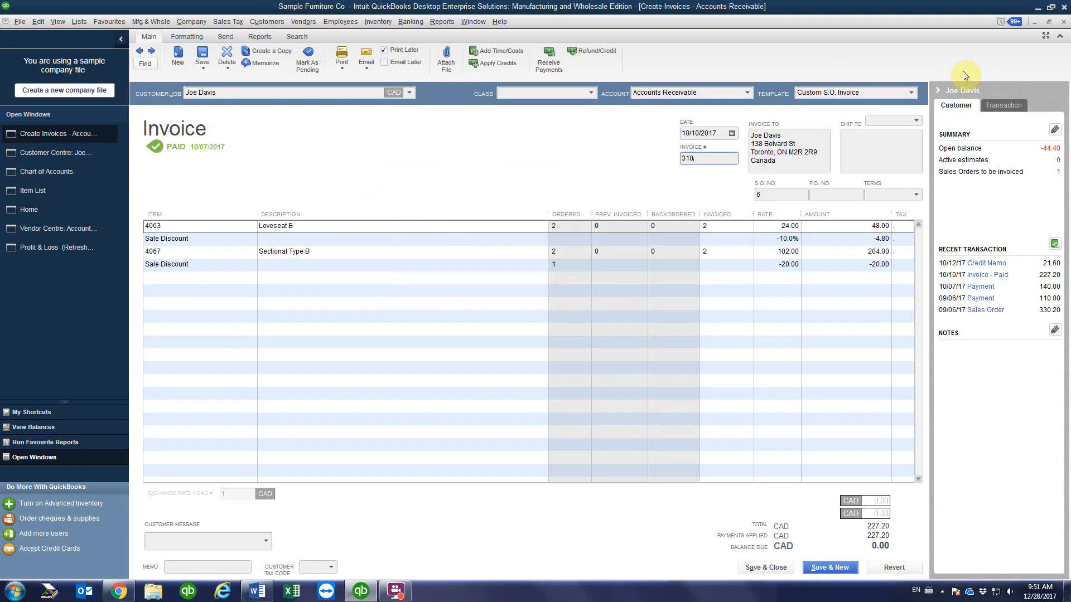
Step: Close the invoice and view Balance Details: credit memo 311, the -22.80 payment, -44.40 total
left_click(1063, 21)
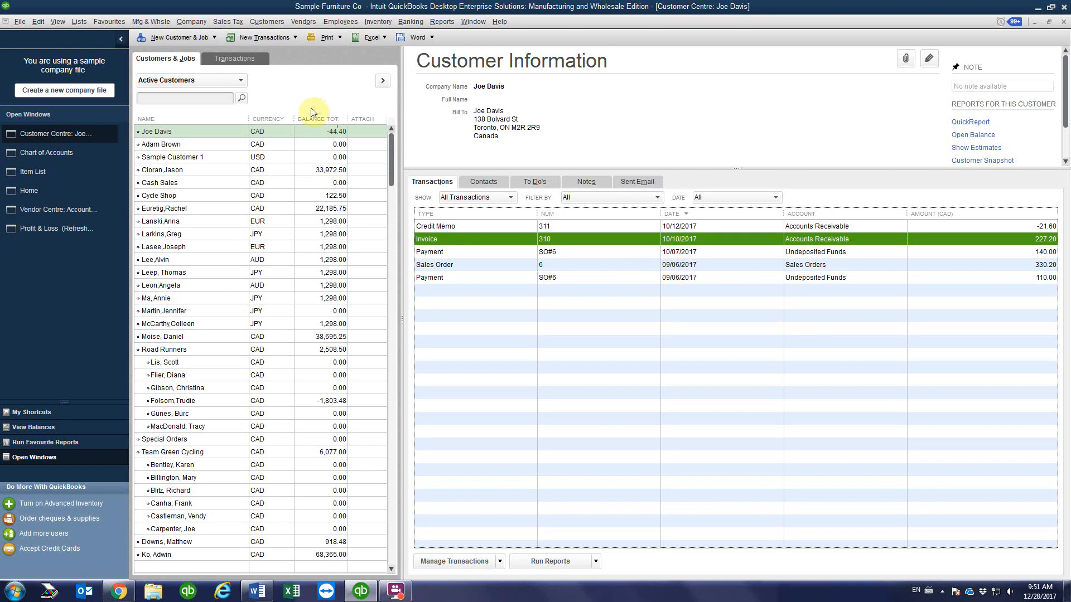
left_click(299, 134)
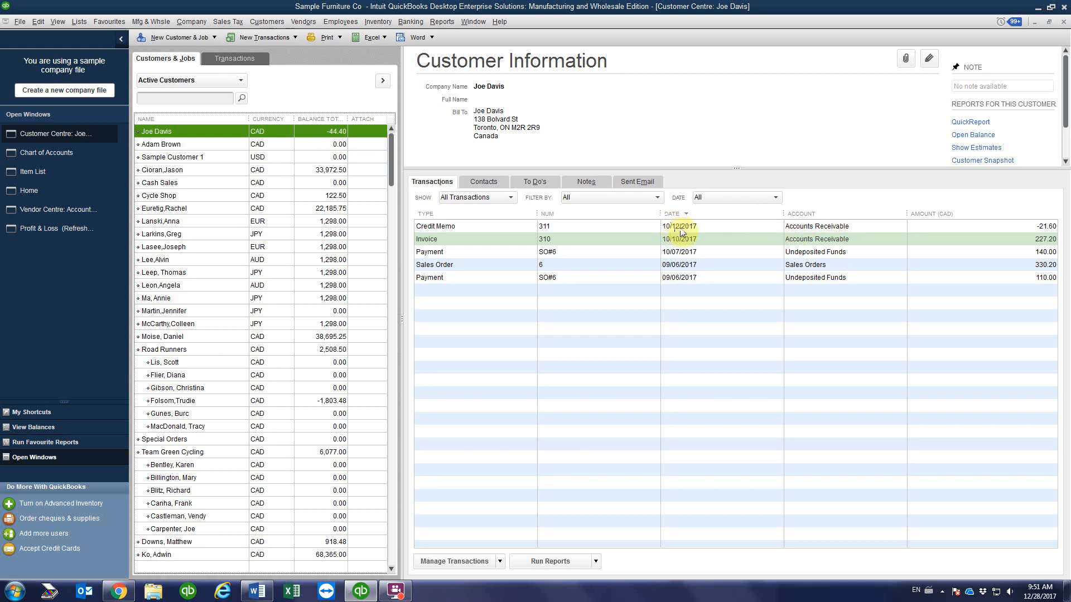
left_click(483, 225)
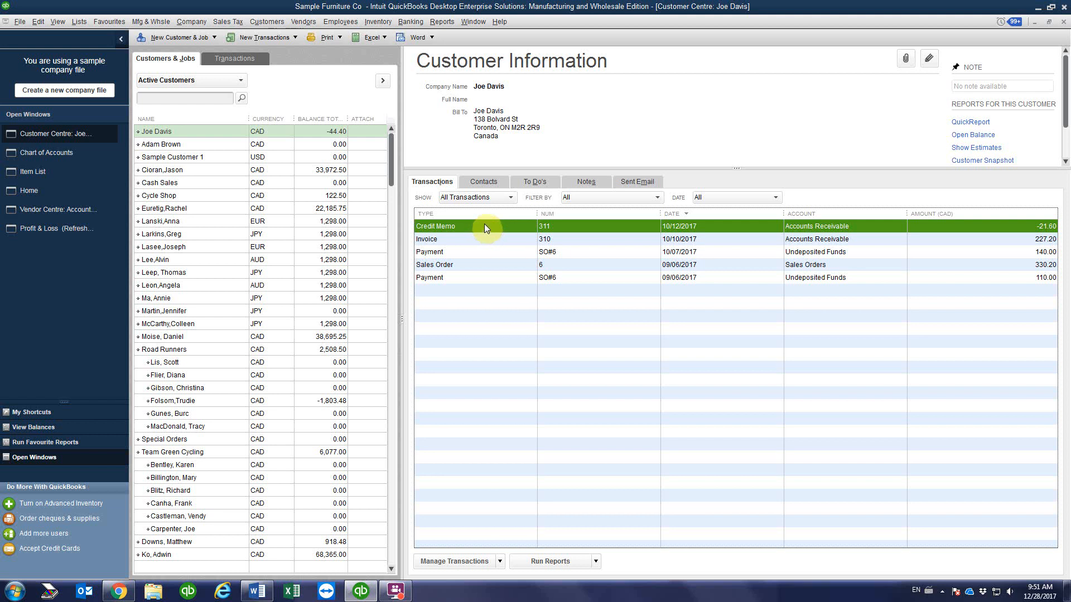
left_click(472, 197)
left_click(478, 251)
left_click(1036, 278)
left_click(1031, 228)
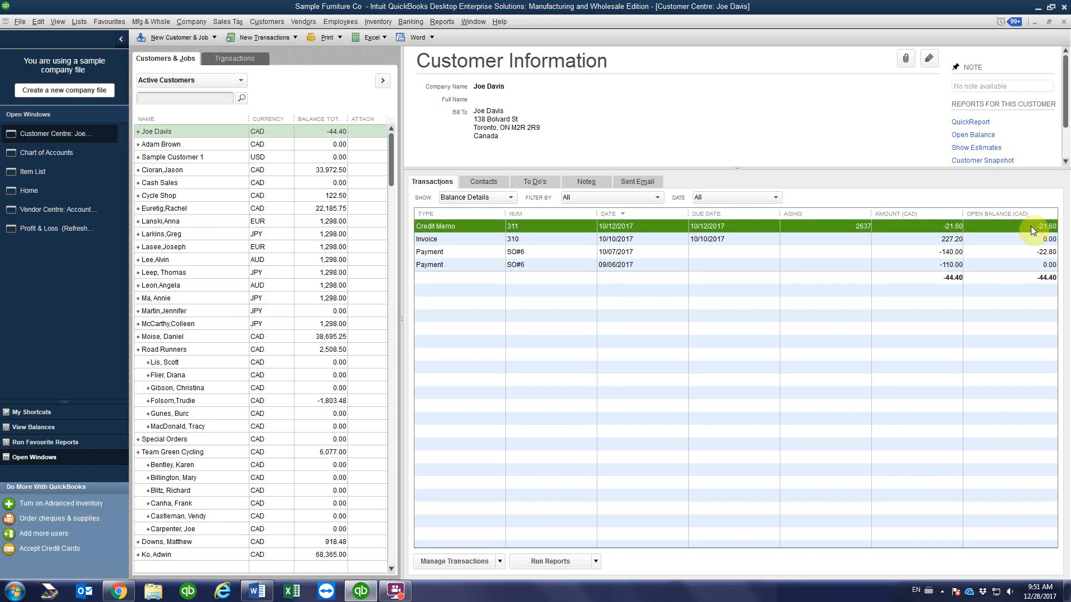
left_click(1031, 253)
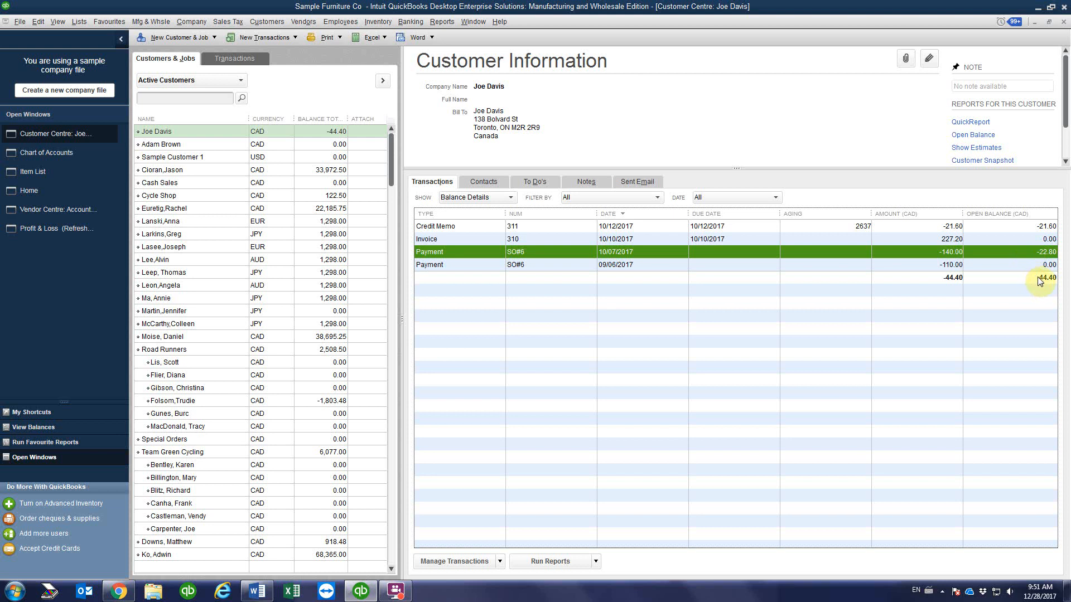
left_click(1029, 277)
Step: Switch the customer's transaction view back to All Transactions
left_click(318, 134)
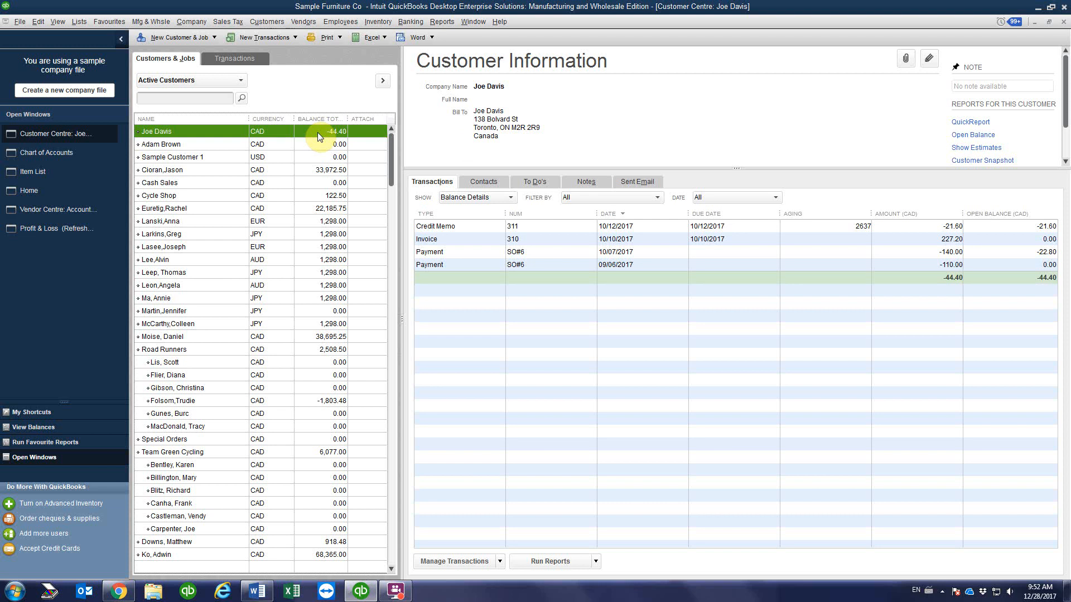
left_click(458, 198)
left_click(462, 209)
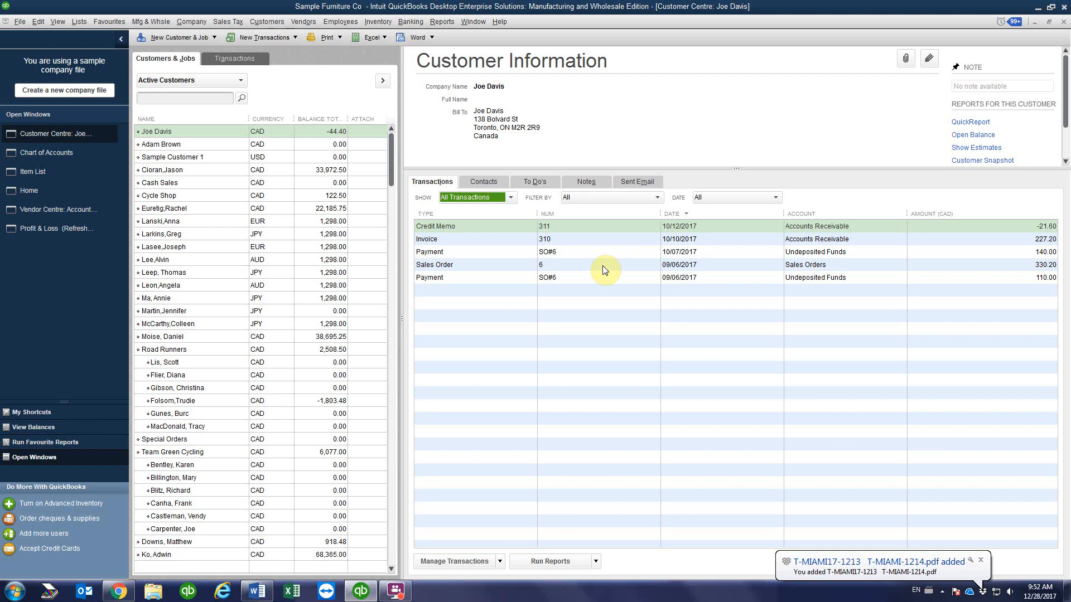
Step: Open Sales Order 6 and mark the Bar Cabinet Type D and Sale Discount lines closed
double_click(602, 265)
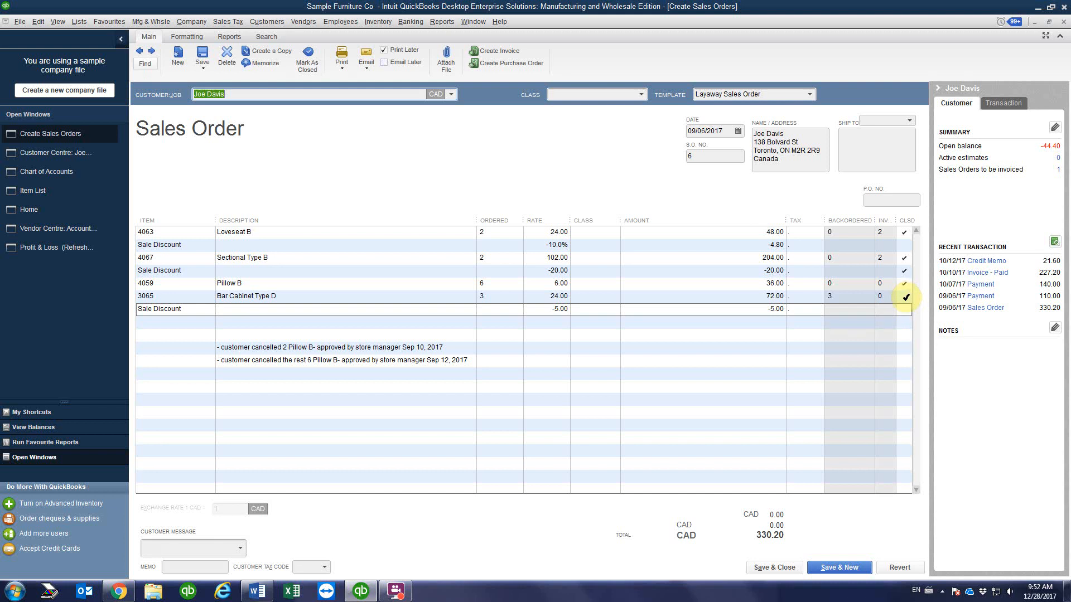
left_click(905, 296)
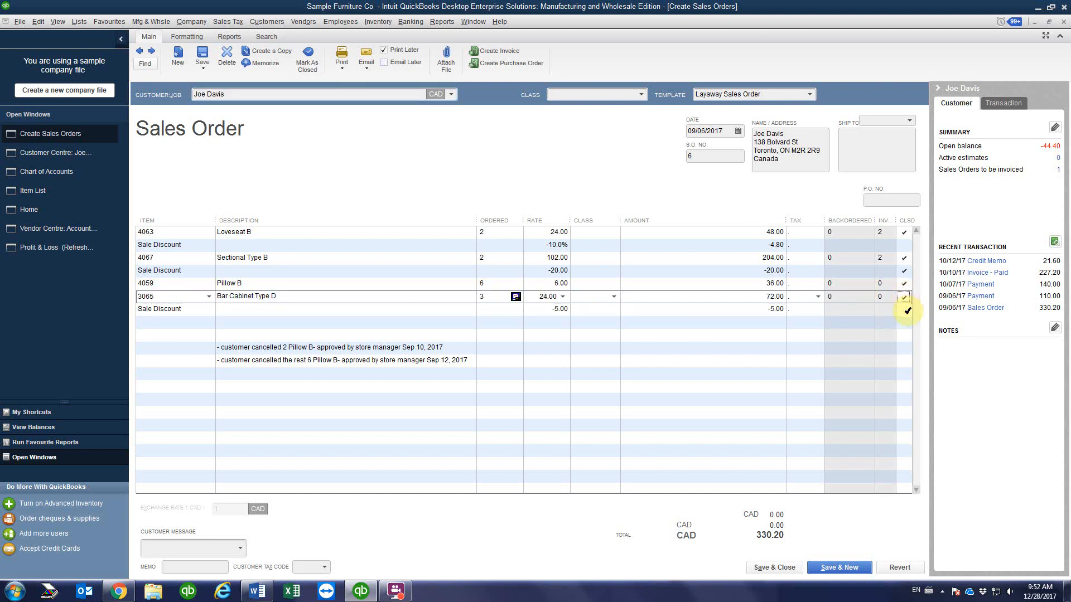
left_click(905, 309)
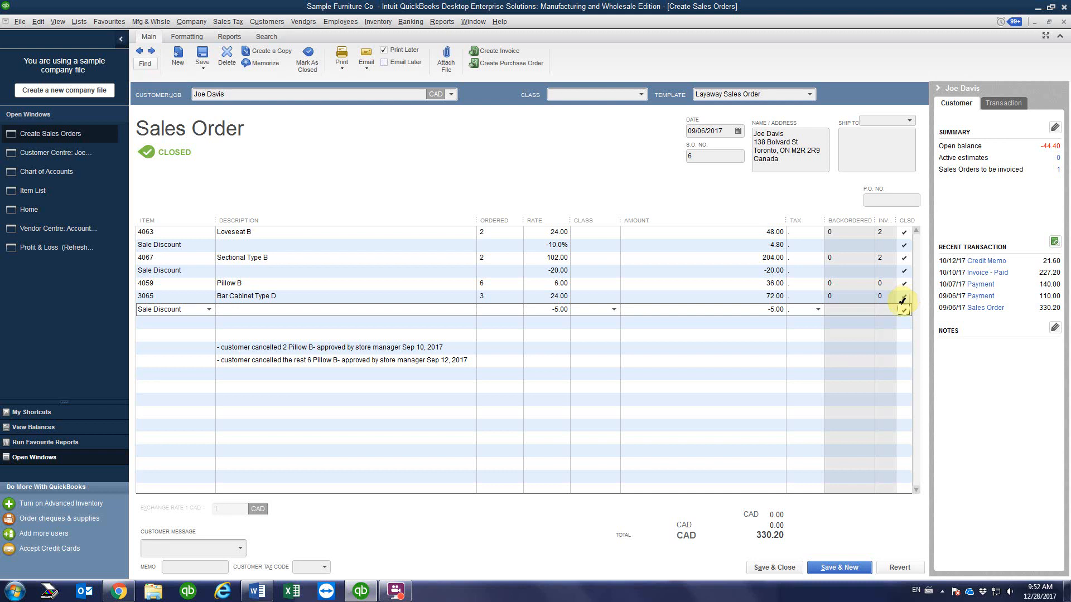
Step: Add a note copied from the earlier cancellation, changed to 3 Bar Cabinet cancelled Oct 14
left_click(233, 372)
type("- customer")
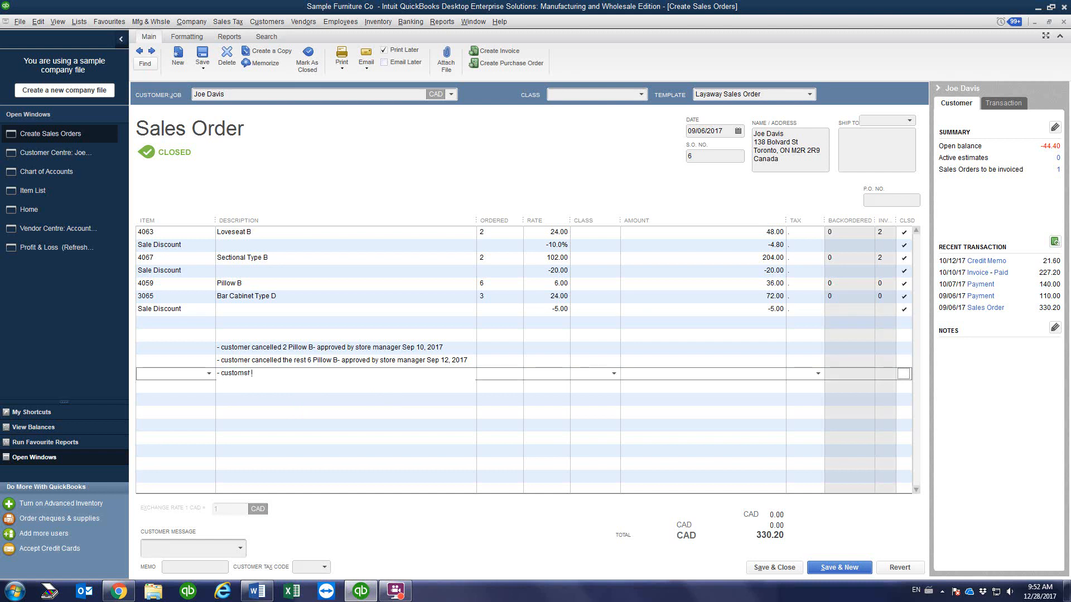
left_click(455, 361)
key("ctrl+c")
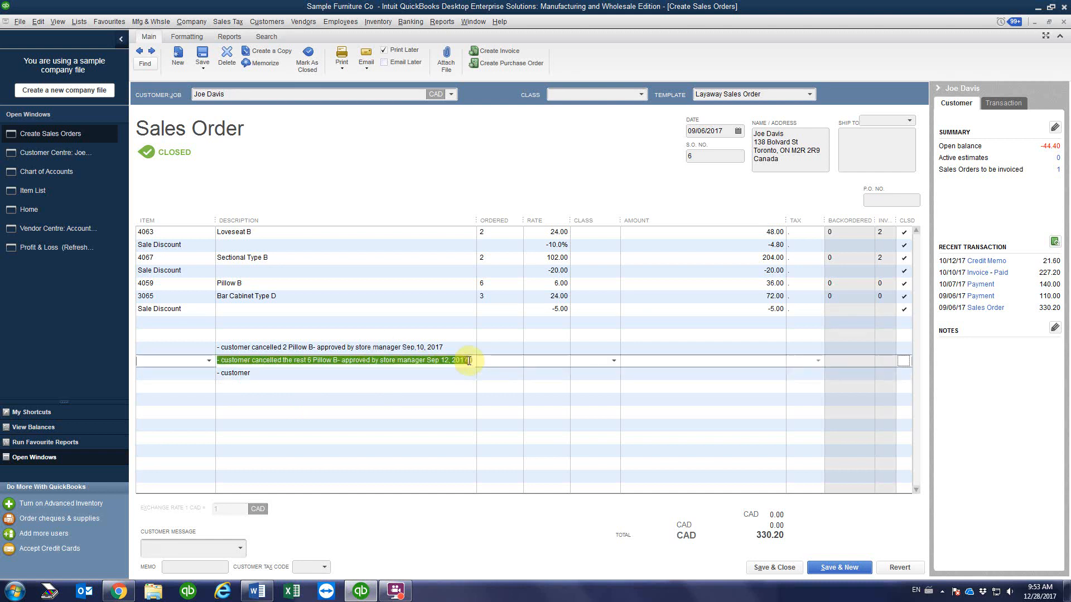
right_click(454, 363)
left_click(472, 393)
left_click(241, 380)
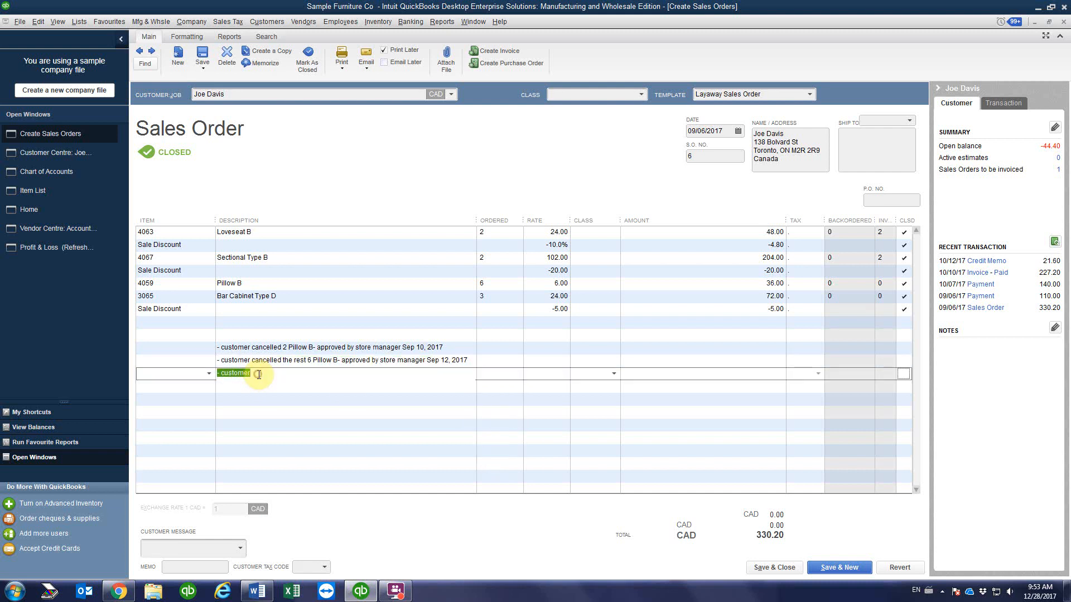
key("ctrl+v")
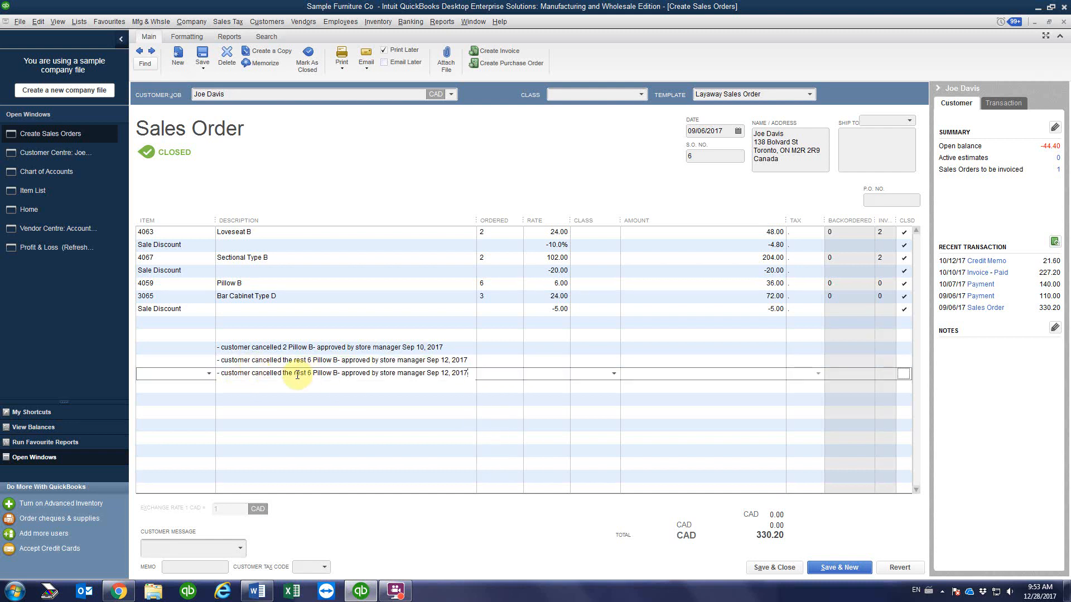
left_click_drag(292, 374, 337, 374)
type("3")
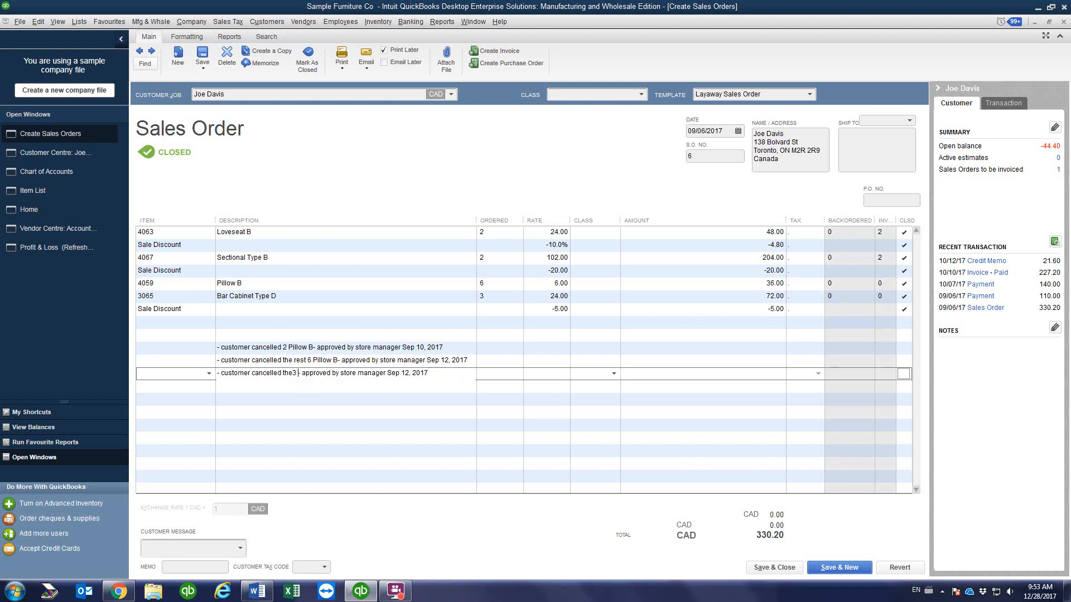
type(" Bar")
type(" Cabin")
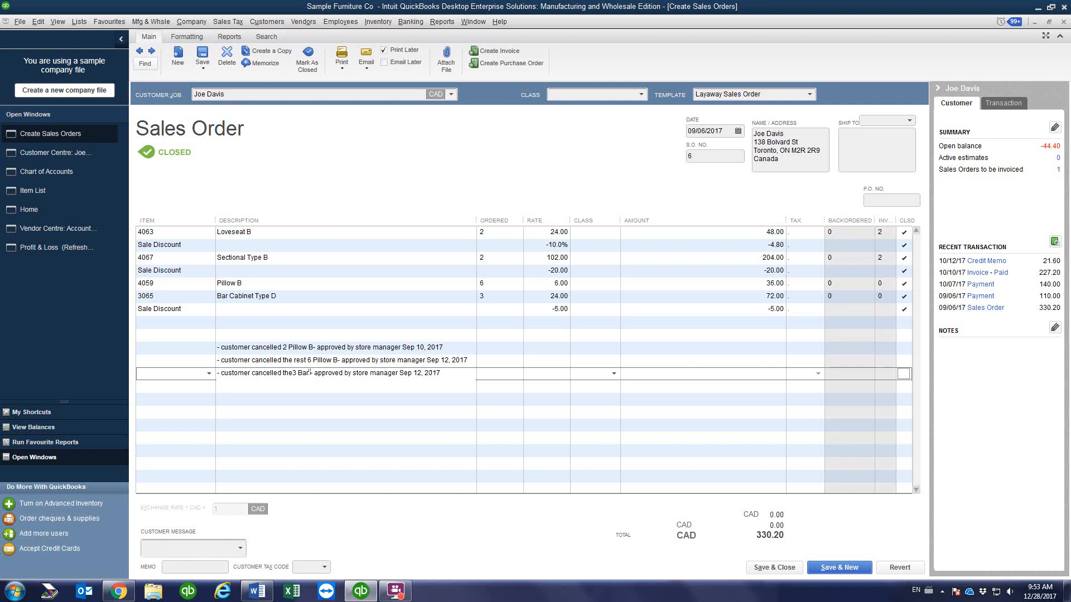
type("et")
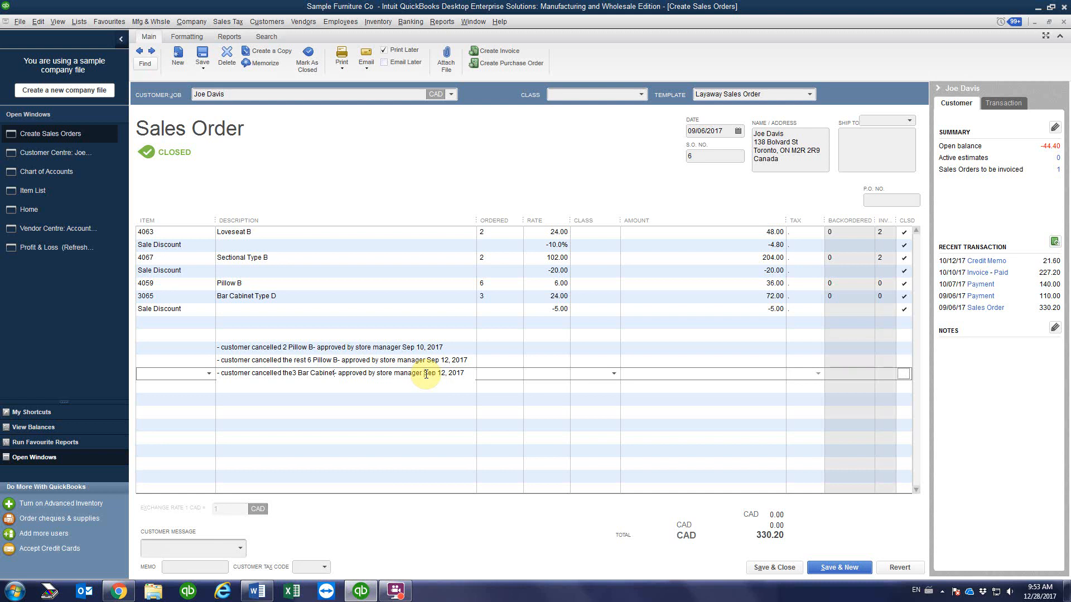
left_click_drag(425, 374, 446, 374)
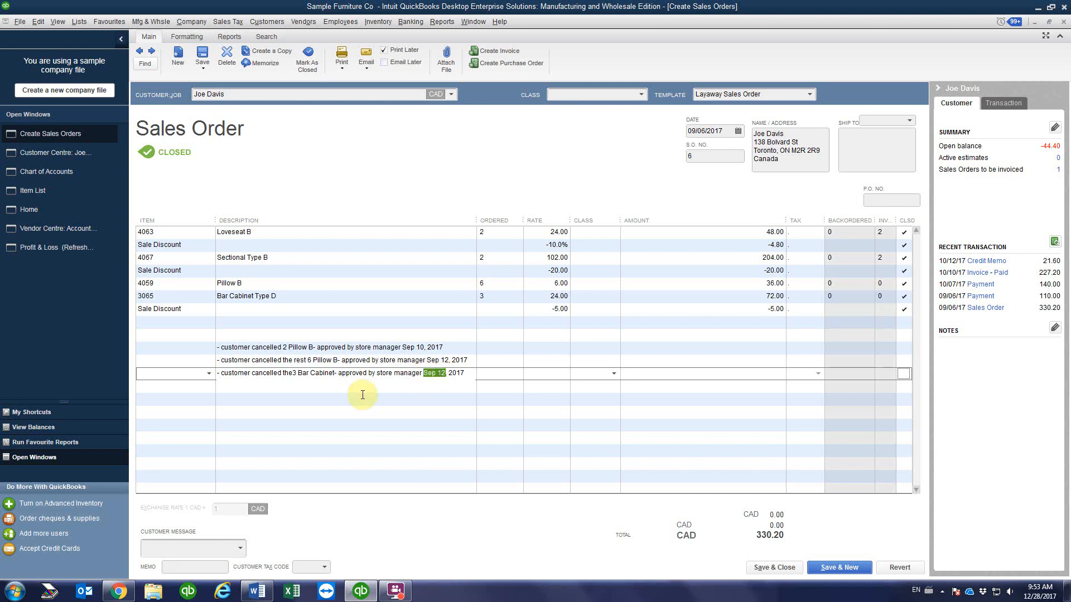
type("Oct 14")
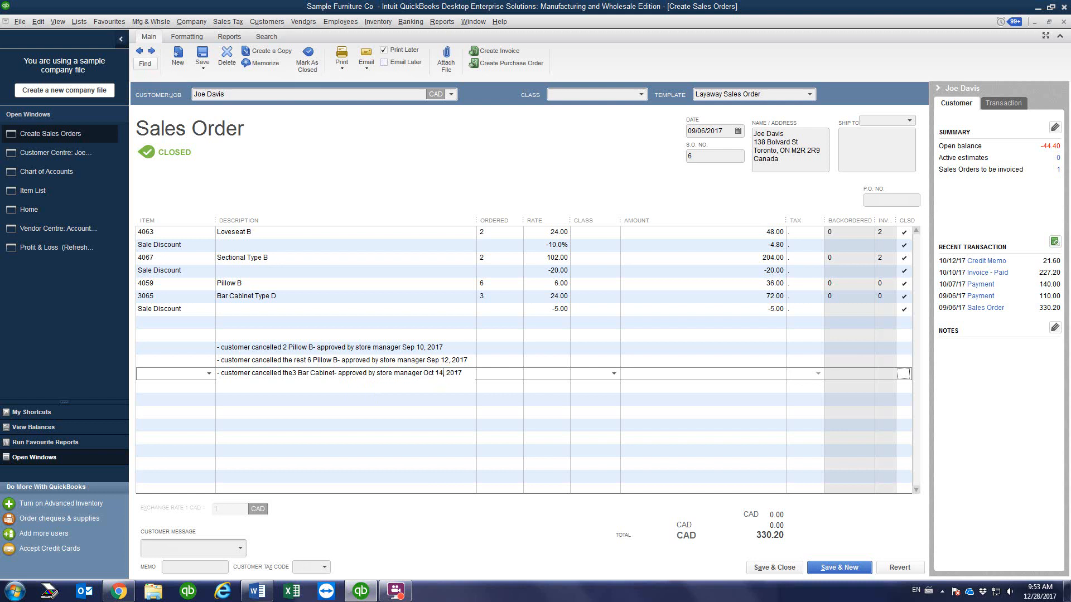
left_click(356, 387)
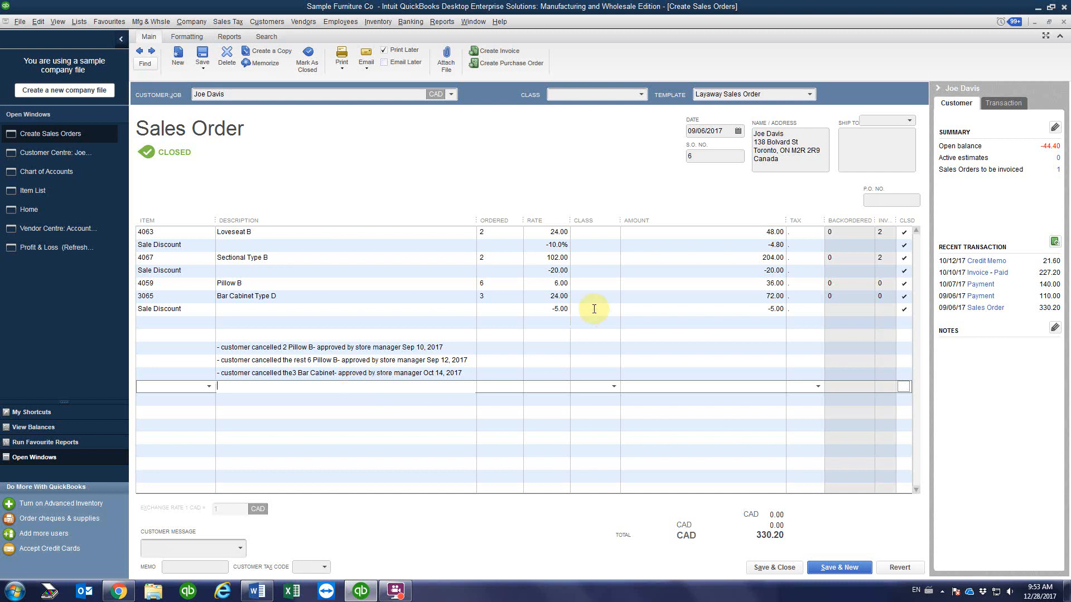
Step: Check the Bar Cabinet Type D quantity and the Sale Discount closed state
left_click(546, 298)
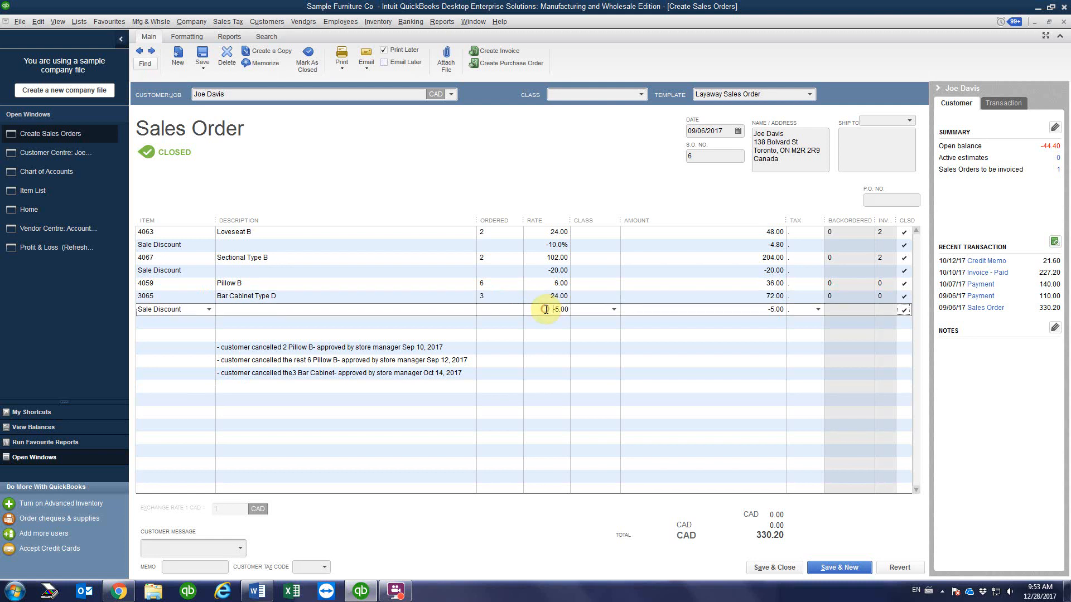
left_click(499, 298)
left_click(496, 310)
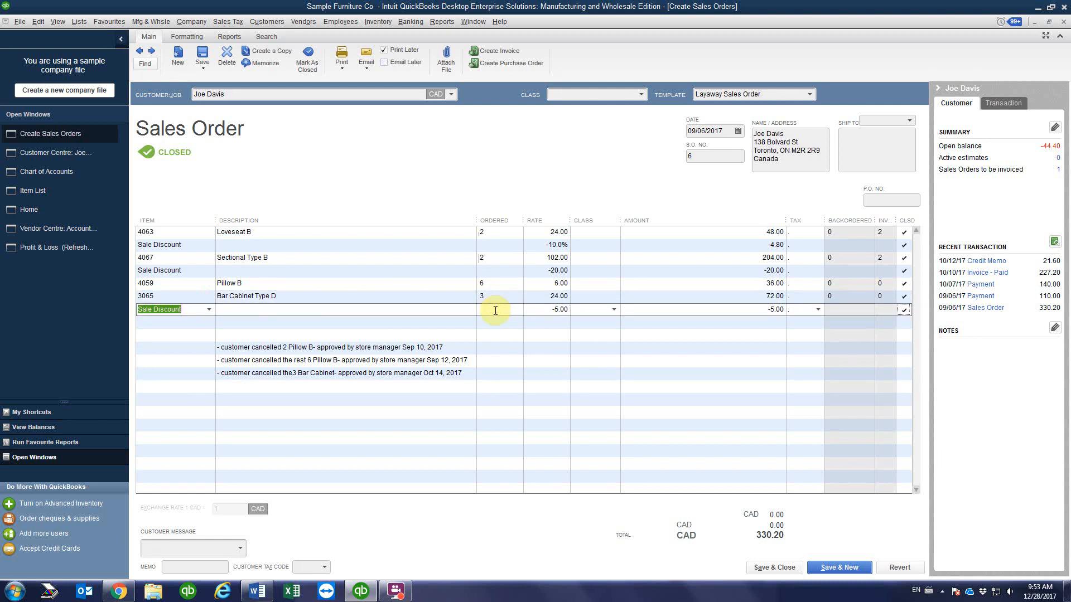
left_click(493, 295)
left_click(493, 309)
left_click(489, 296)
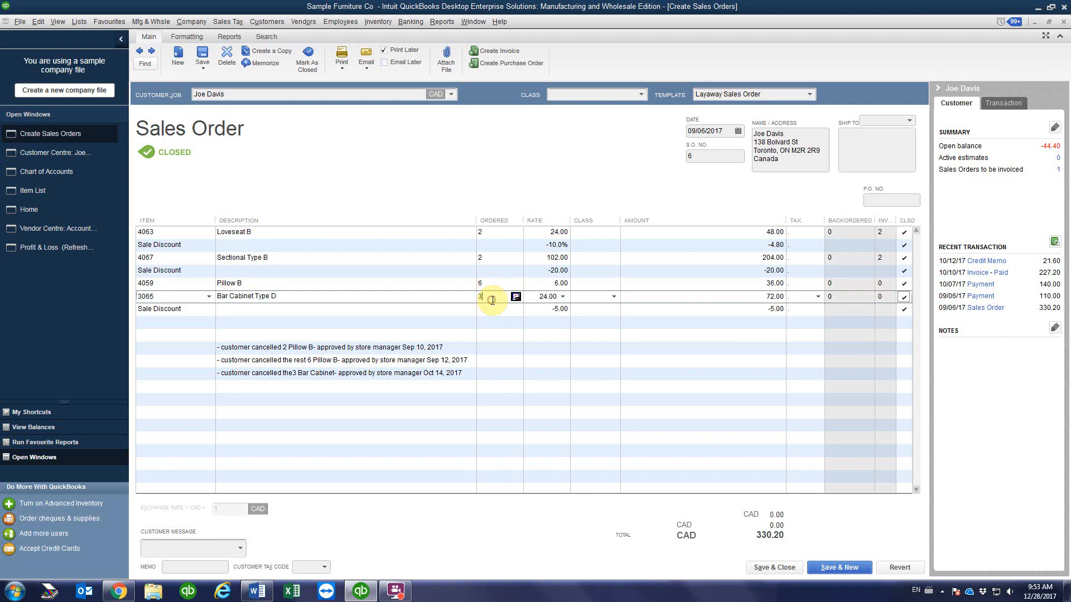
left_click(491, 309)
left_click(489, 296)
left_click(488, 309)
left_click(488, 296)
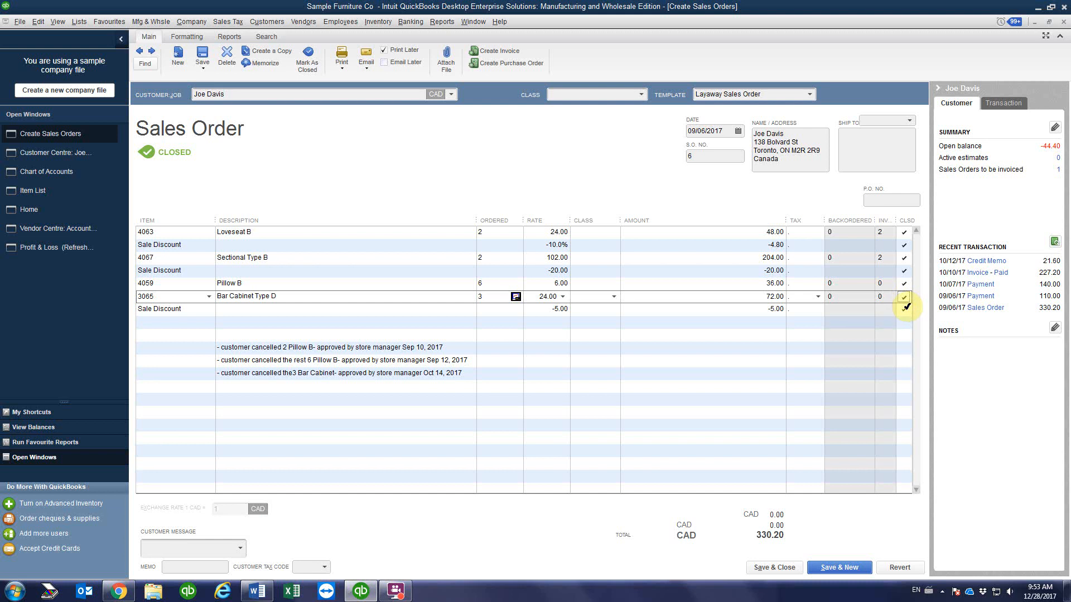
left_click(761, 570)
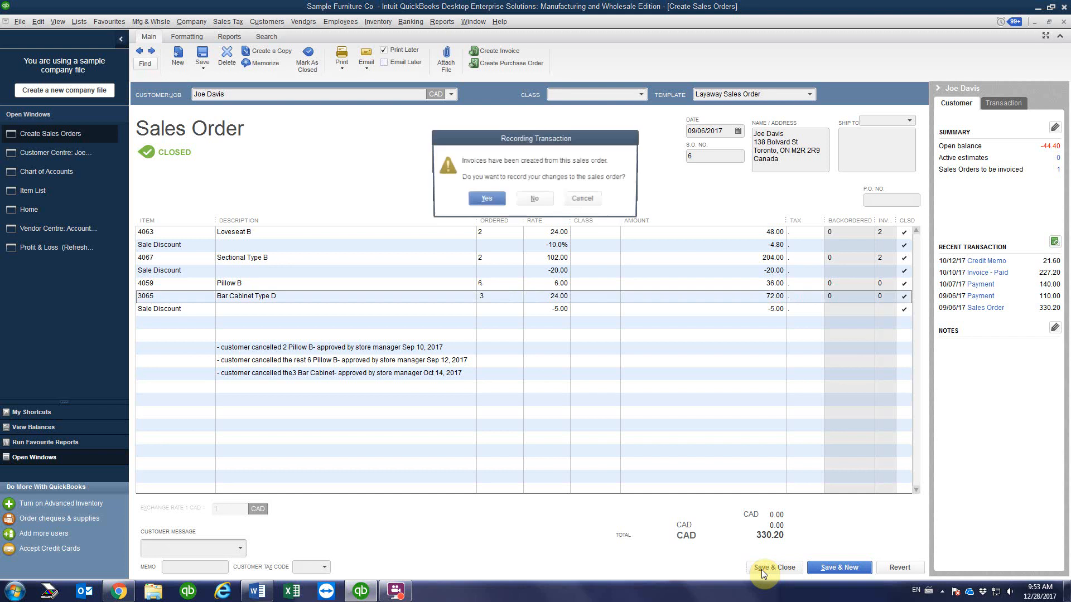
left_click(484, 201)
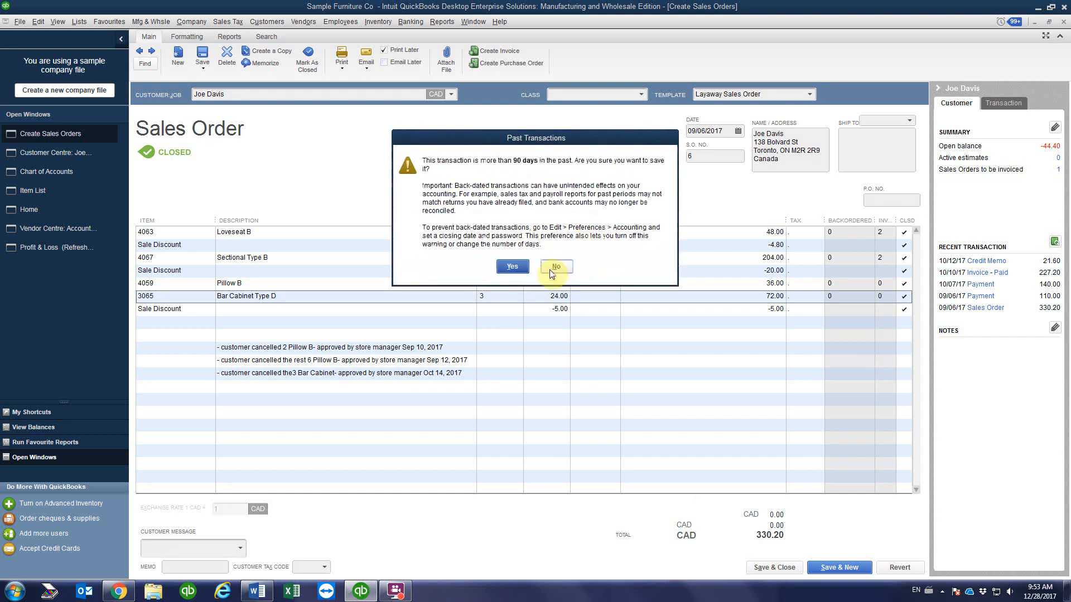
left_click_drag(549, 141, 516, 287)
left_click(527, 414)
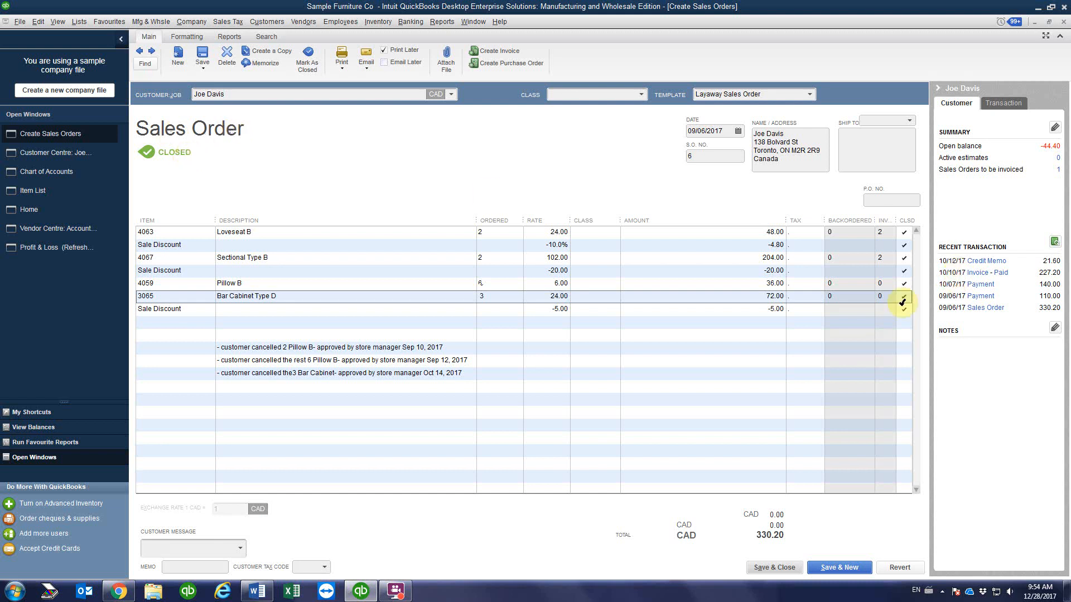
Step: Widen the Invoiced column and review the Loveseat B, Sectional, Pillow and Bar Cabinet lines
left_click_drag(874, 220, 863, 219)
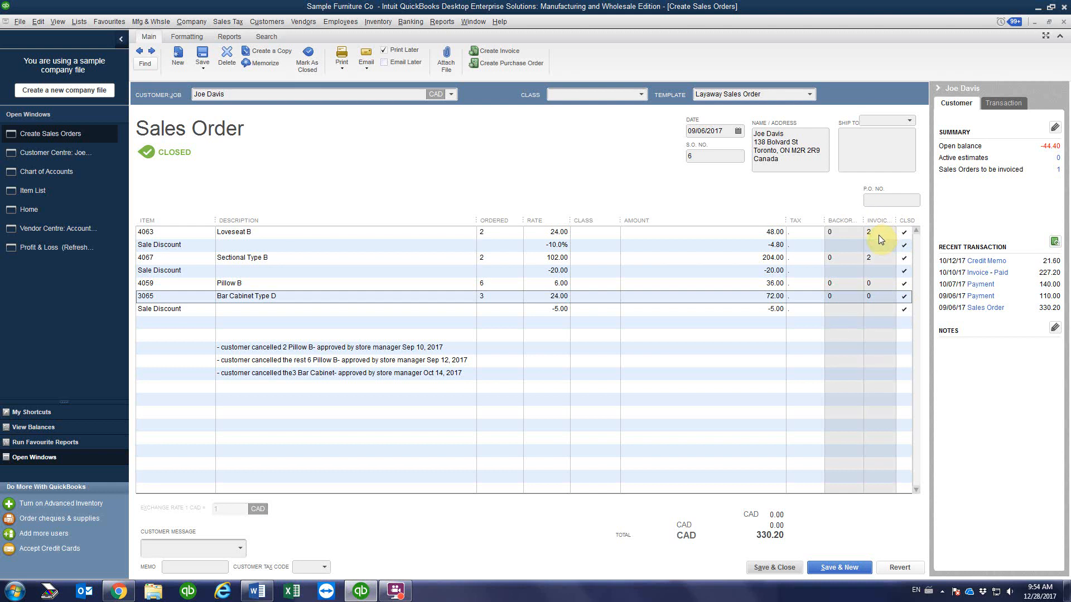
left_click(879, 237)
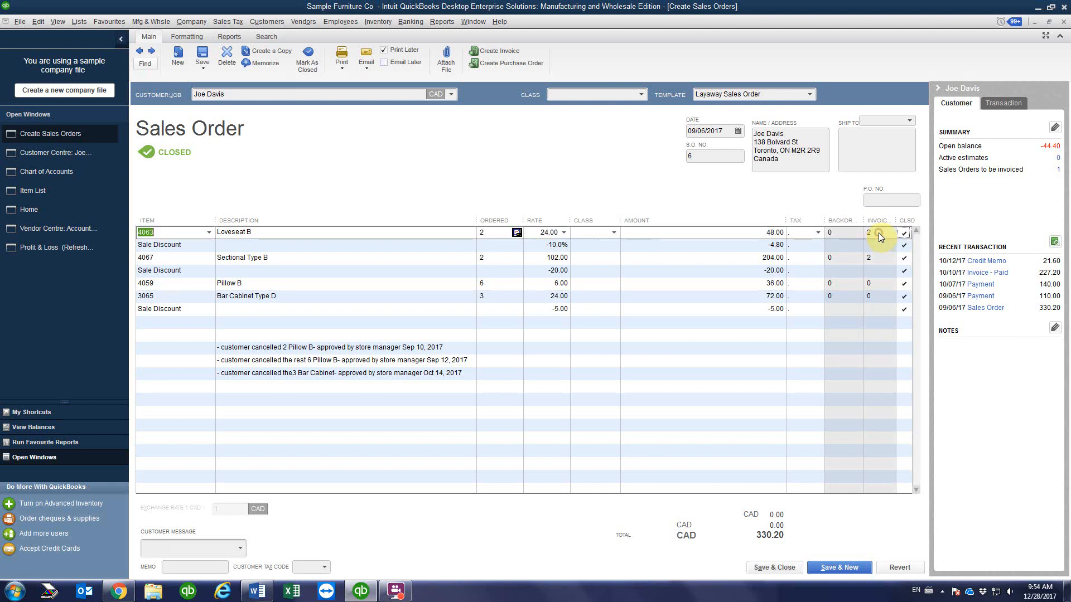
left_click(879, 257)
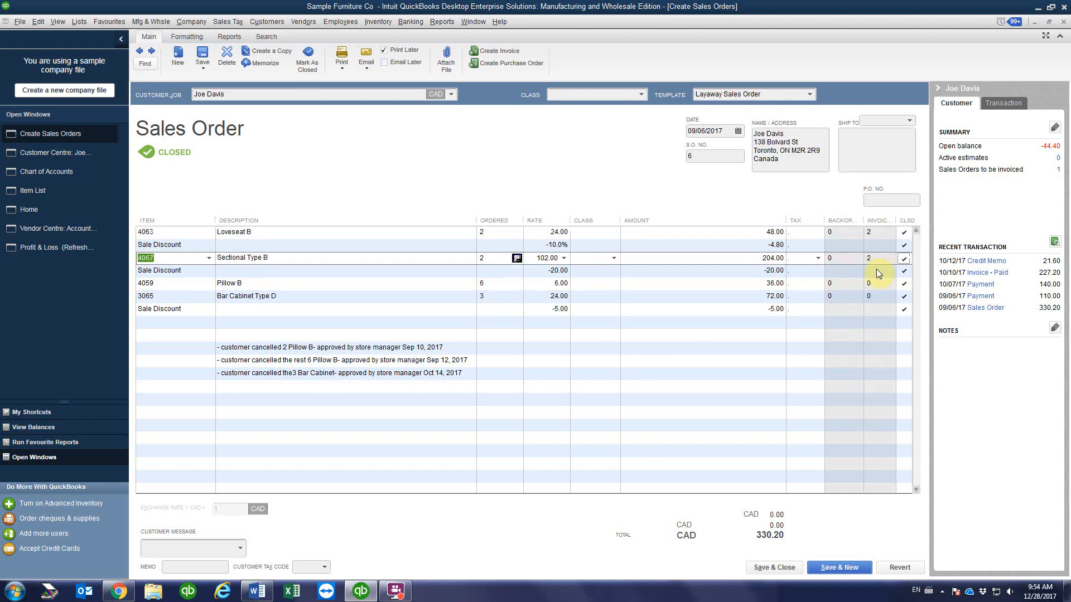
left_click(880, 286)
left_click(873, 296)
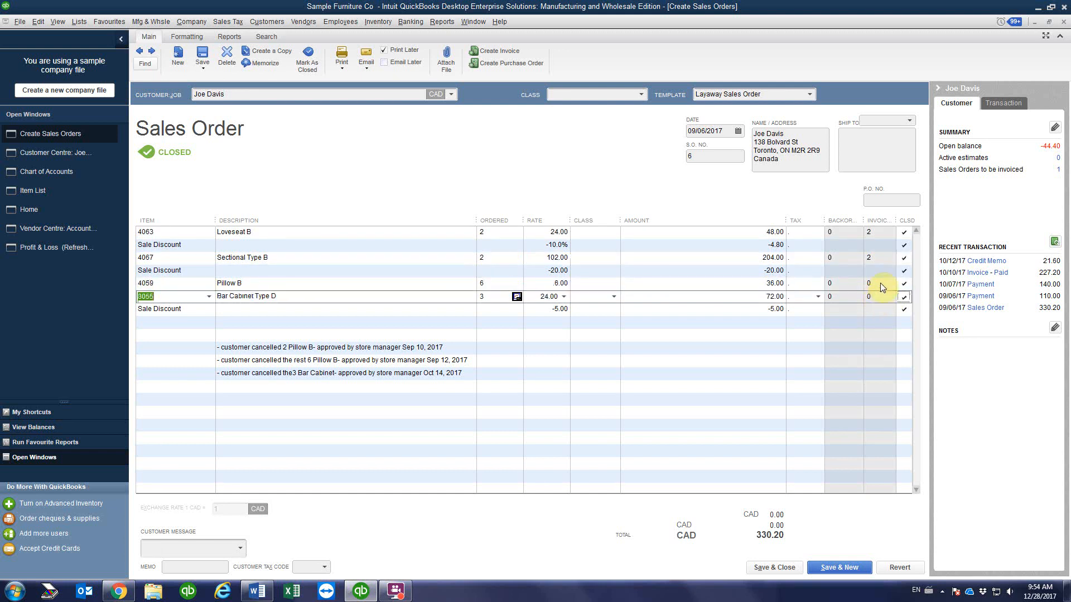
left_click(874, 233)
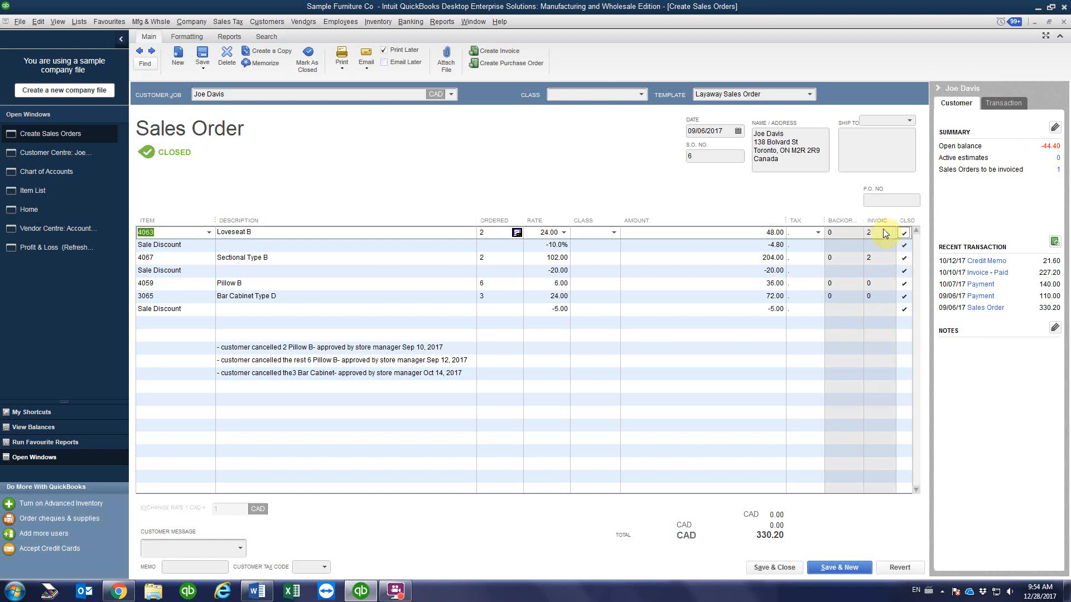
left_click(882, 260)
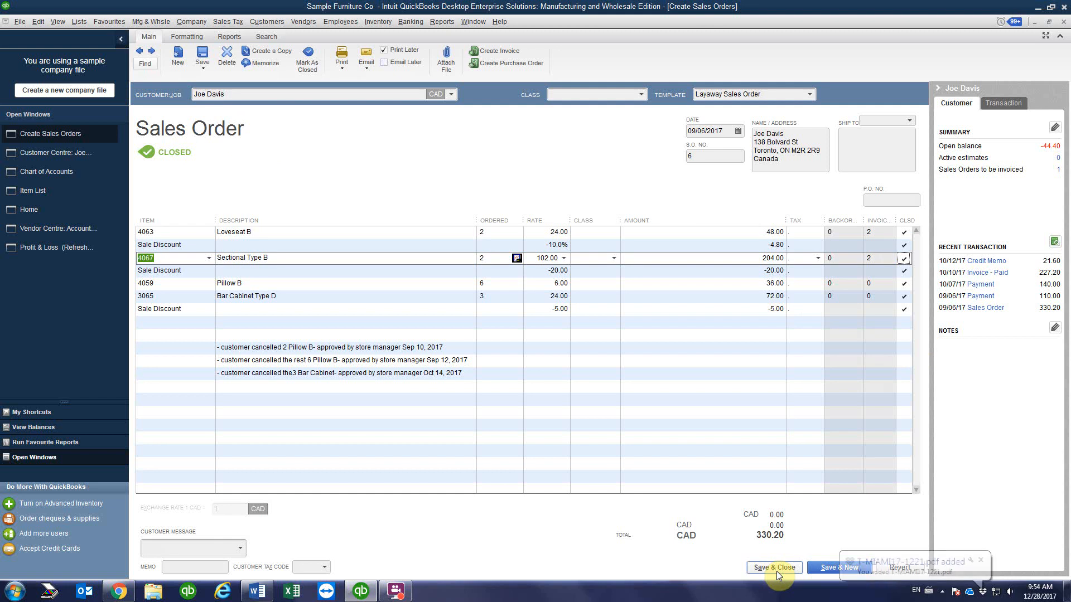
Step: Save and close the sales order, accepting the record, past-date and missing-class prompts
left_click(775, 568)
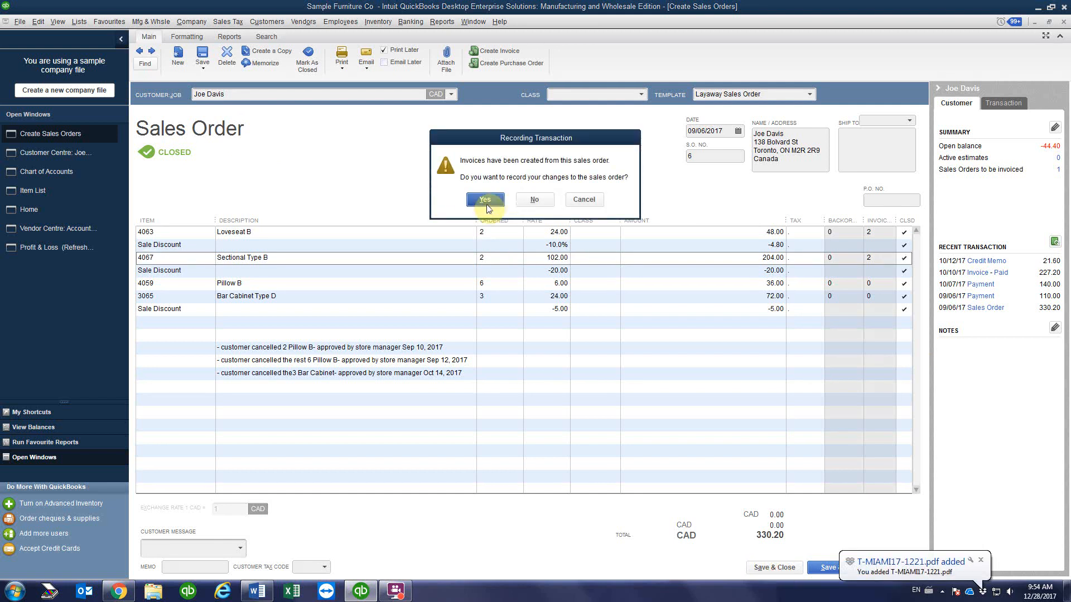
left_click(494, 206)
left_click(509, 266)
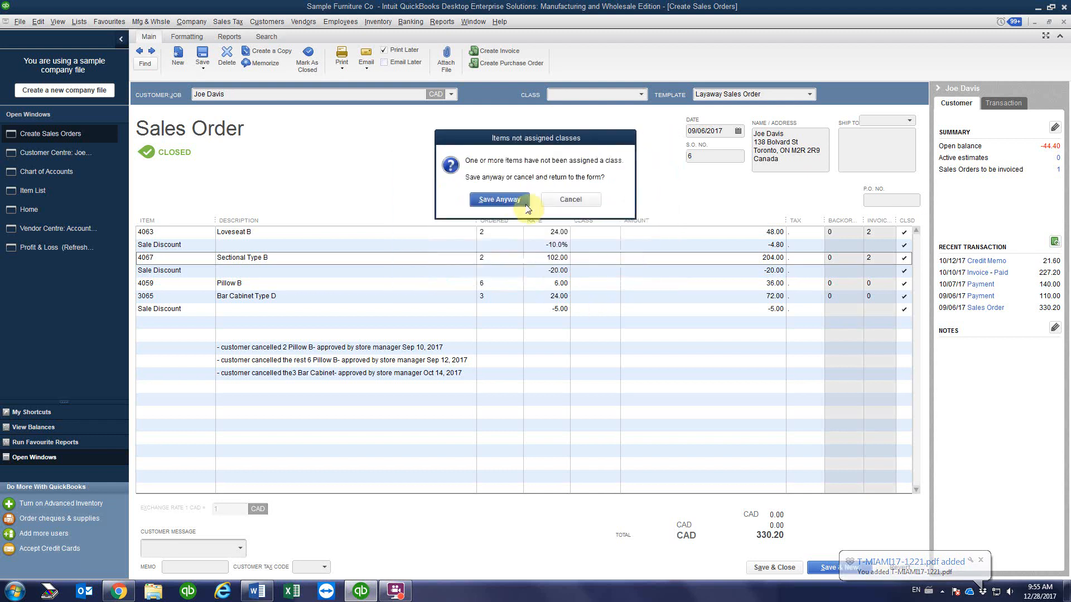
left_click(504, 201)
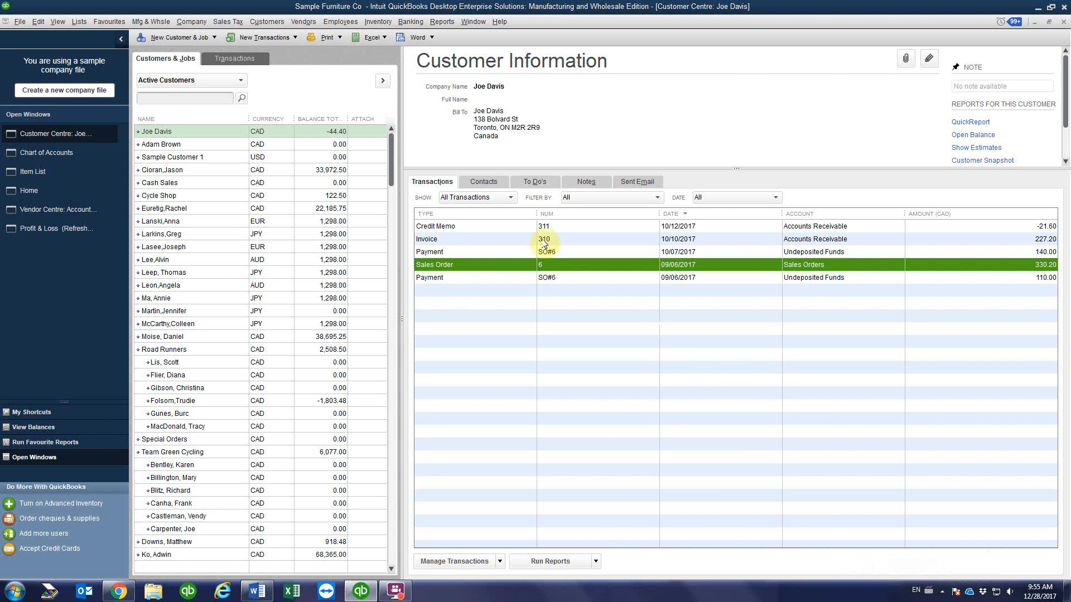
left_click(317, 132)
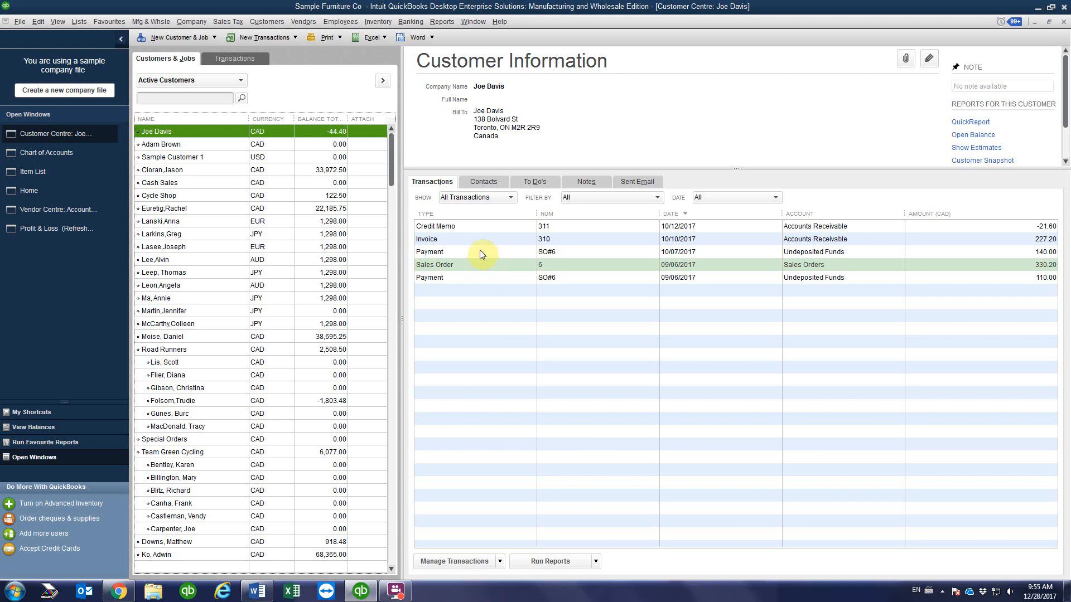
double_click(503, 277)
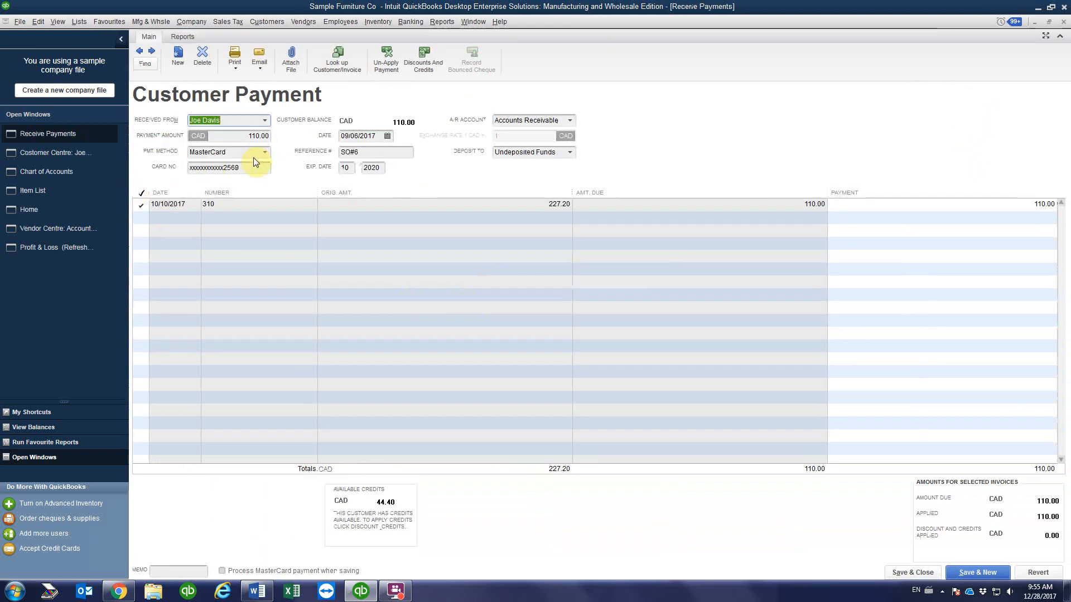
left_click(1063, 24)
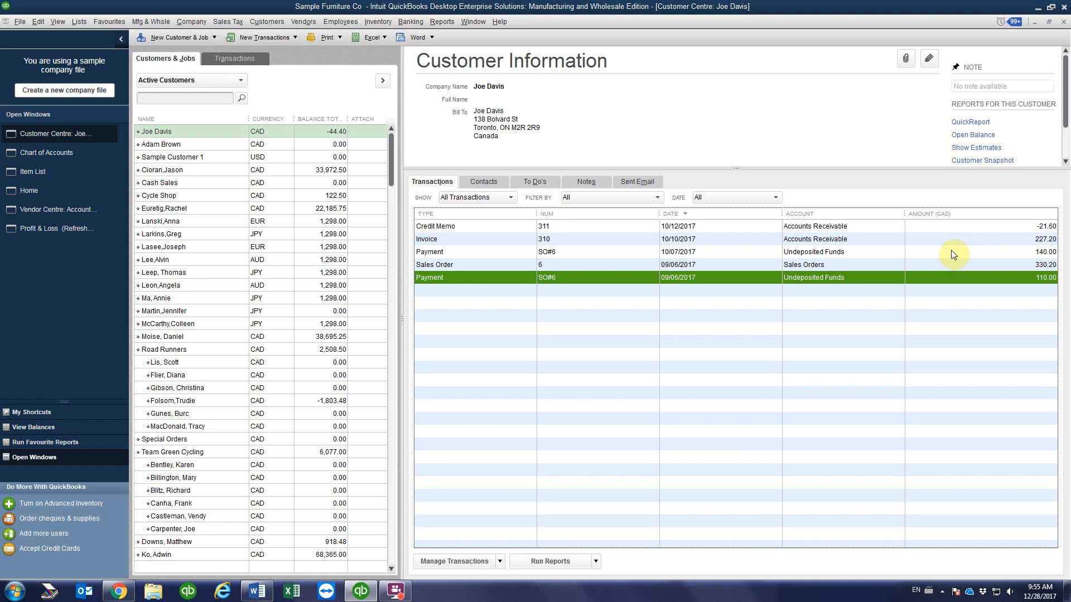
double_click(952, 252)
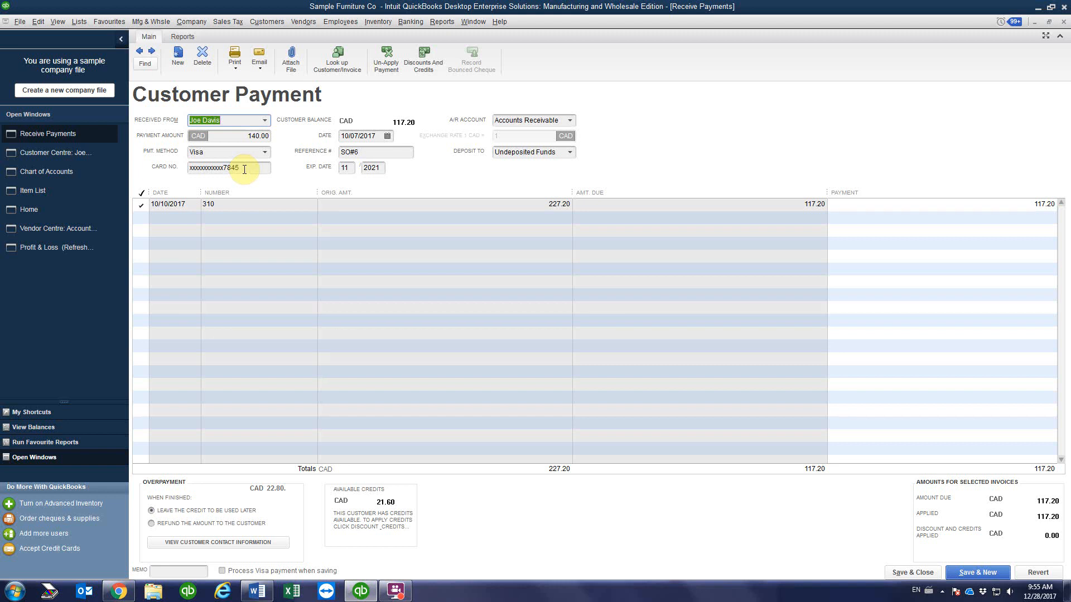
left_click(1063, 23)
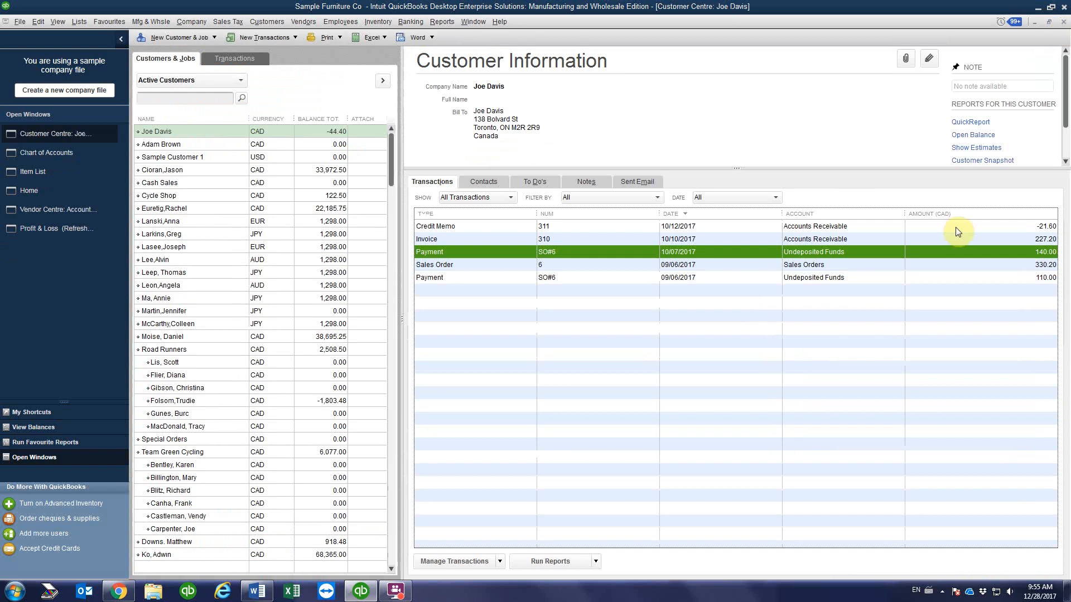
left_click(967, 226)
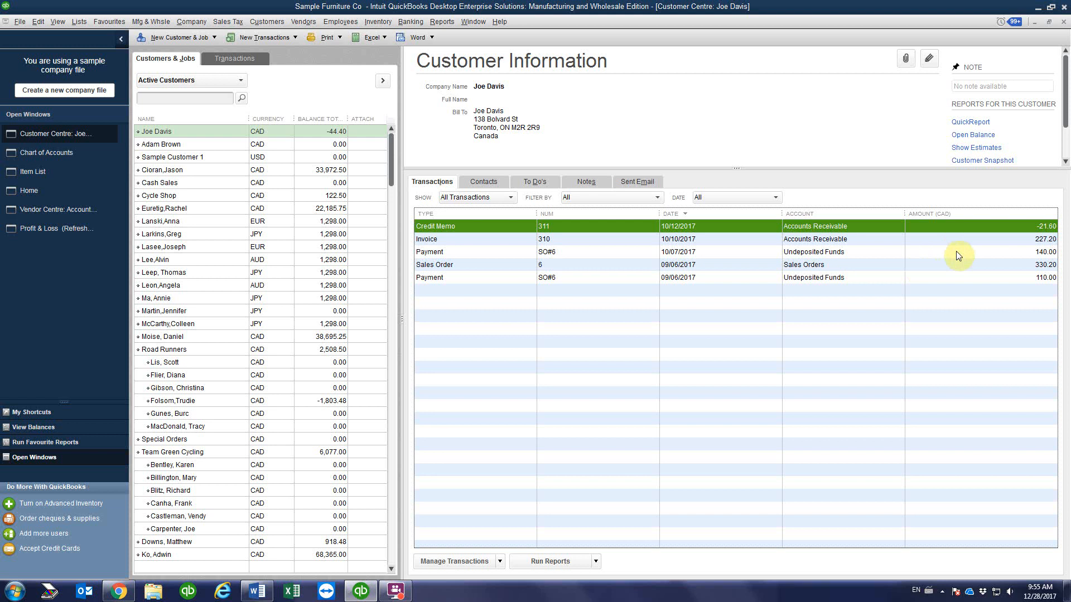
Step: Open the 140.00 payment SO#6 and return to the customer's overview
double_click(585, 256)
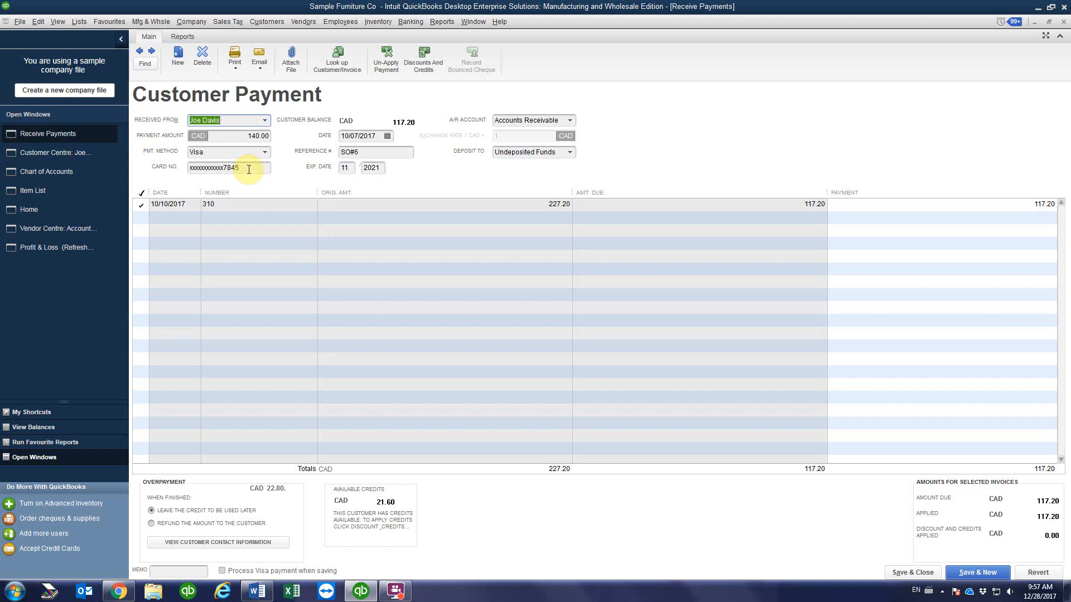
left_click(49, 151)
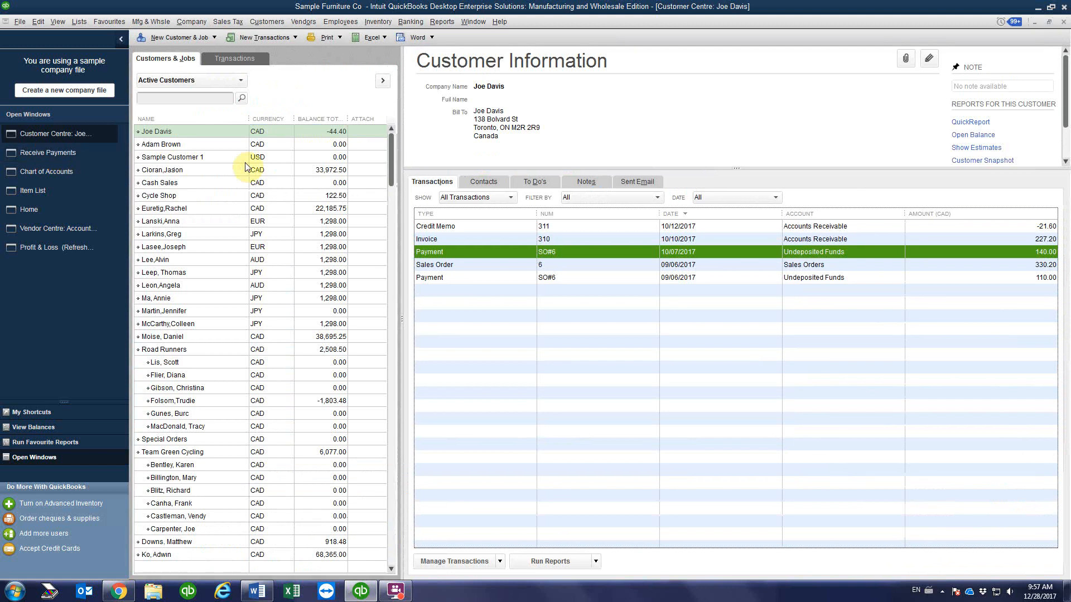
Step: Choose to refund the 22.80 overpayment to the customer and save the payment, accepting warnings
left_click(53, 152)
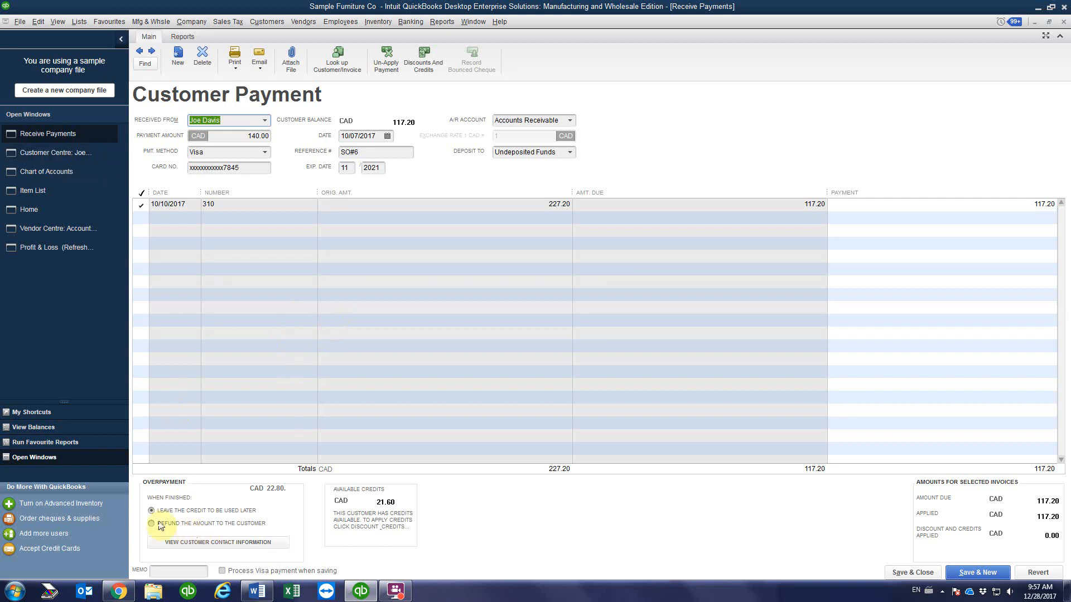
left_click(151, 524)
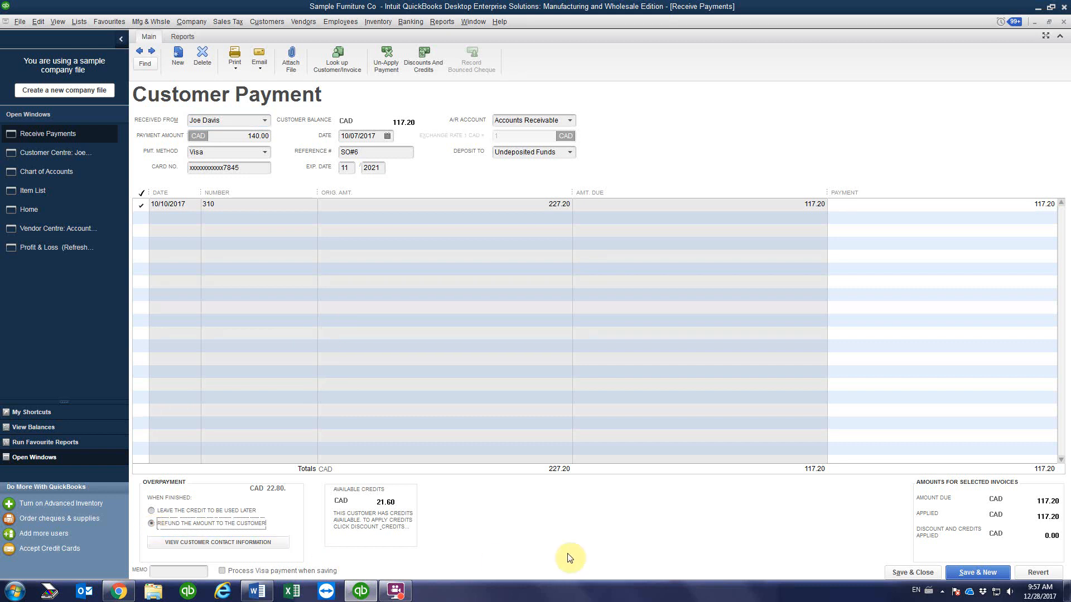
left_click(901, 575)
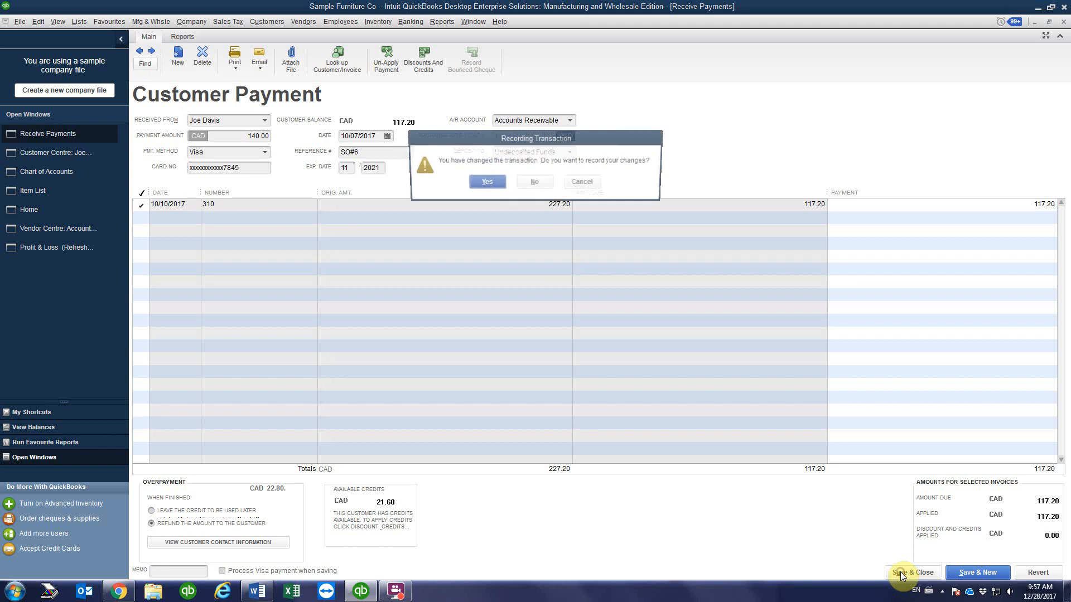
left_click(490, 188)
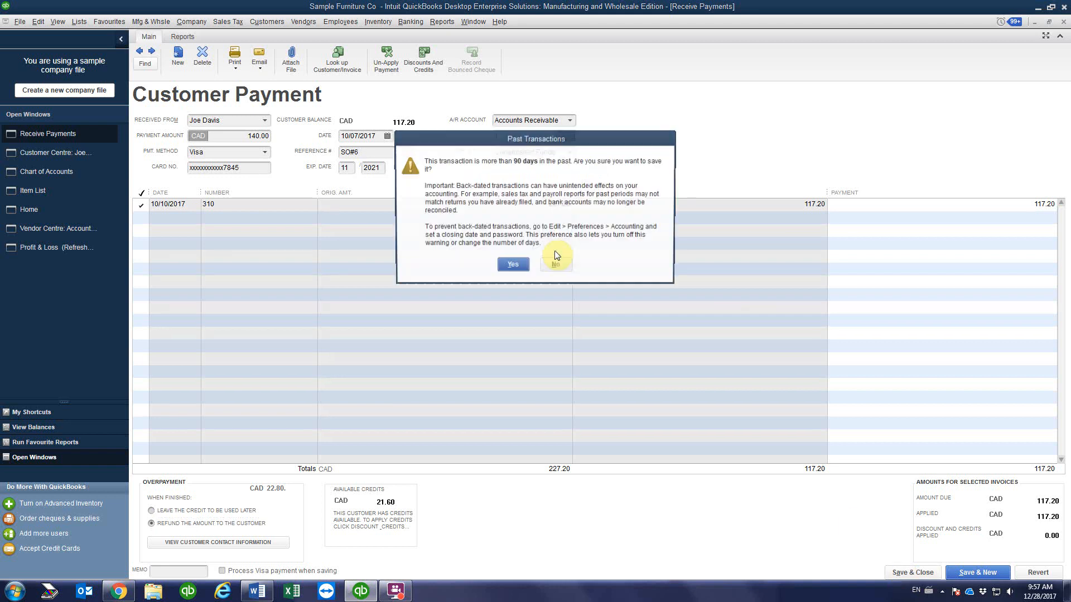
left_click(513, 268)
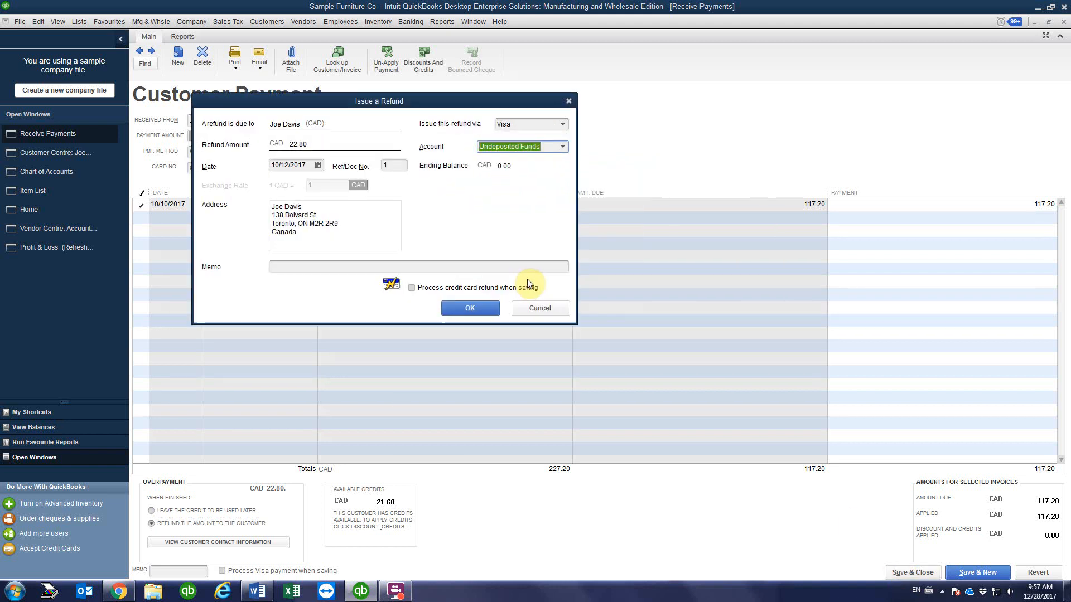
Step: Issue the 22.80 refund dated 10/16/2017 with the masked card number as its memo
left_click_drag(425, 93, 429, 237)
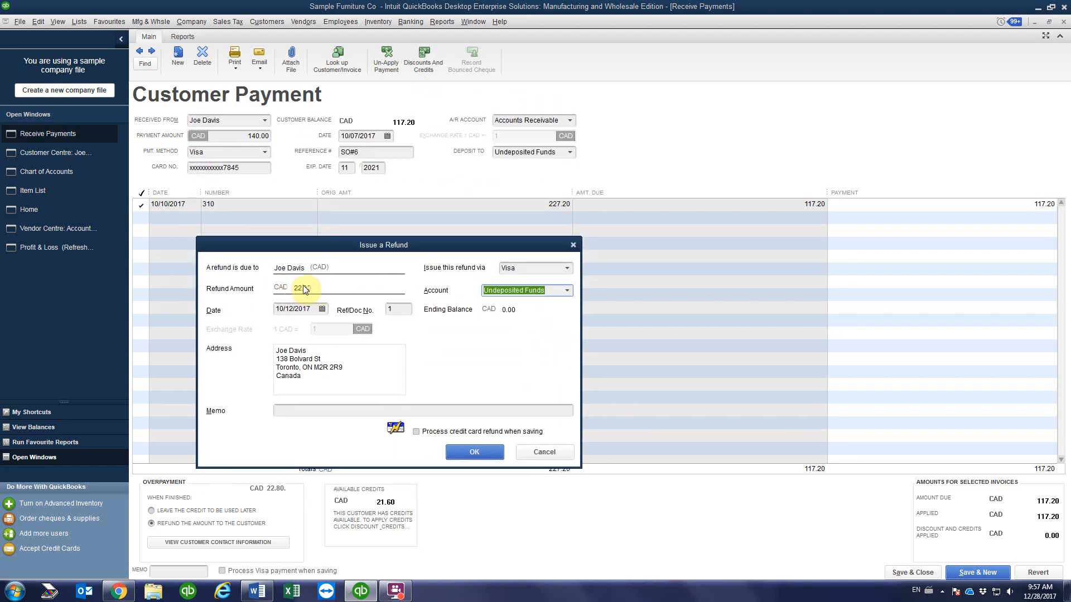
left_click(323, 309)
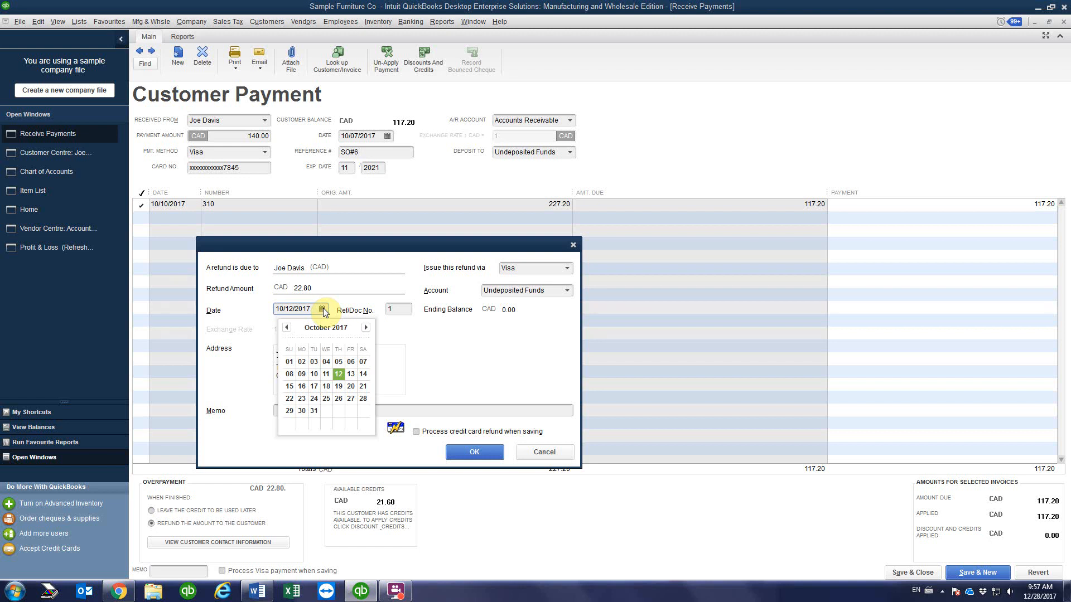
left_click(301, 386)
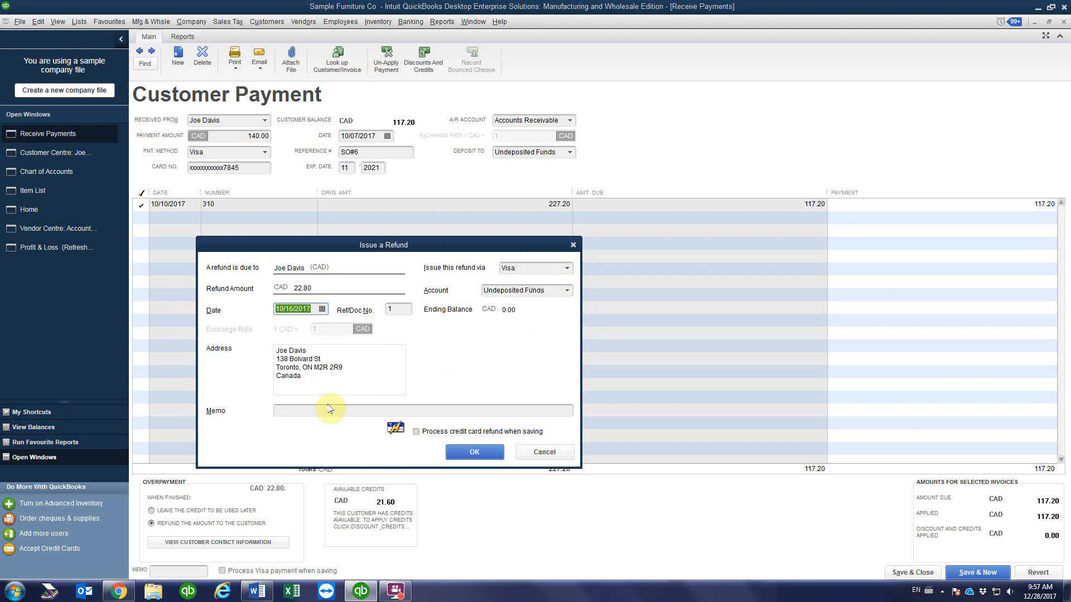
left_click(283, 411)
type("xxxxxxxxxxxx78456")
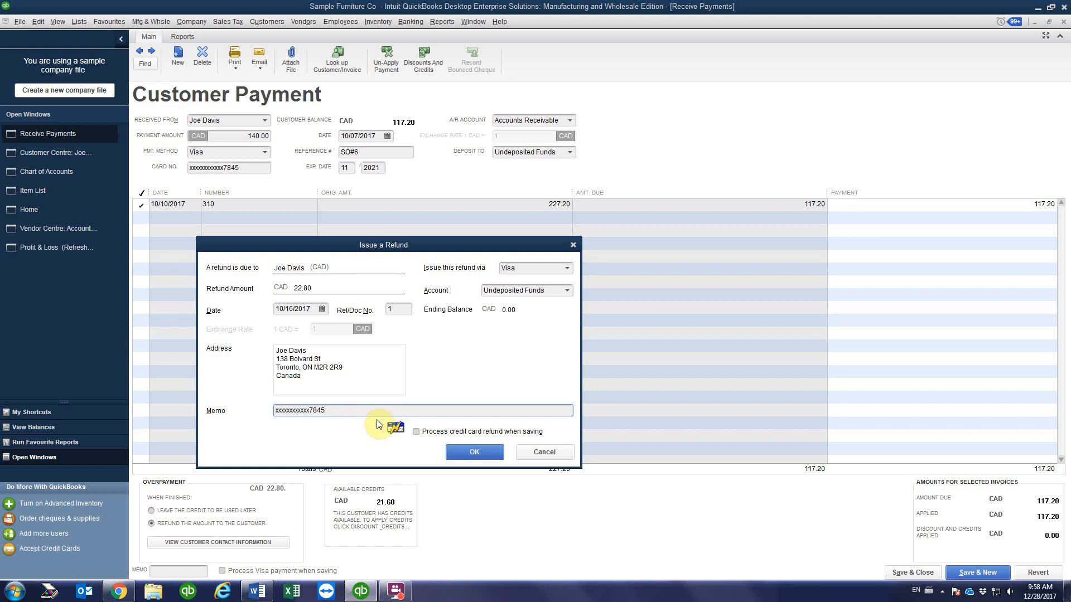
type("-")
left_click(479, 454)
Step: Accept the back-dated refund, then reopen credit memo 311 and end its Loveseat B description with a full stop
left_click(510, 267)
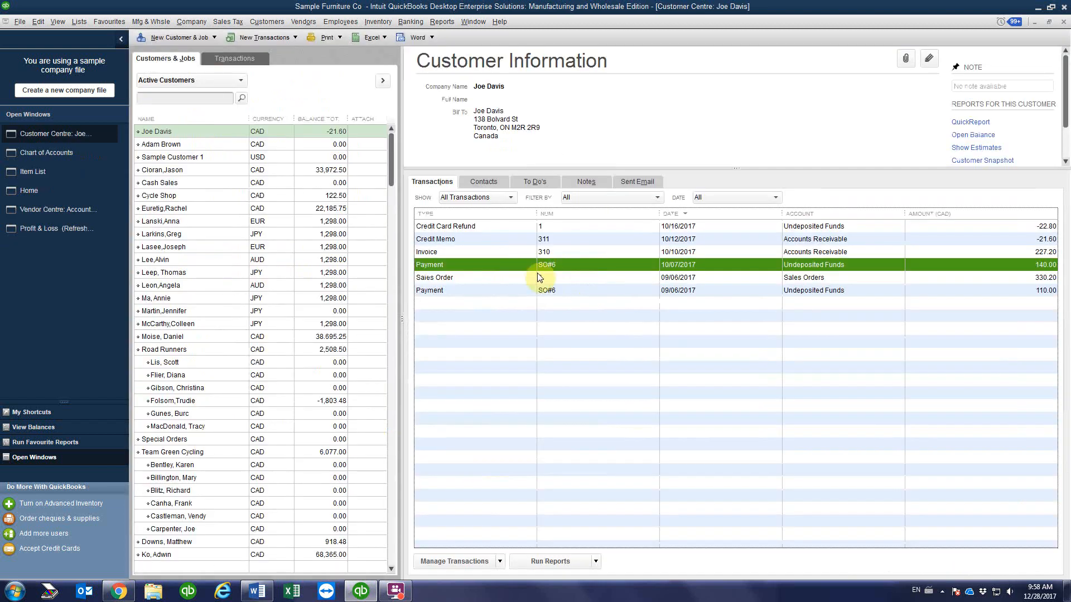
left_click(521, 226)
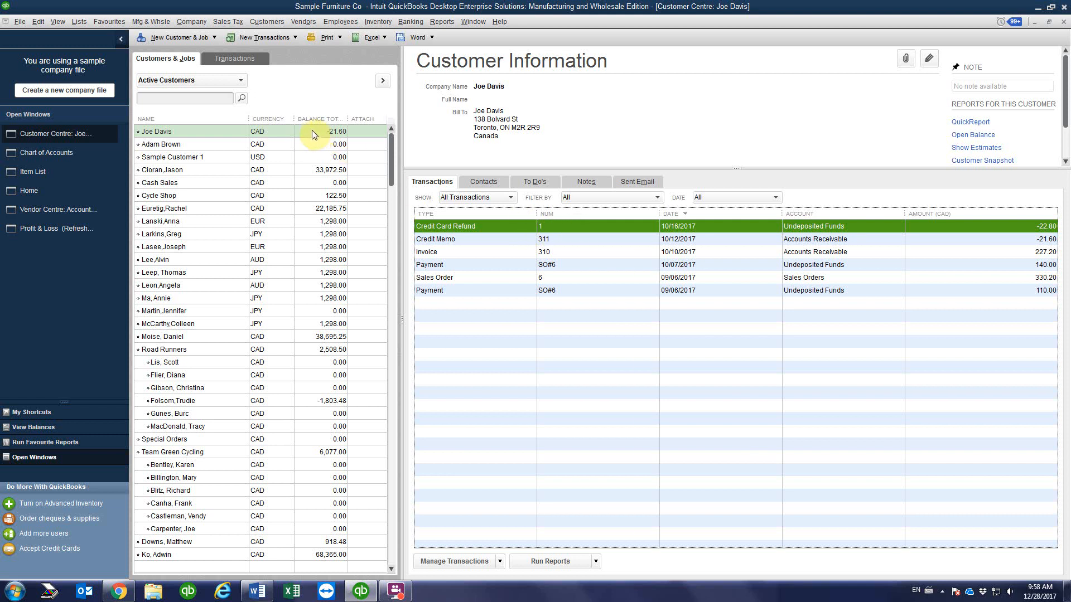
left_click(470, 240)
double_click(469, 240)
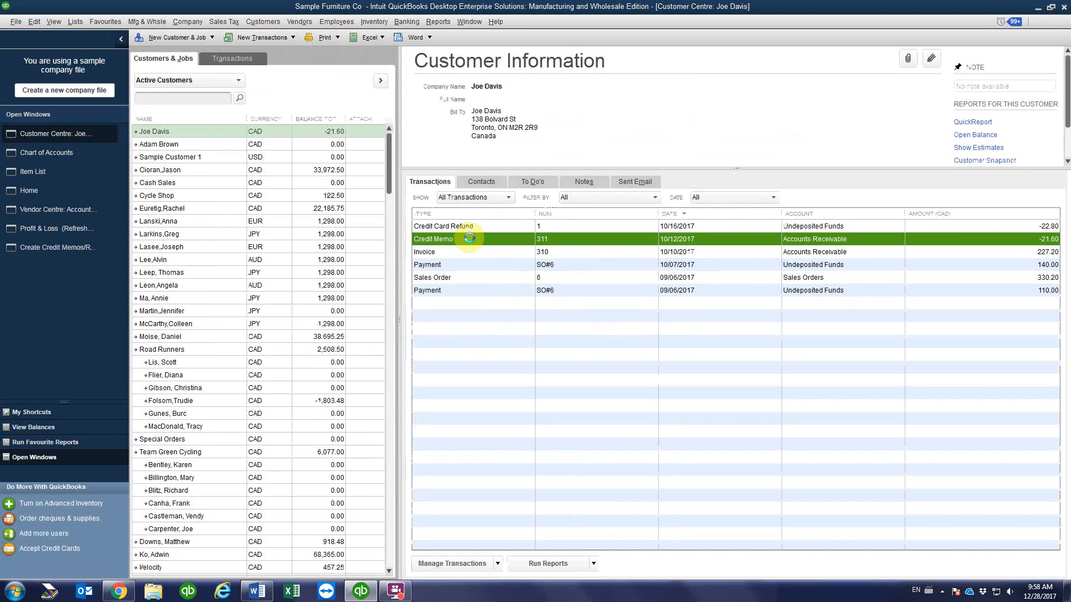
left_click(490, 286)
left_click(491, 286)
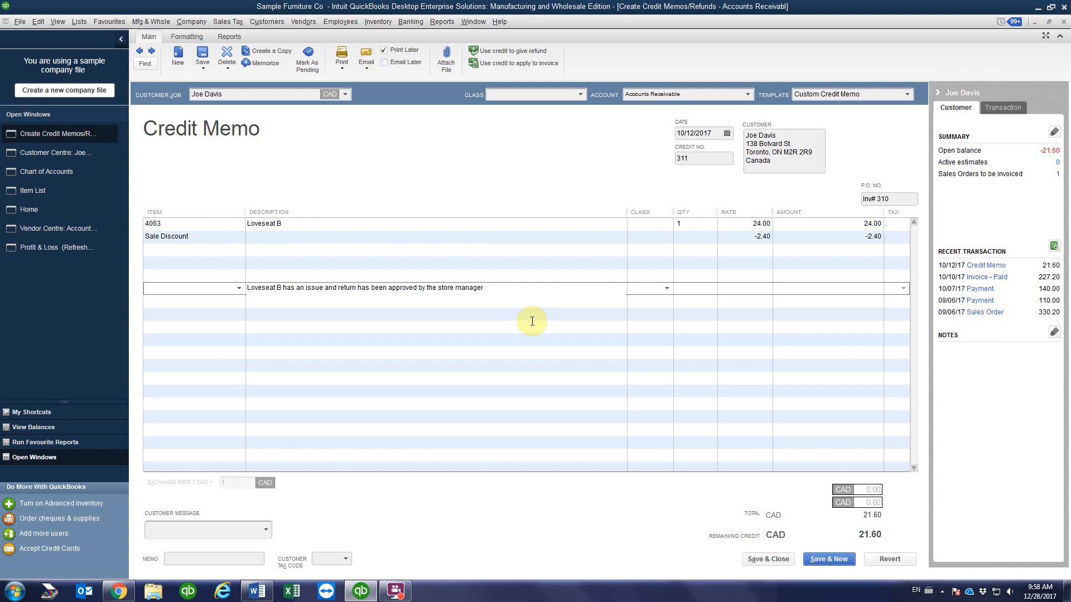
type(".")
Step: Save the edited credit memo 311, recording the change despite items lacking classes
left_click(486, 303)
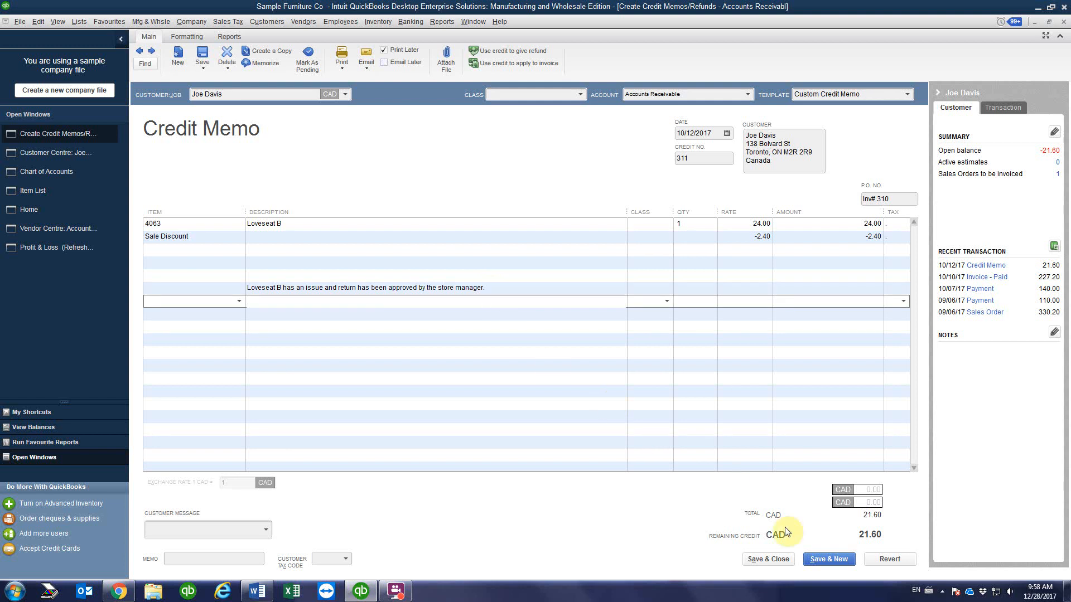
left_click(768, 559)
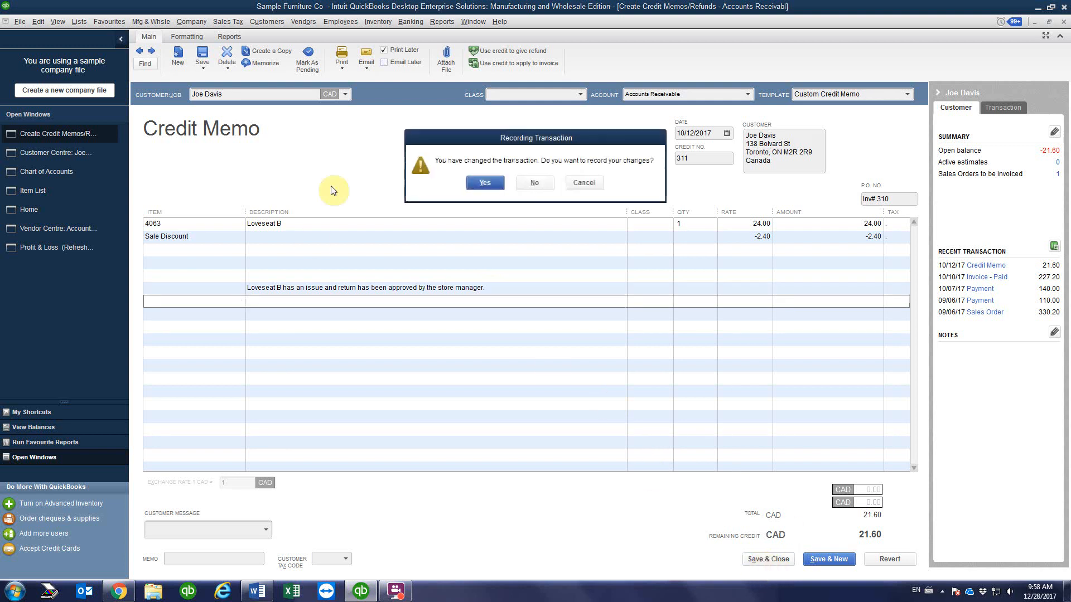
left_click(489, 187)
left_click(511, 268)
left_click(496, 200)
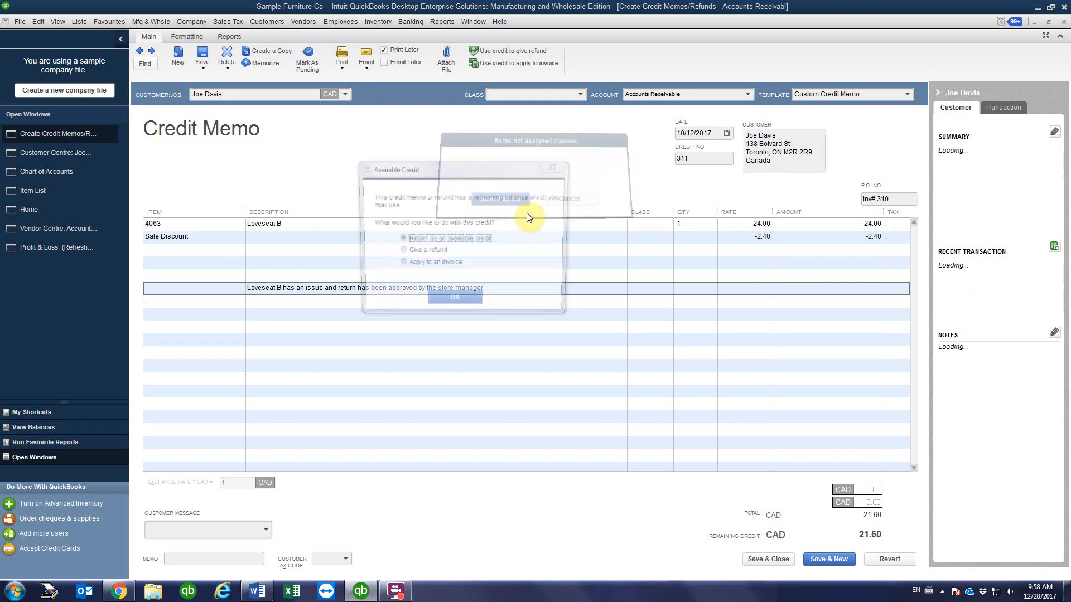
Step: Refund credit memo 311's remaining 21.60 credit to Visa, dated 10/16/2017
left_click(401, 252)
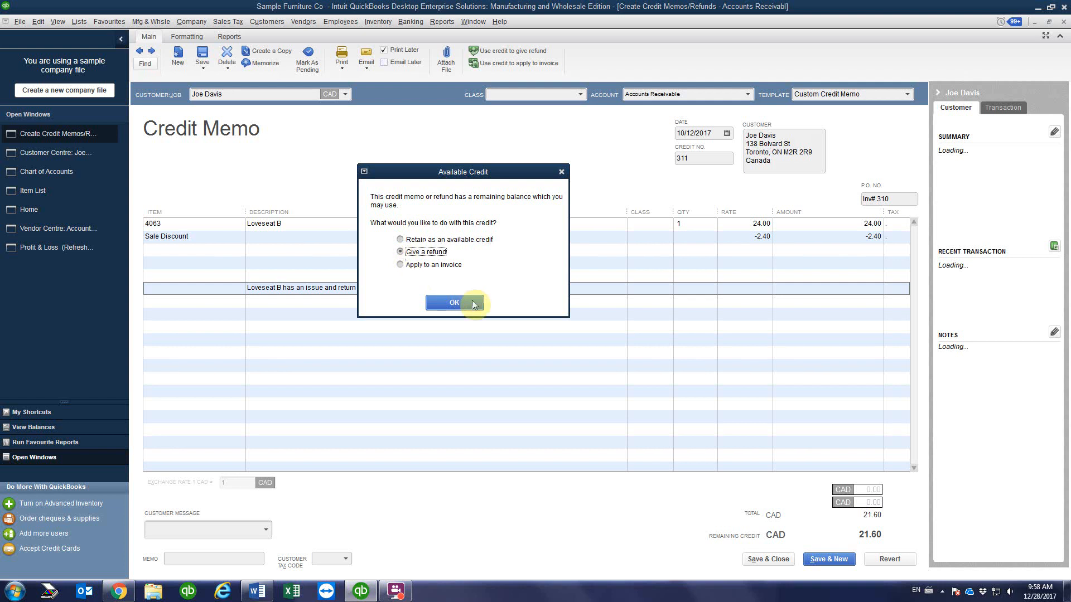
left_click(454, 304)
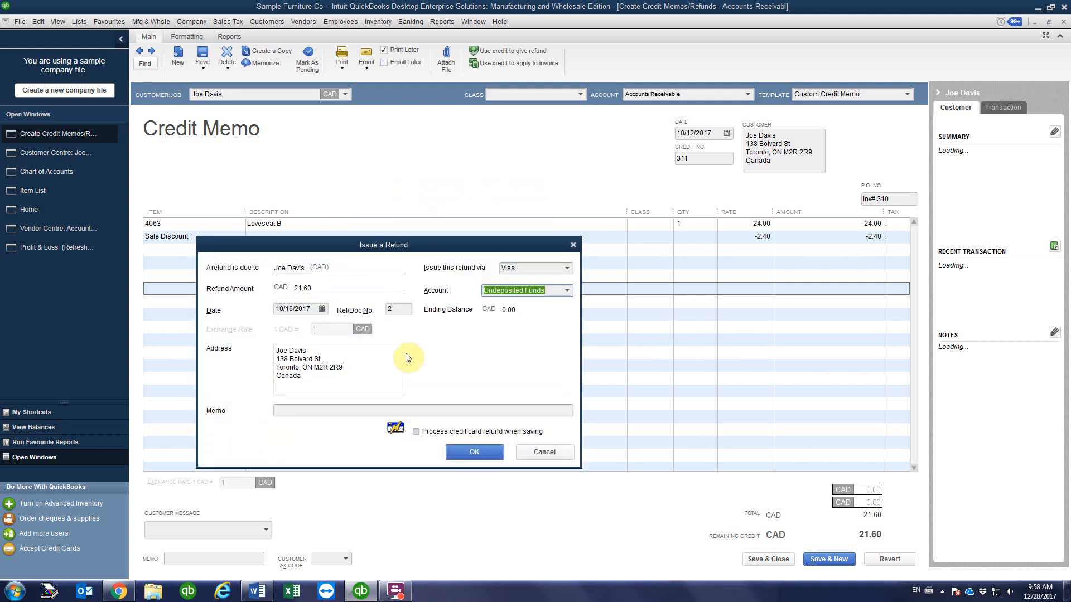
left_click(322, 309)
left_click(301, 385)
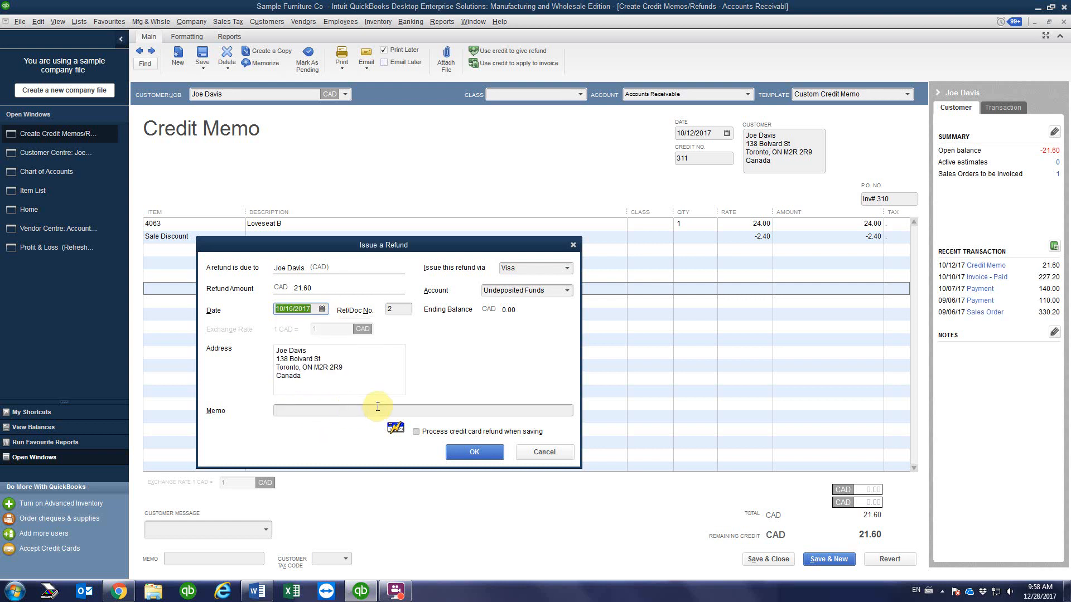
left_click(474, 452)
Step: Accept the back-dated refund and check the memo on the 22.80 credit card refund
left_click(505, 267)
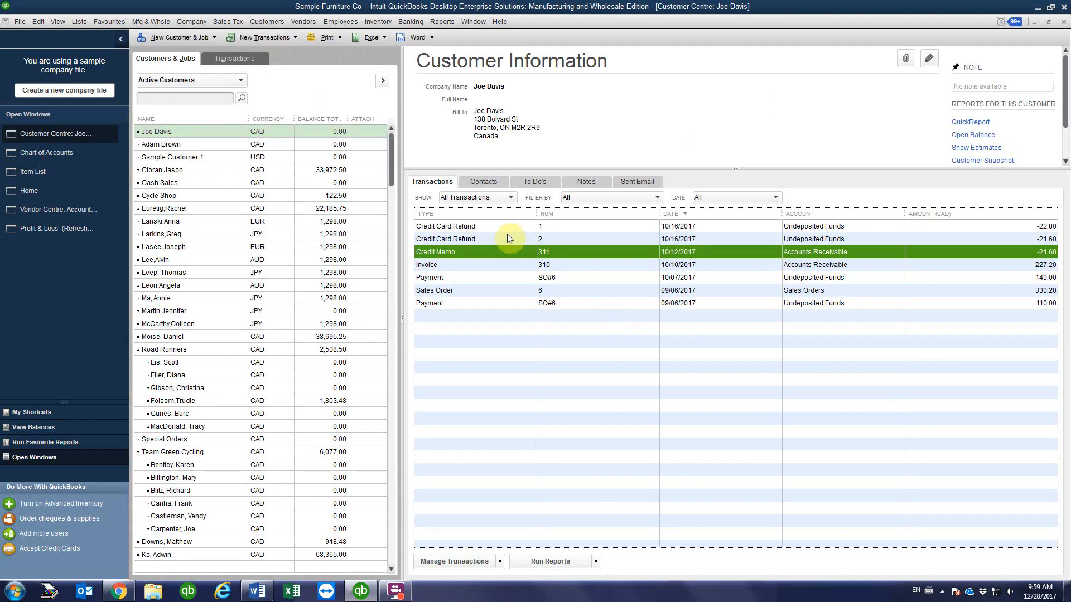
double_click(510, 227)
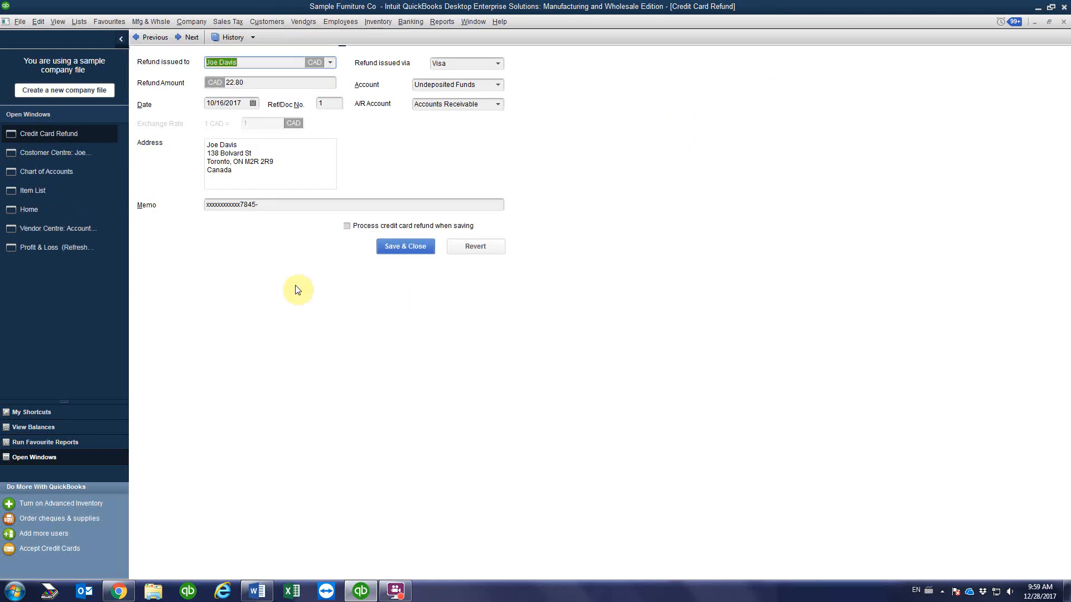
left_click_drag(270, 203, 135, 199)
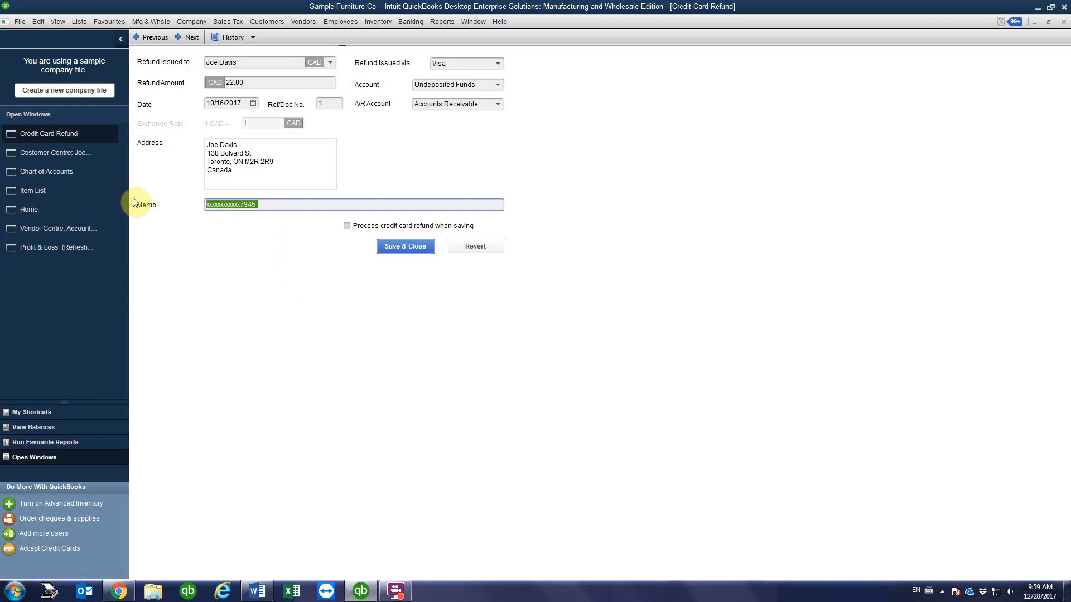
left_click(1062, 22)
Step: Save the 21.60 credit card refund with its card memo, confirming the back date
double_click(474, 235)
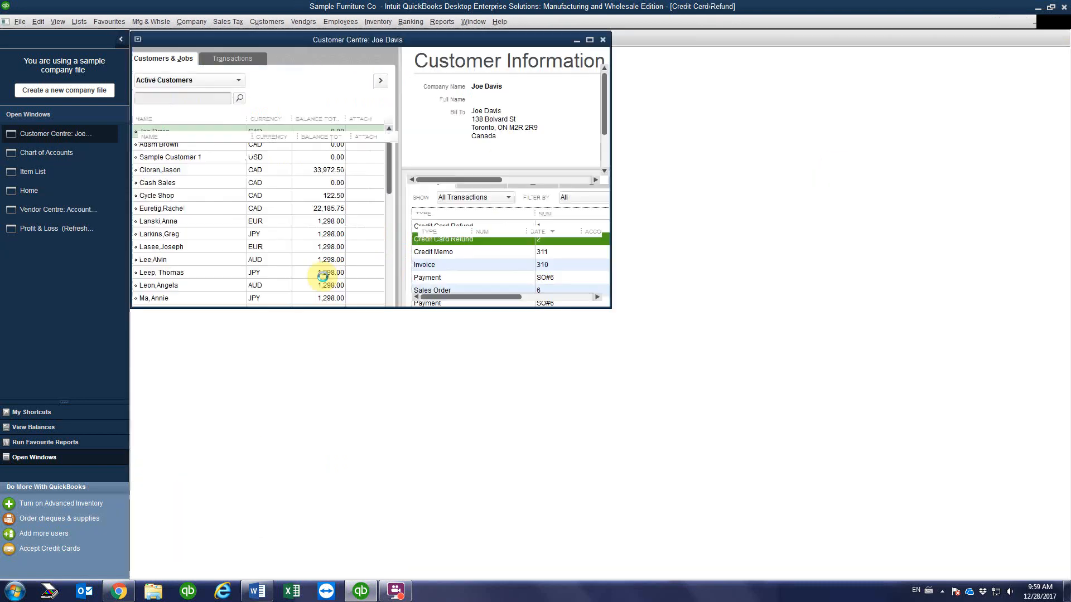
left_click(236, 204)
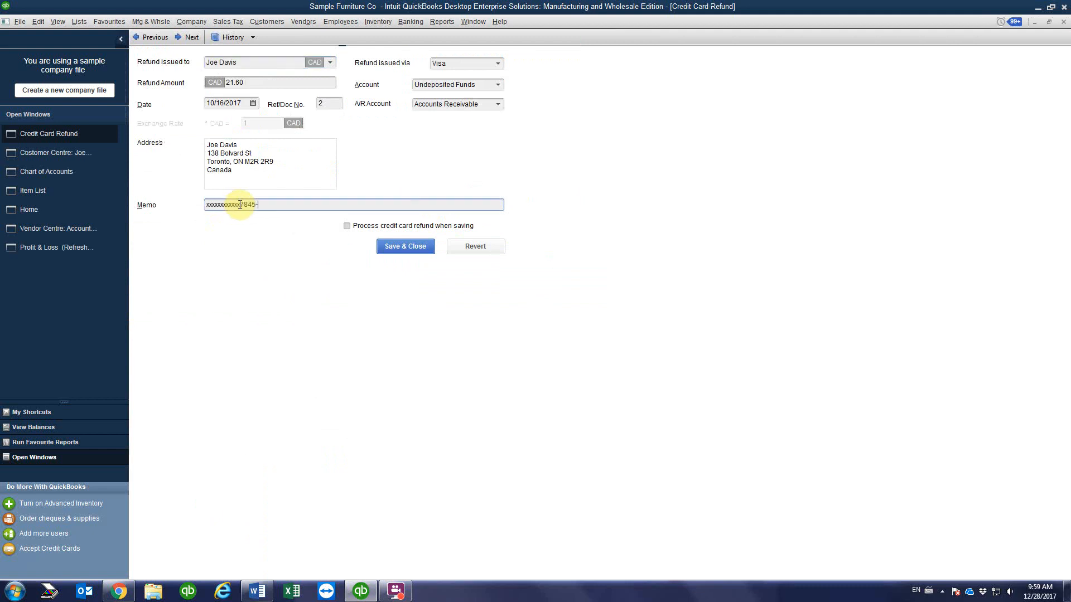
left_click(407, 246)
left_click(510, 266)
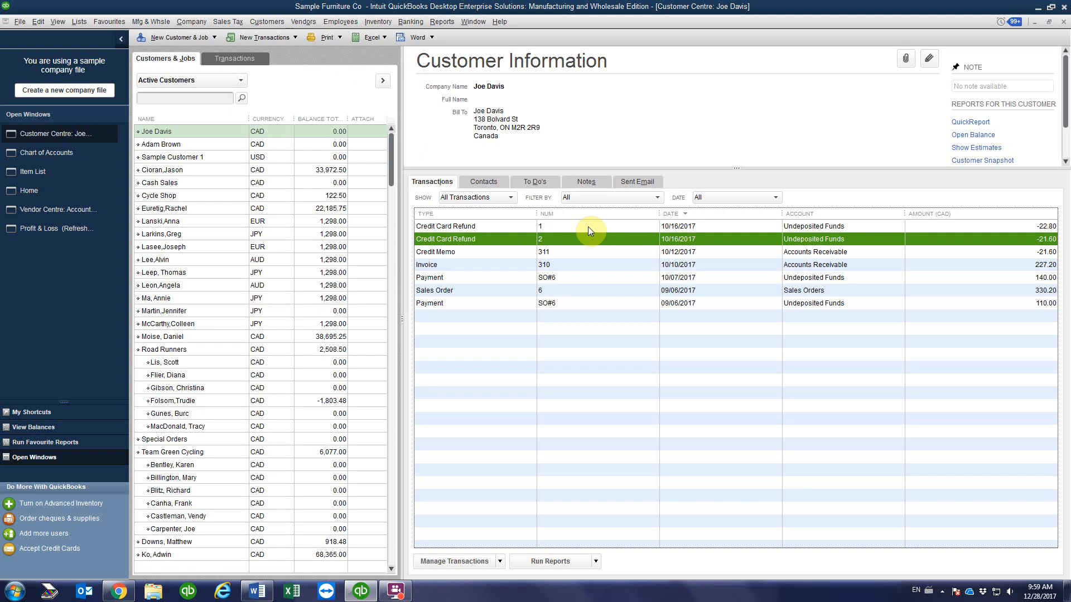
Step: Select the customer and compare his two 10/16/2017 credit card refunds, -22.80 and -21.60
left_click(310, 132)
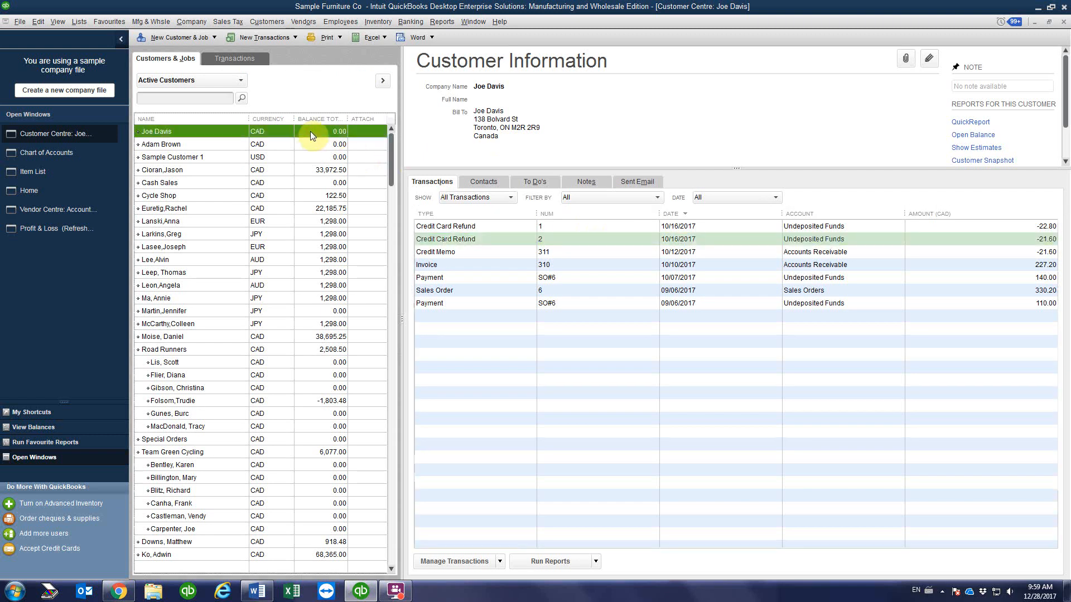
left_click(642, 228)
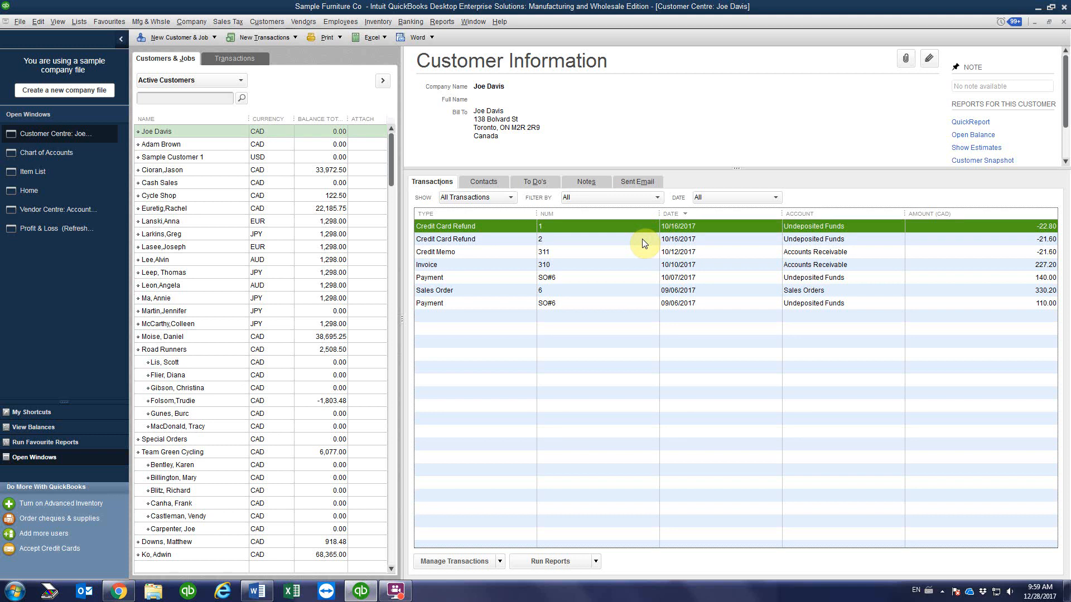
left_click(634, 240)
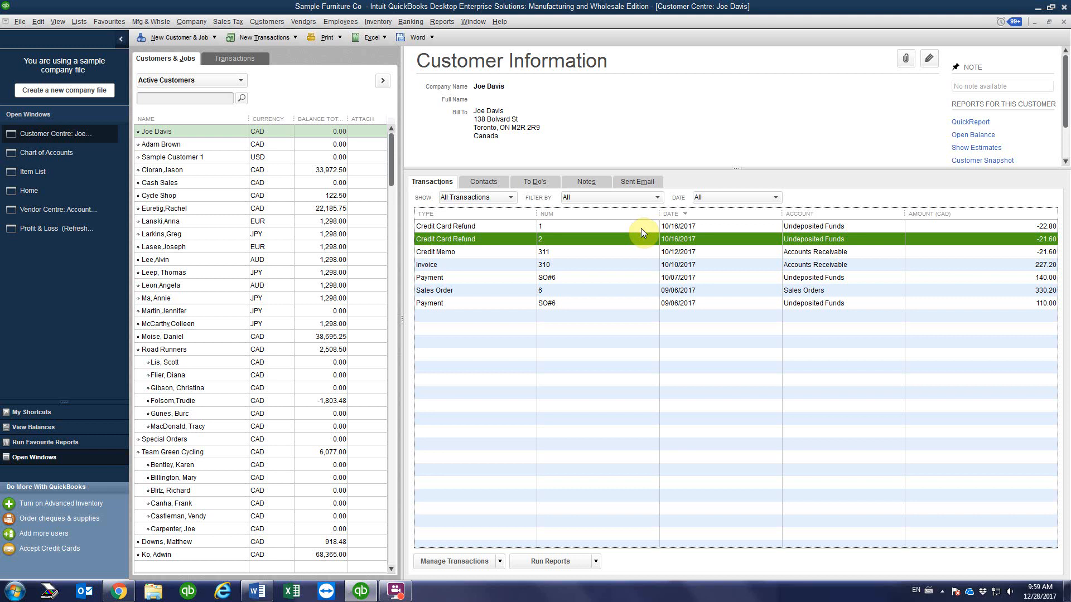
left_click(622, 228)
left_click(616, 240)
left_click(608, 229)
left_click(613, 238)
left_click(614, 230)
left_click(613, 239)
left_click(616, 228)
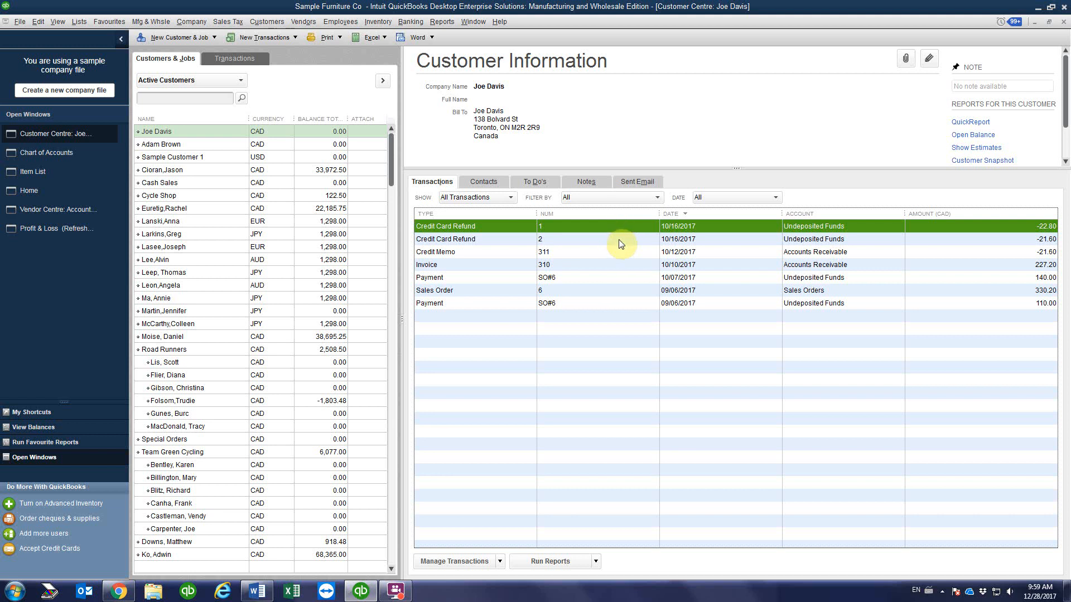
Step: Delete the 22.80 credit card refund from the customer's transactions
double_click(567, 224)
left_click(38, 21)
left_click(88, 126)
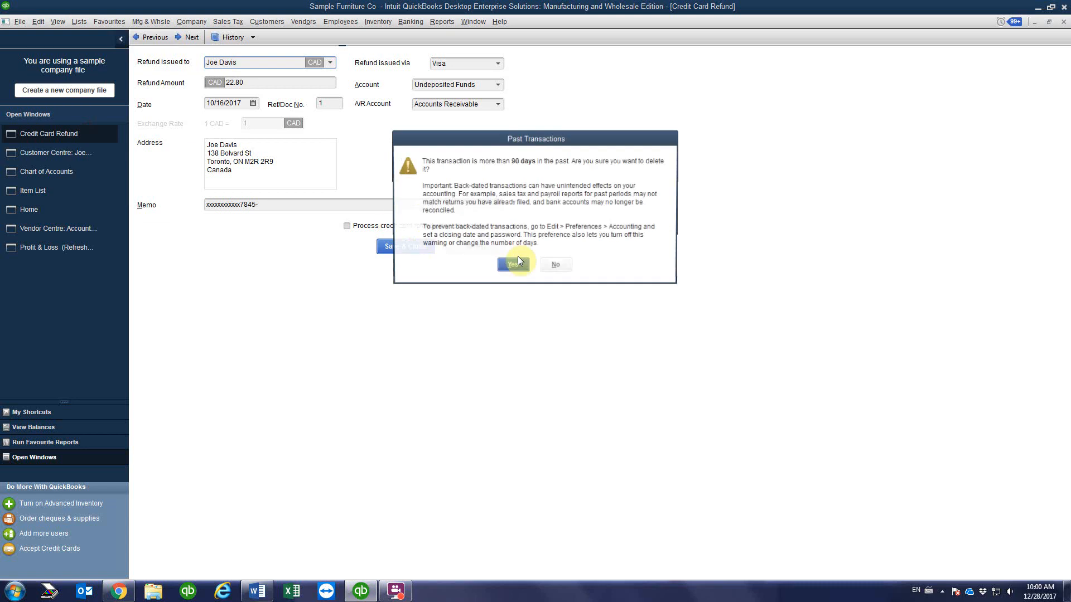
left_click(513, 267)
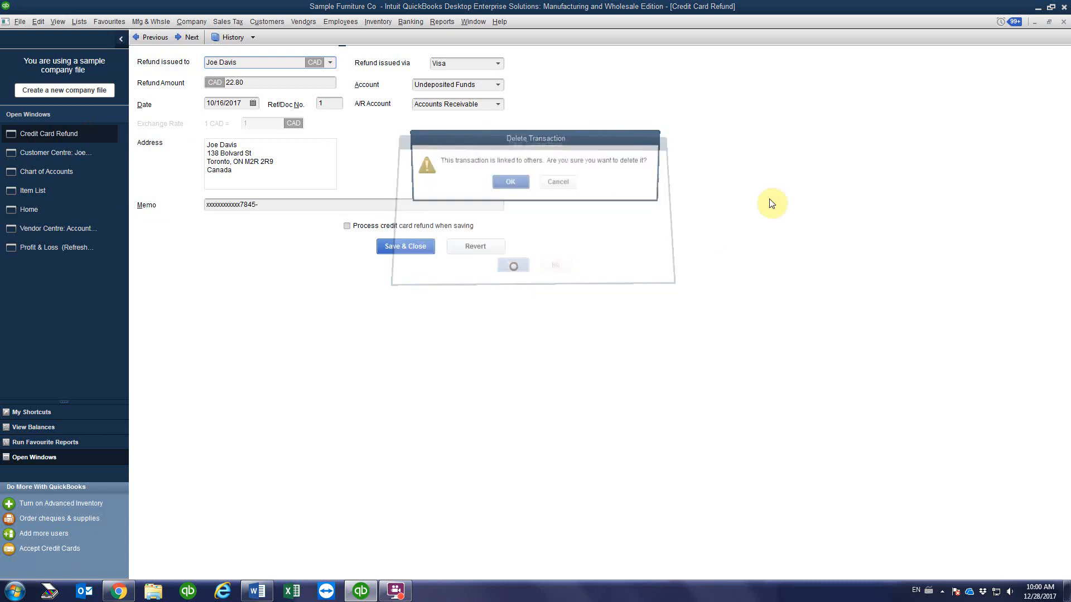
left_click(517, 192)
left_click(1063, 21)
Step: Delete the 21.60 credit card refund, then start a new Receive Payments form
double_click(533, 226)
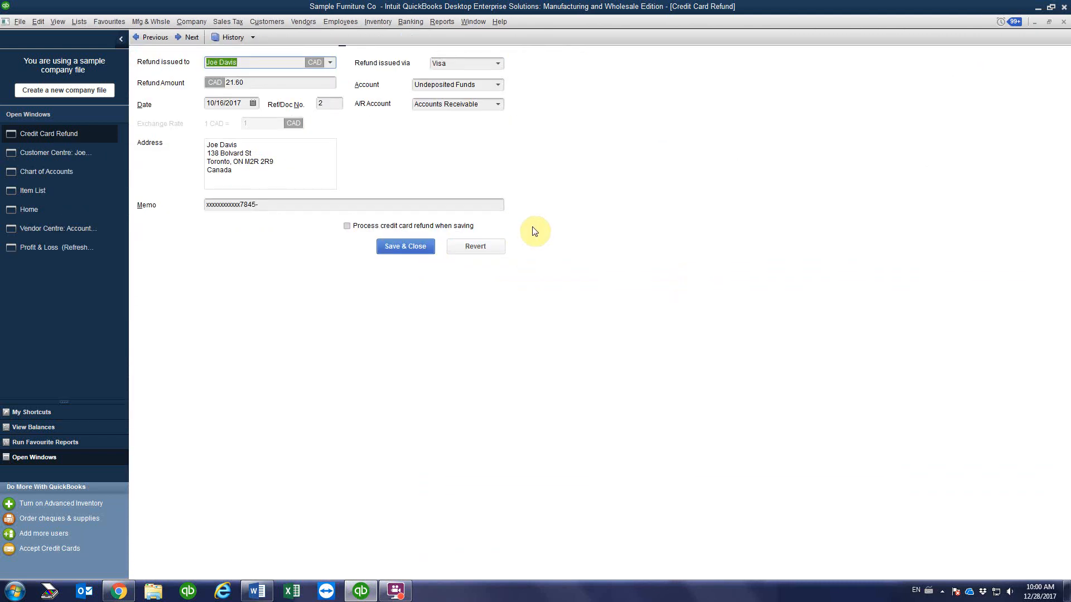
left_click(40, 22)
left_click(74, 124)
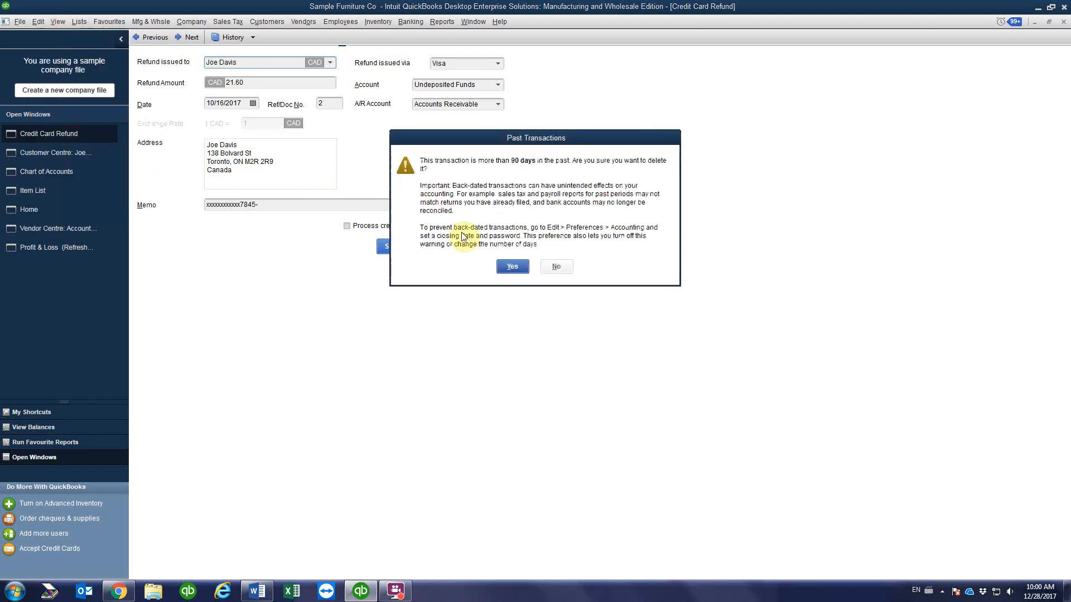
left_click(513, 267)
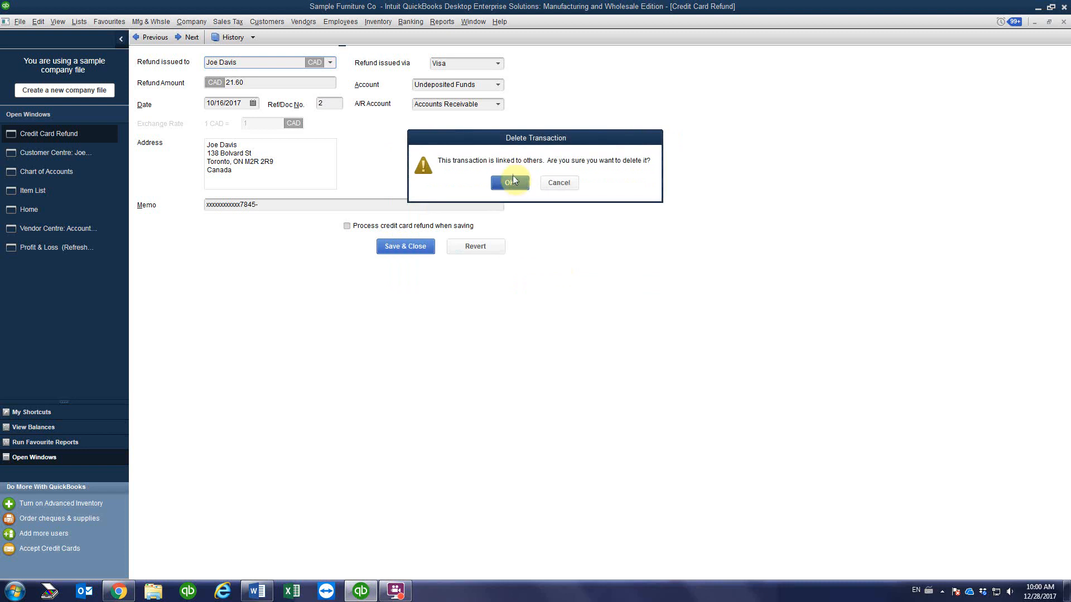
left_click(510, 182)
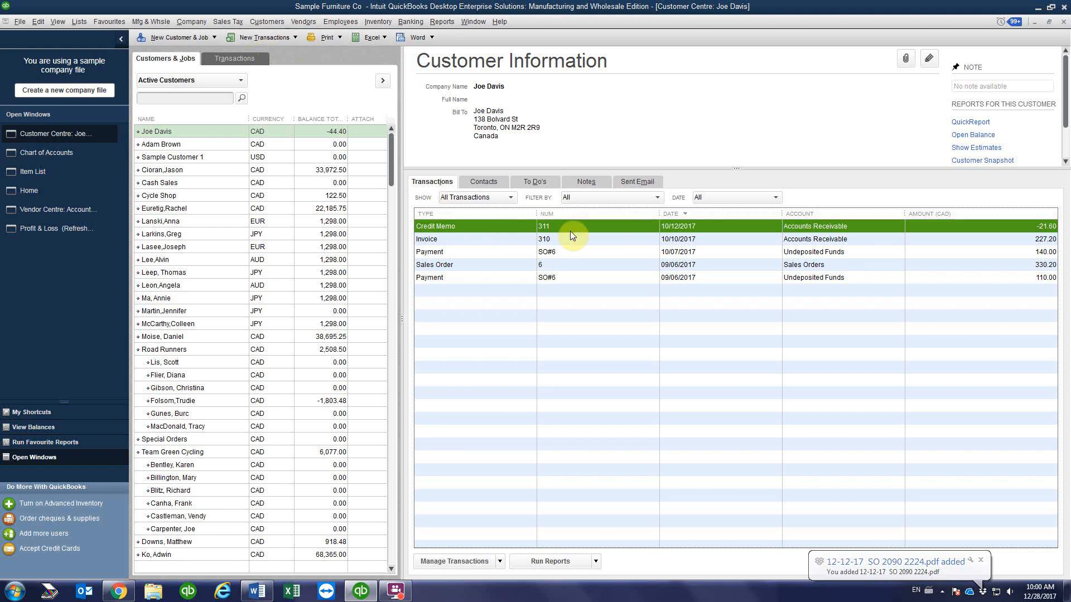
left_click(263, 37)
left_click(273, 107)
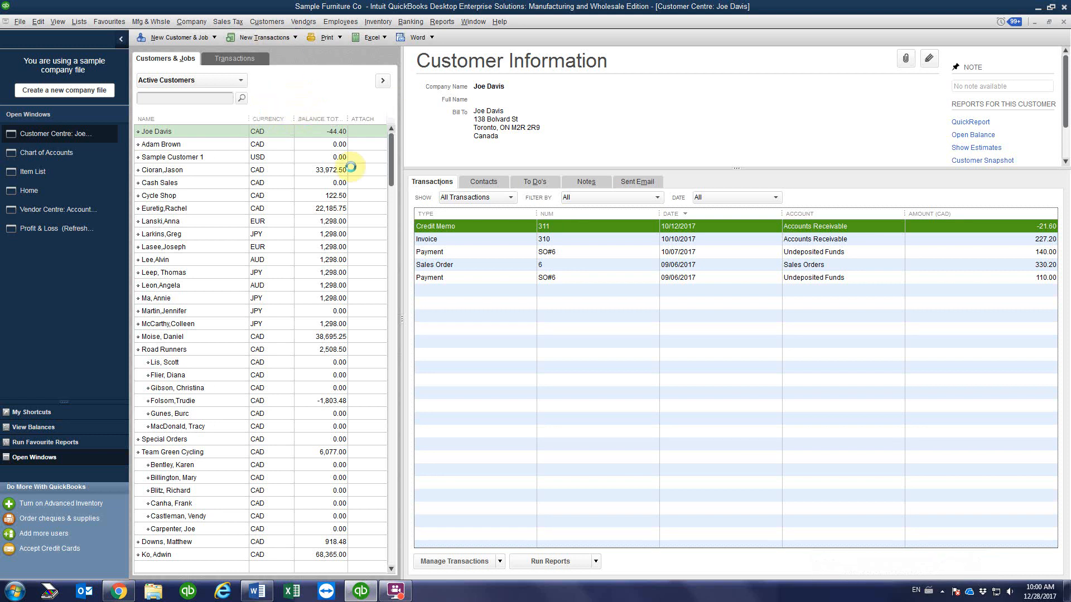
Step: Enter a 44.40 payment with the masked Visa card number pasted in
left_click(239, 136)
type("44.40")
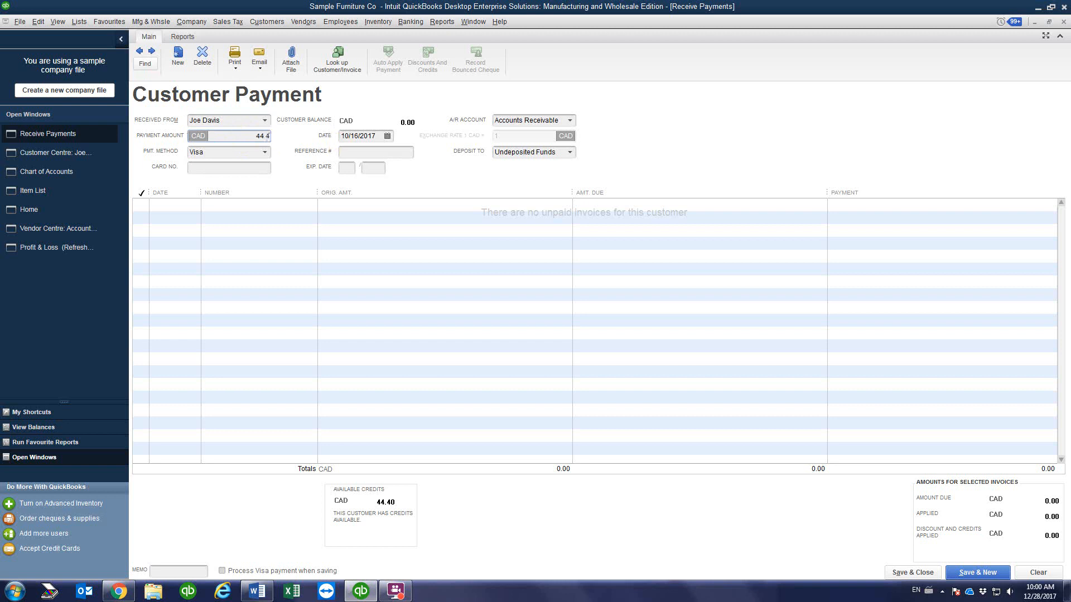
left_click(214, 168)
right_click(215, 170)
left_click(249, 217)
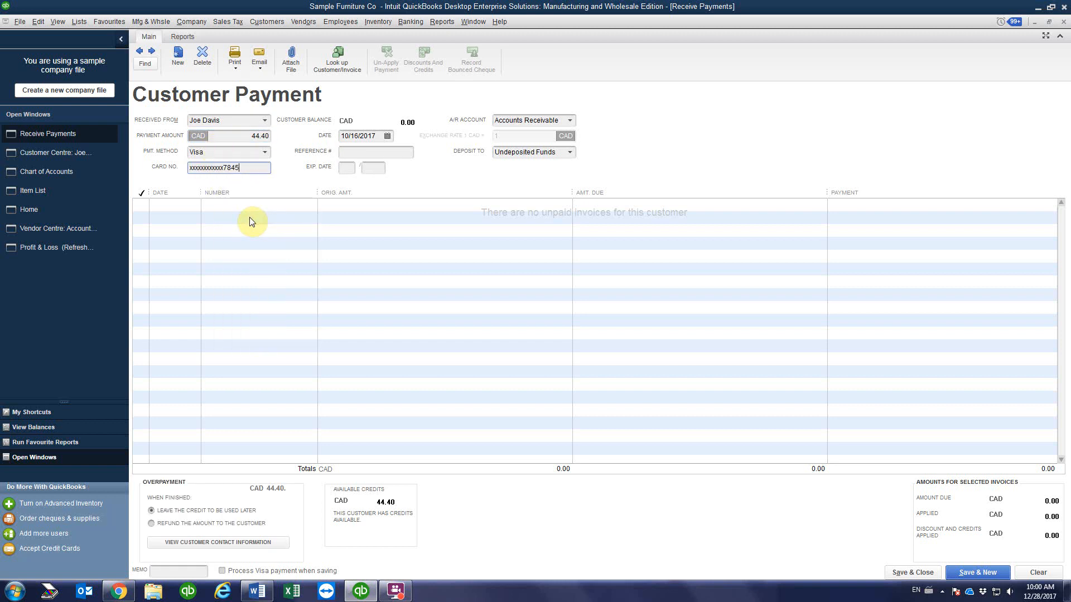
left_click(348, 168)
Step: Save the payment and refund the 44.40 to the customer, using the masked card number as memo
left_click(151, 523)
left_click(899, 572)
left_click(515, 265)
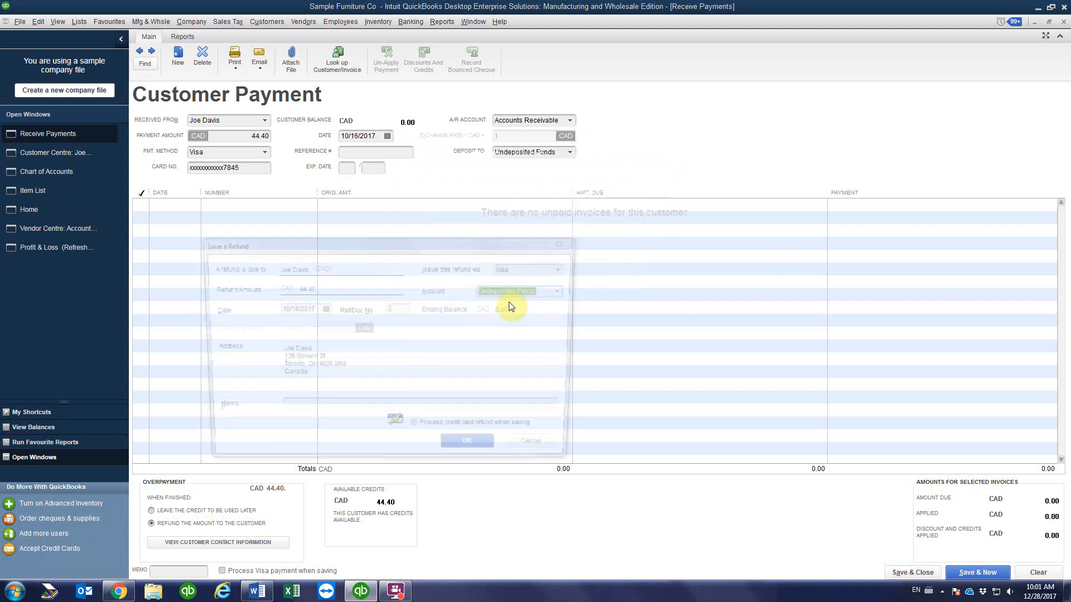
left_click(309, 287)
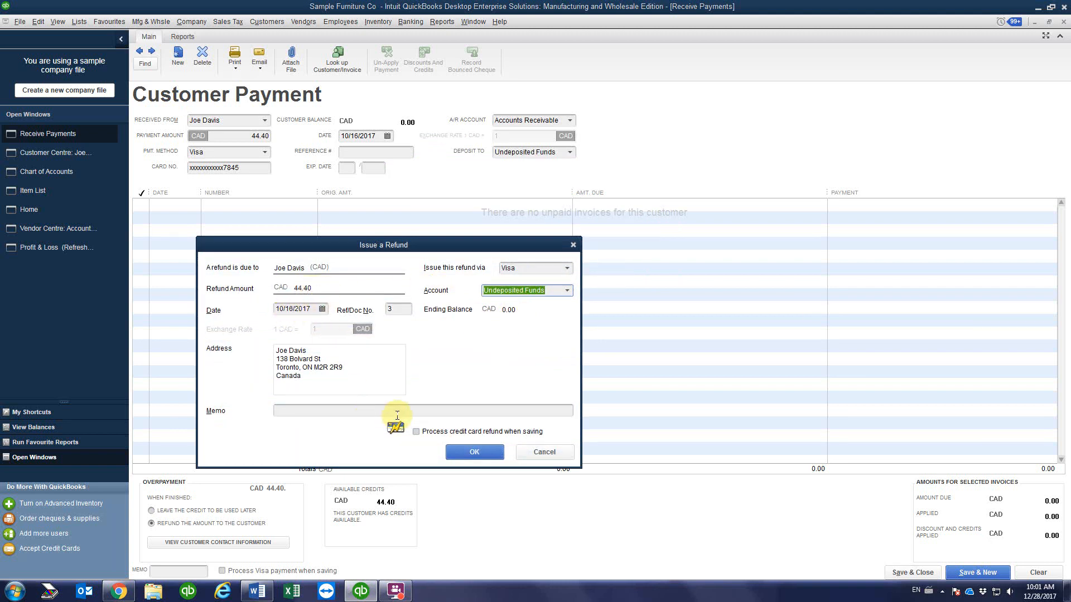
left_click(322, 410)
left_click(354, 447)
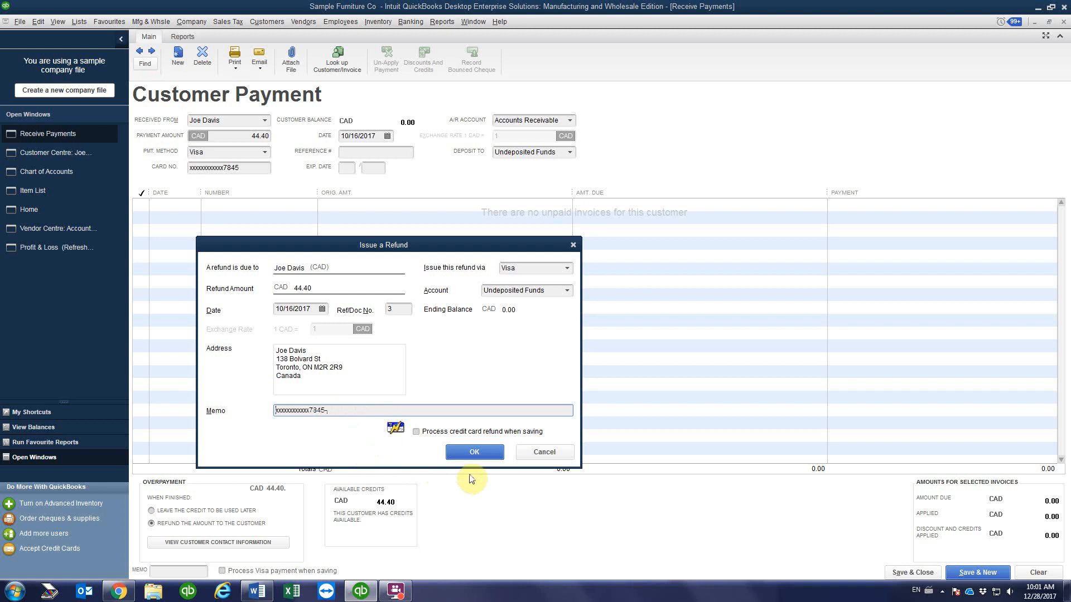
left_click(474, 452)
left_click(509, 265)
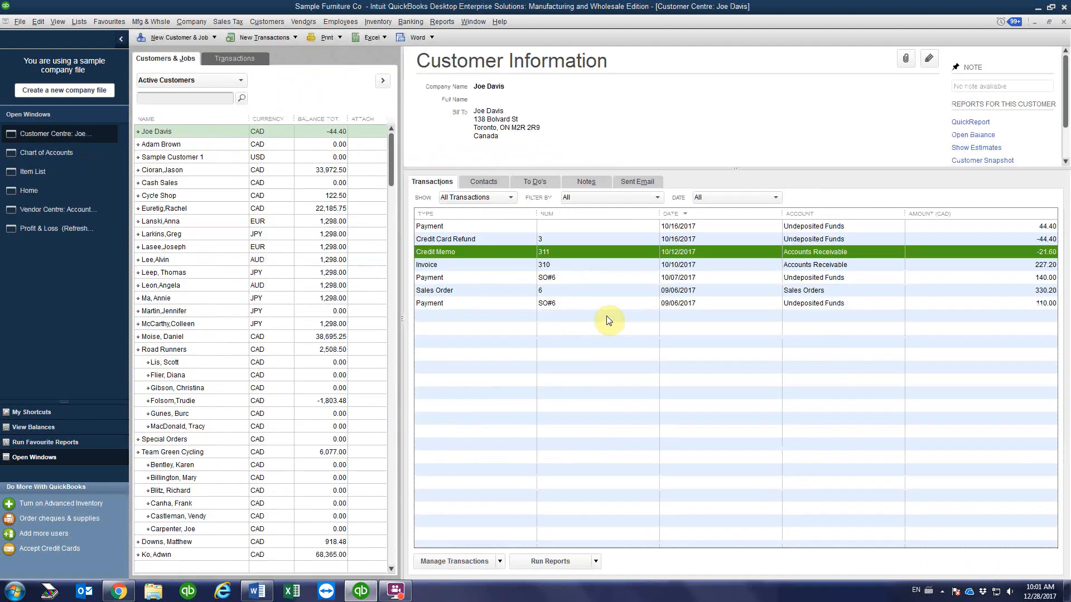
Step: Delete the 44.40 payment, leaving credit card refund 3 (-44.40) and a 0.00 balance
left_click(639, 229)
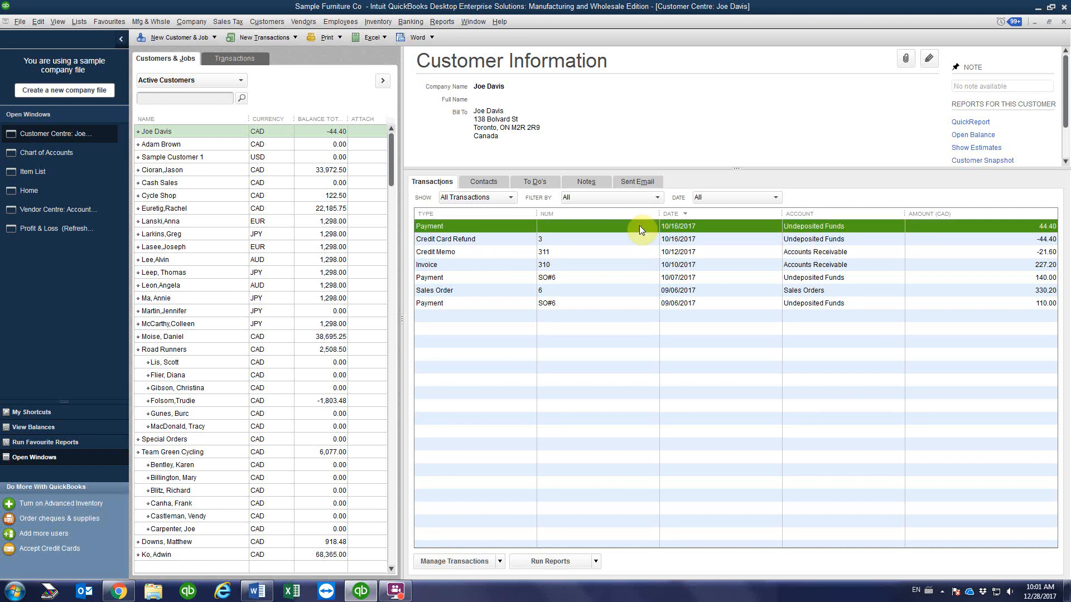
double_click(639, 226)
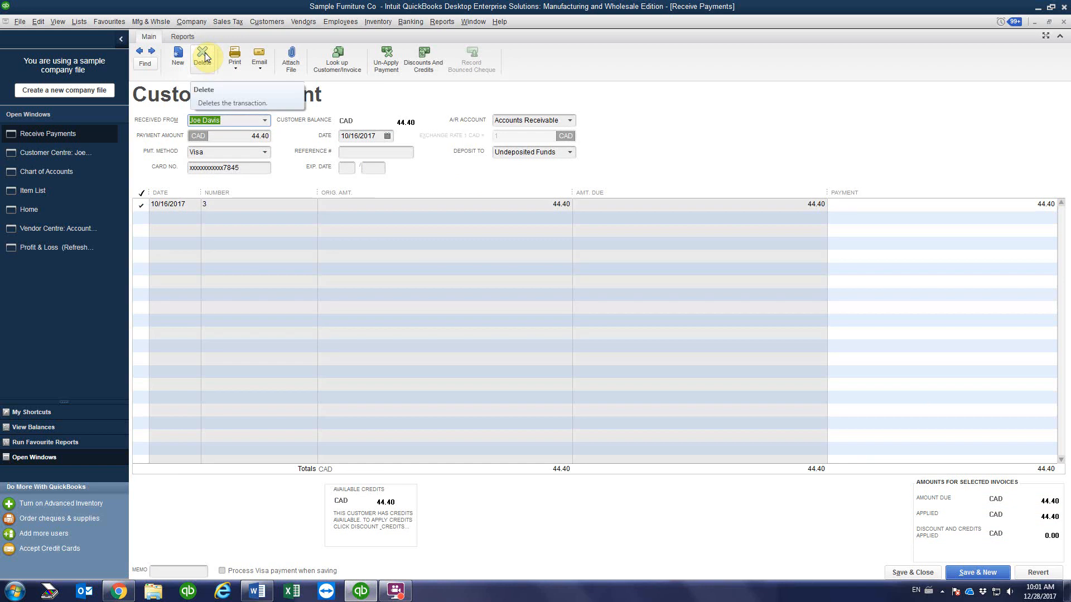
left_click(204, 54)
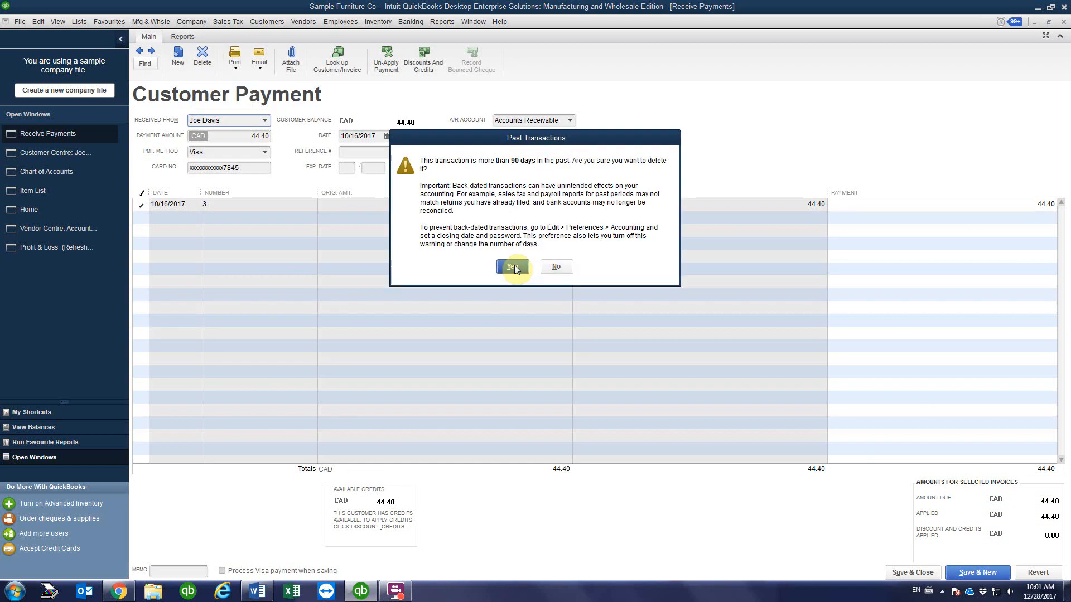
left_click(512, 265)
left_click(509, 198)
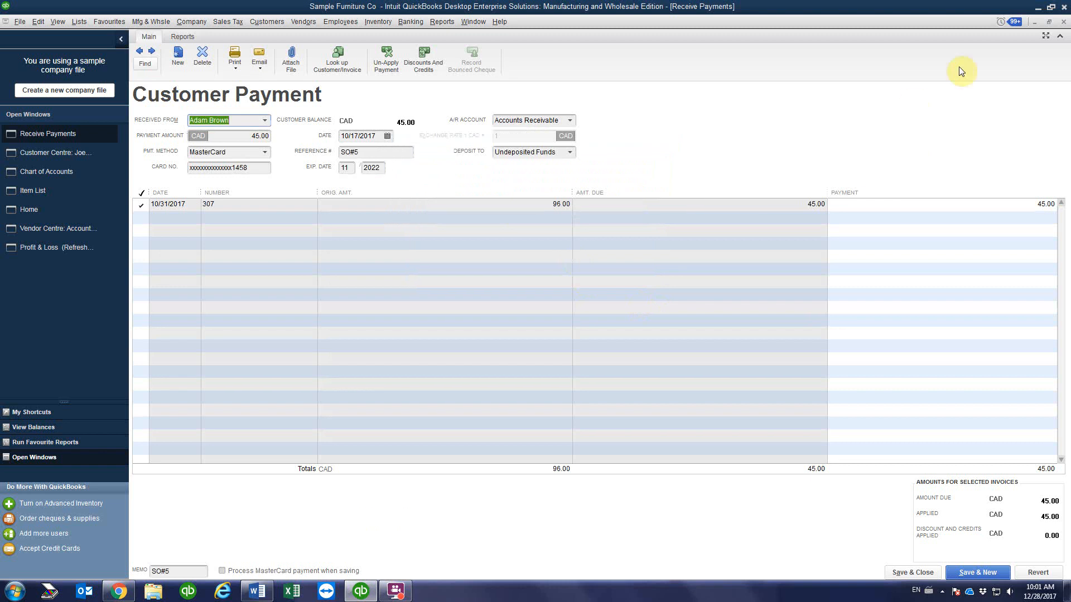
left_click(1063, 22)
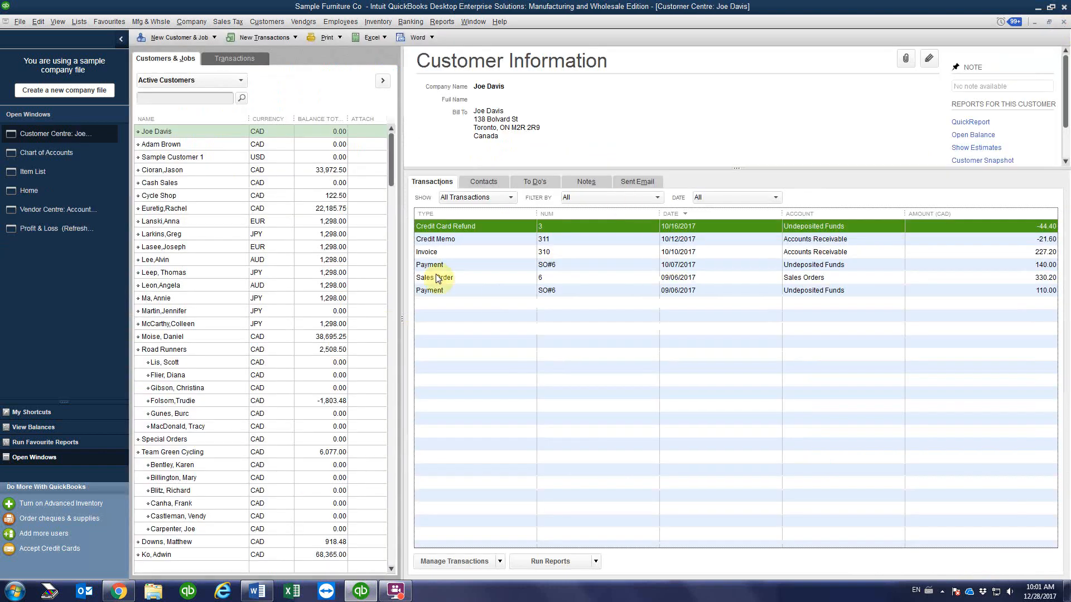
left_click(488, 239)
left_click(496, 227)
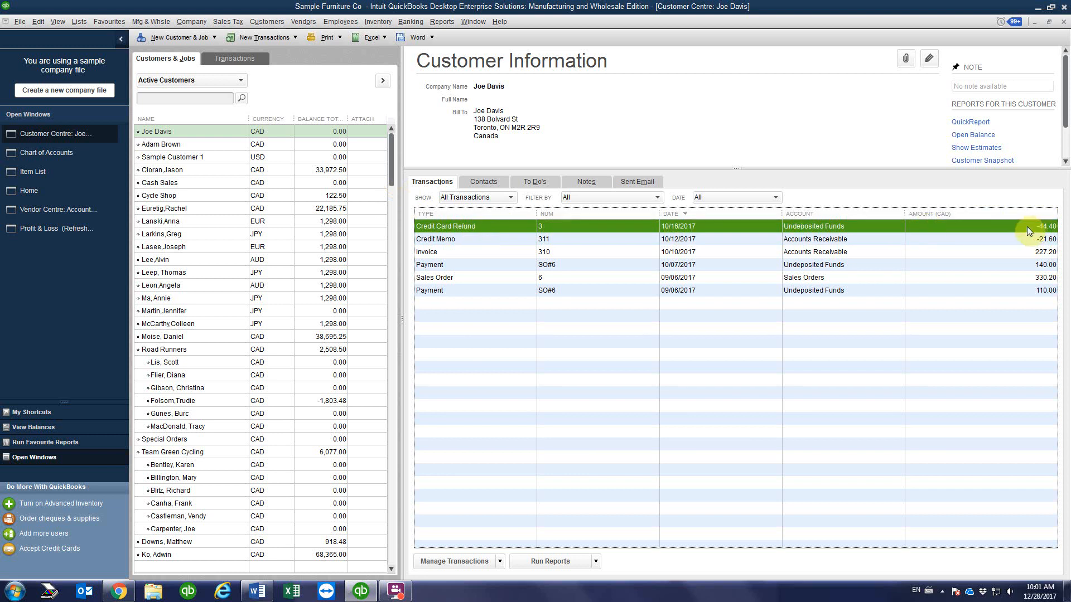
left_click(316, 131)
left_click(481, 229)
left_click(483, 242)
left_click(477, 254)
left_click(474, 264)
left_click(476, 276)
left_click(449, 291)
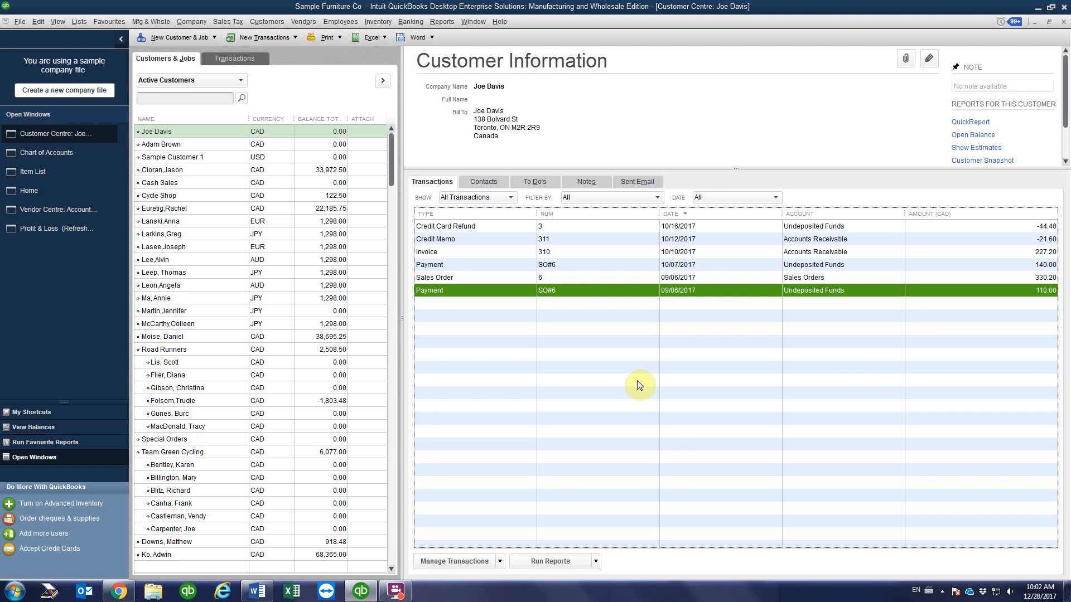
left_click(941, 592)
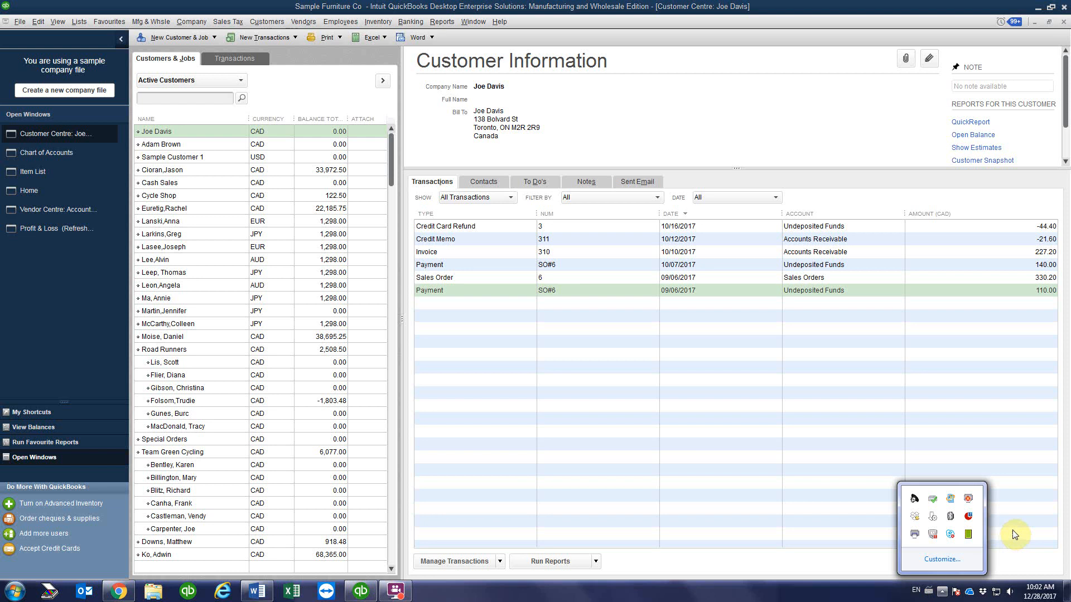
left_click(405, 592)
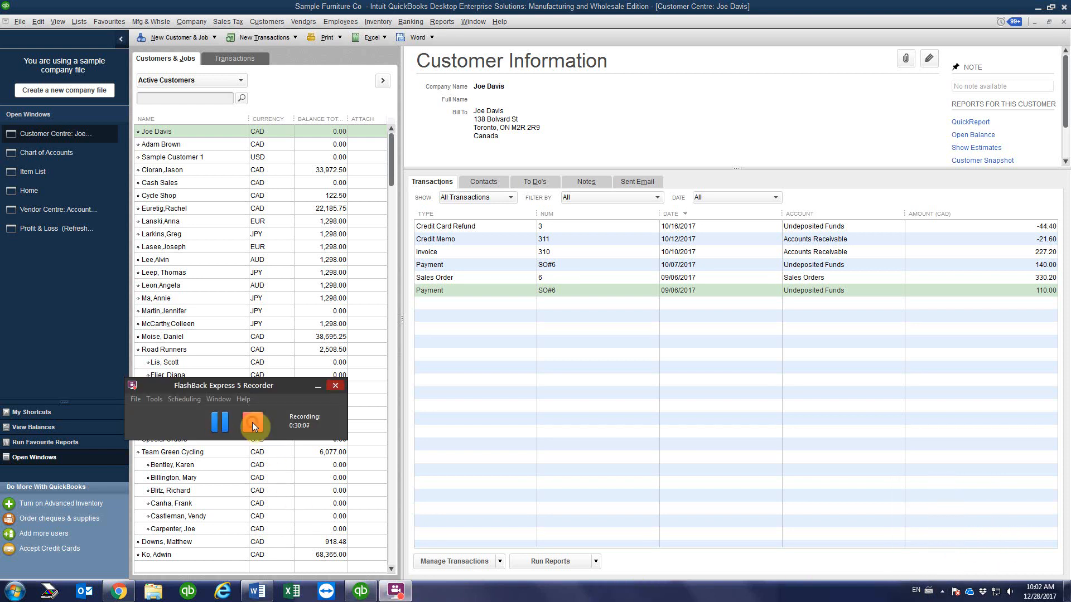